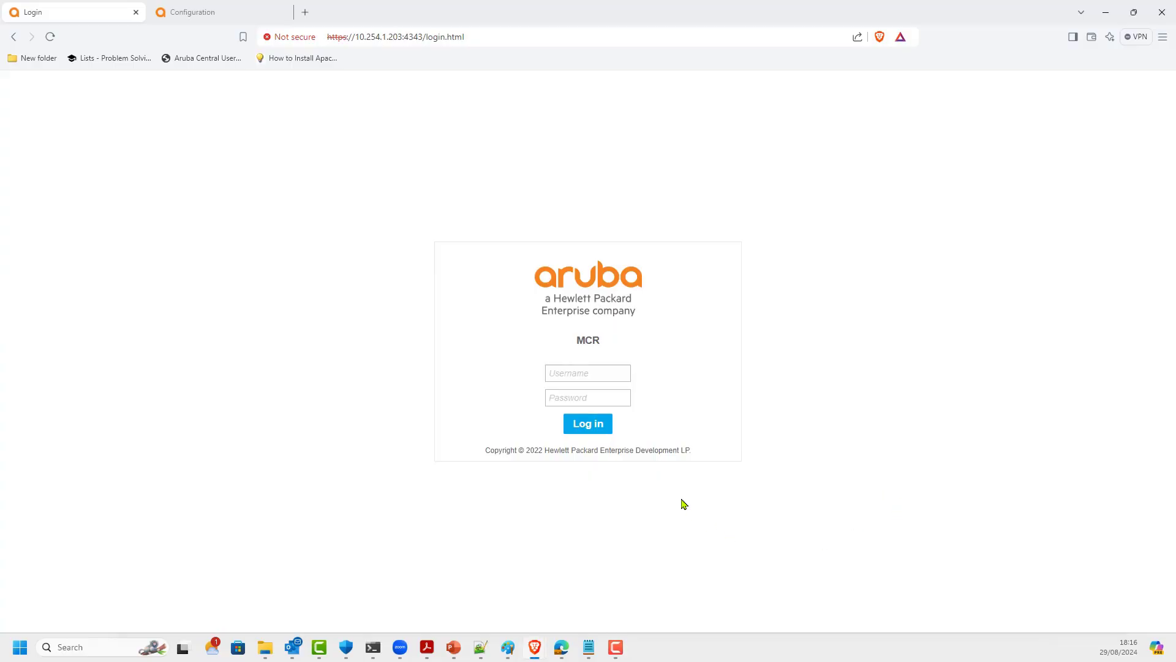
Sign in to the Mobility Conductor web UI as admin with the account password
{"action": "left_click", "coordinate": [598, 375]}
{"action": "type", "text": "admin"}
{"action": "key", "text": "Tab"}
{"action": "type", "text": "*****"}
{"action": "key", "text": "Return"}
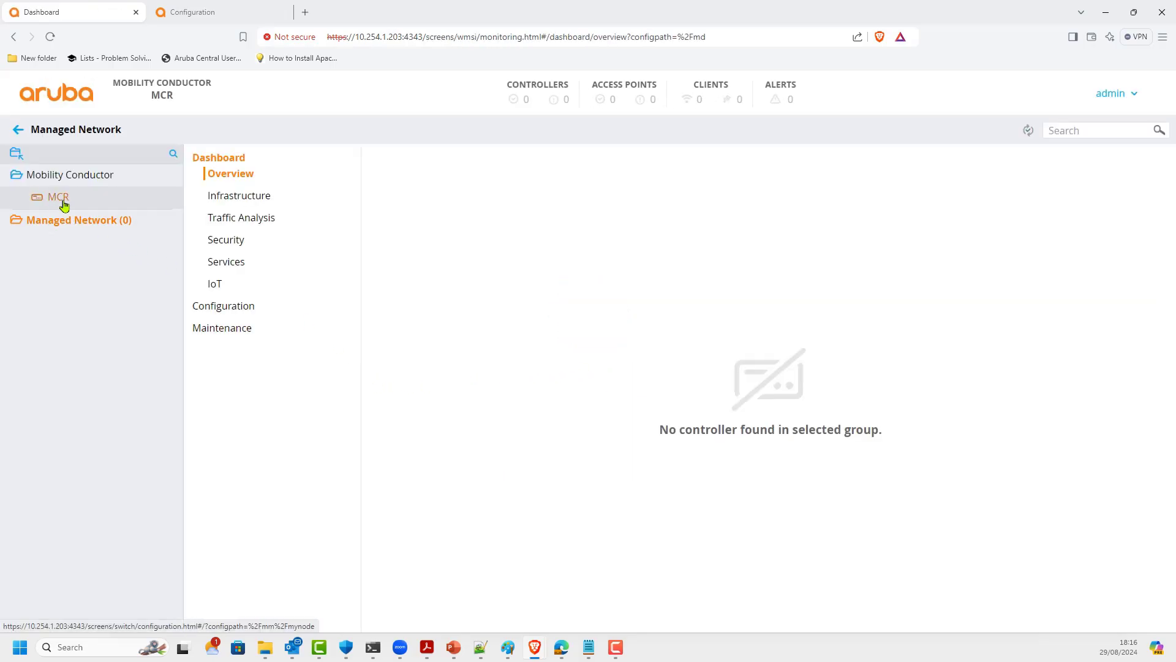
Open MCR's Redundancy configuration and start a new entry in the Virtual Router Table
{"action": "left_click", "coordinate": [63, 198]}
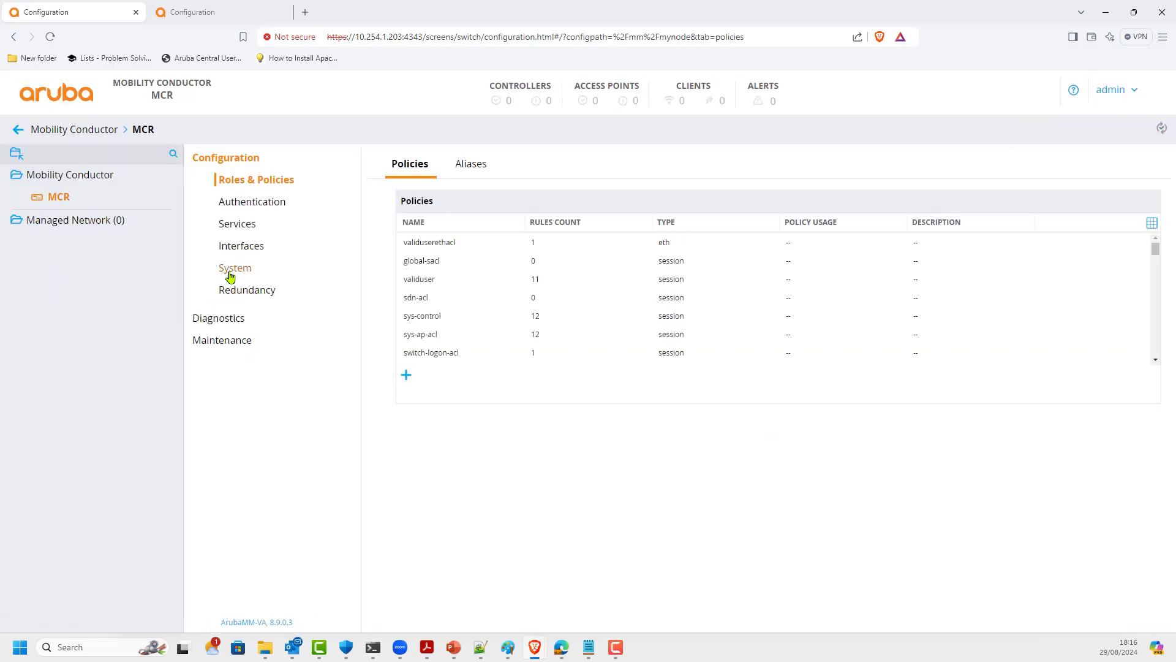
{"action": "left_click", "coordinate": [247, 295]}
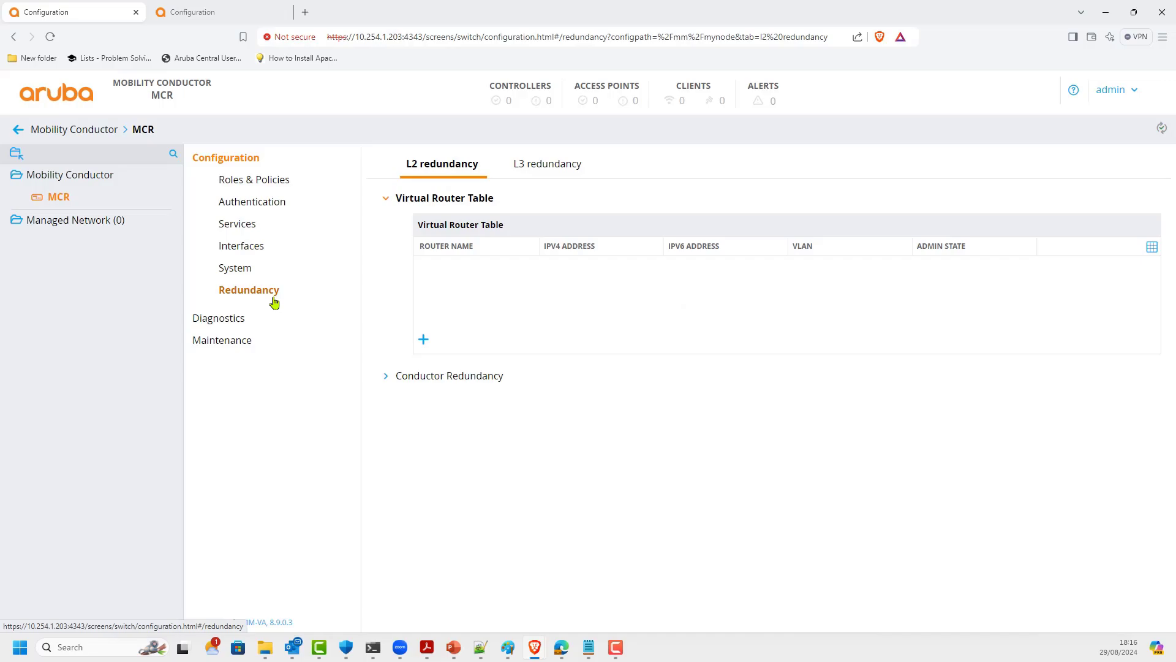
{"action": "left_click_drag", "start_coordinate": [397, 206], "coordinate": [497, 210]}
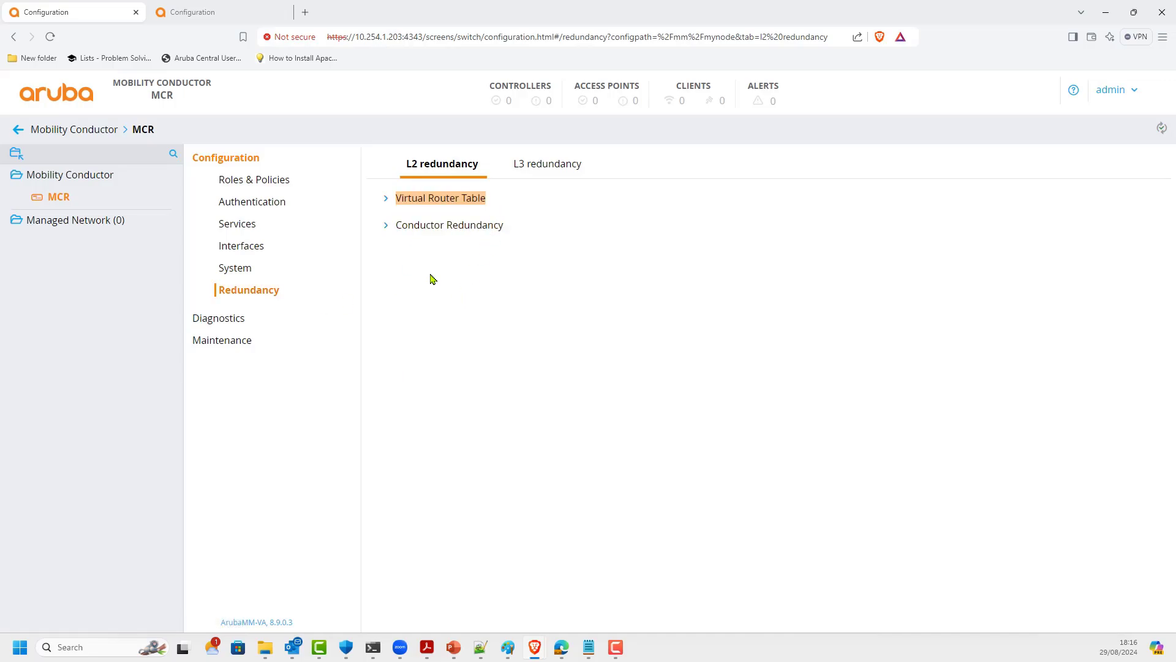
{"action": "left_click", "coordinate": [387, 202]}
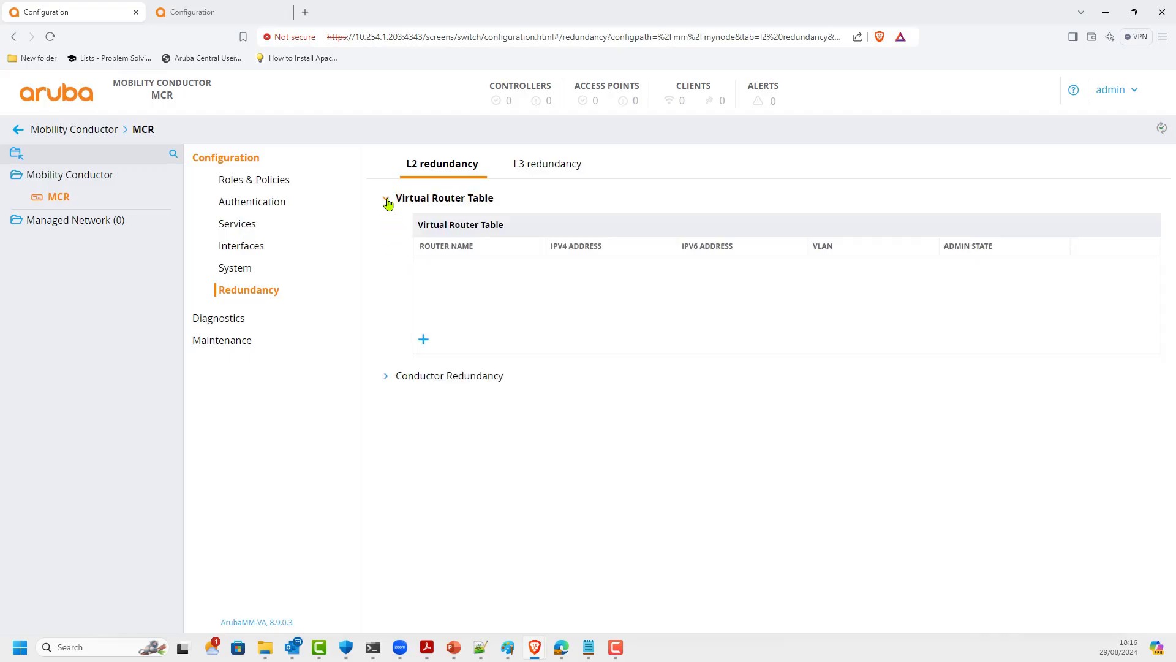
{"action": "left_click", "coordinate": [422, 340]}
Enter router ID 1, description Primary, the auth password twice, IP 10.254.1.103 and priority 200
{"action": "left_click", "coordinate": [615, 262]}
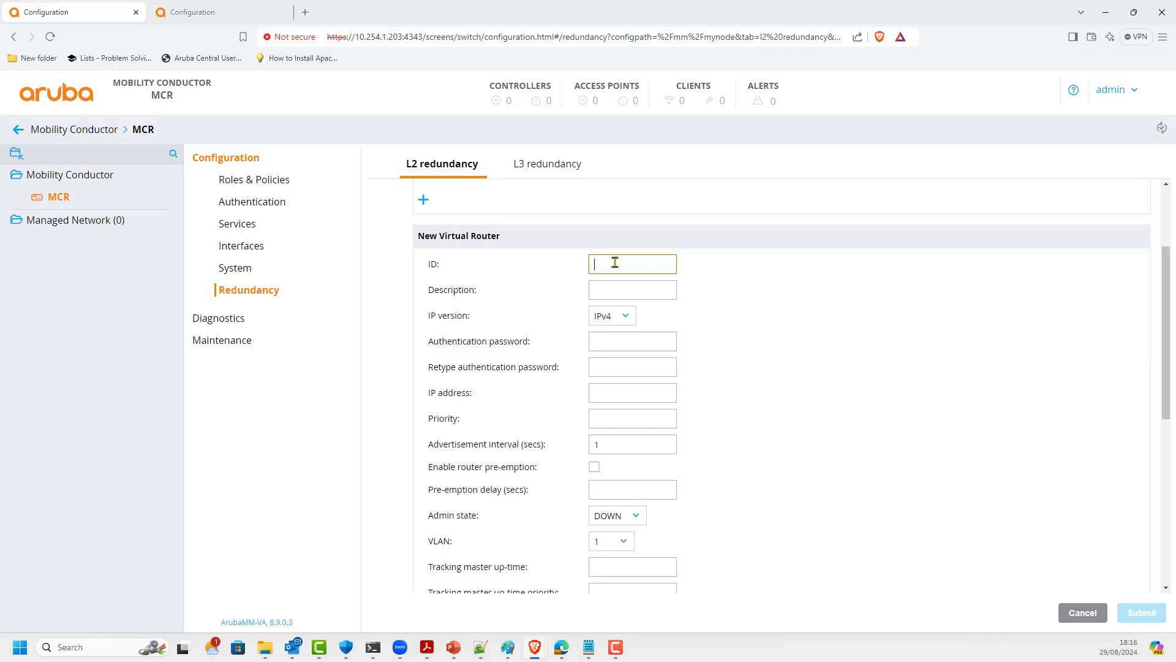
{"action": "type", "text": "1"}
{"action": "left_click", "coordinate": [615, 287]}
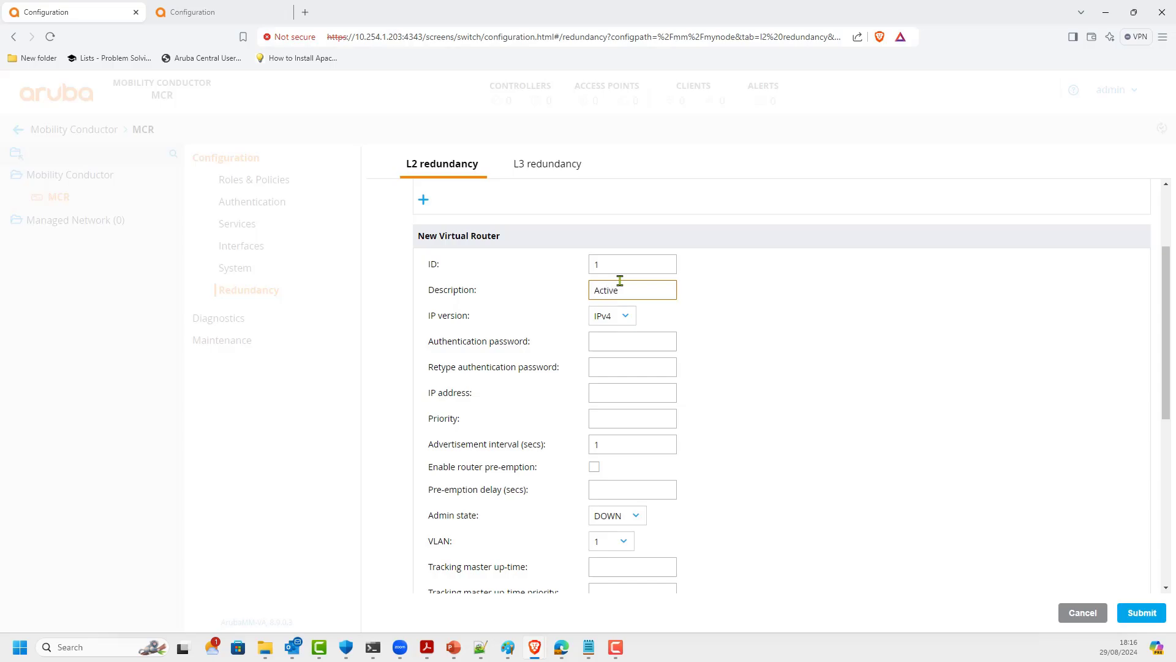
{"action": "type", "text": "Primar"}
{"action": "key", "text": "Tab"}
{"action": "key", "text": "Tab"}
{"action": "type", "text": "•••••"}
{"action": "key", "text": "Tab"}
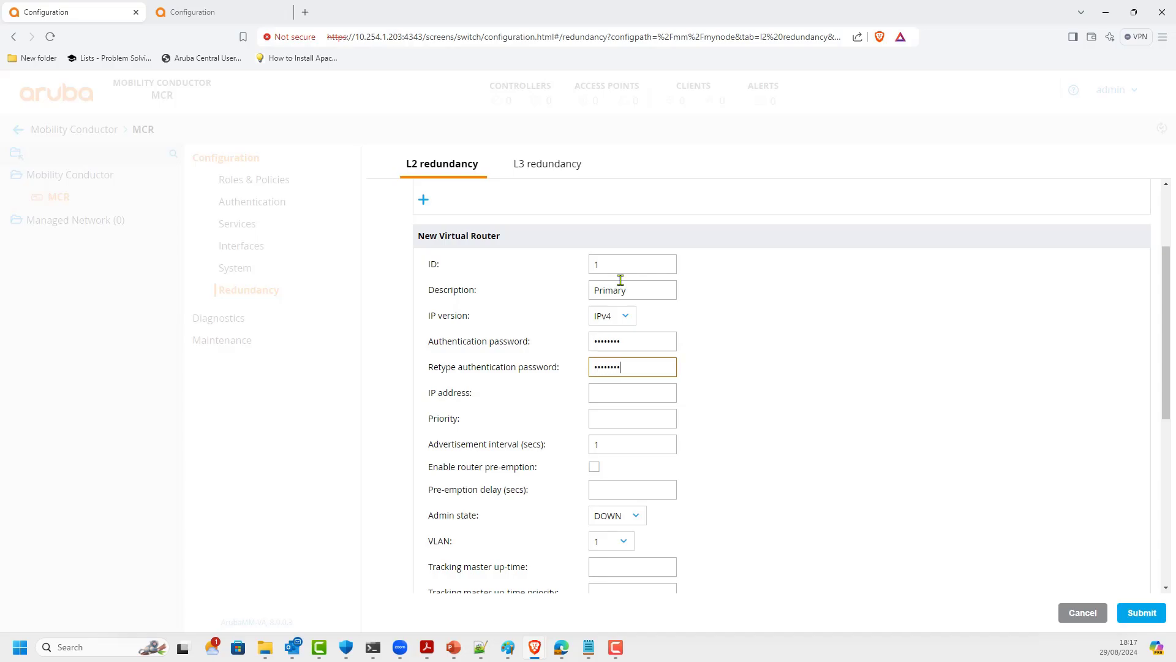
{"action": "left_click", "coordinate": [621, 393]}
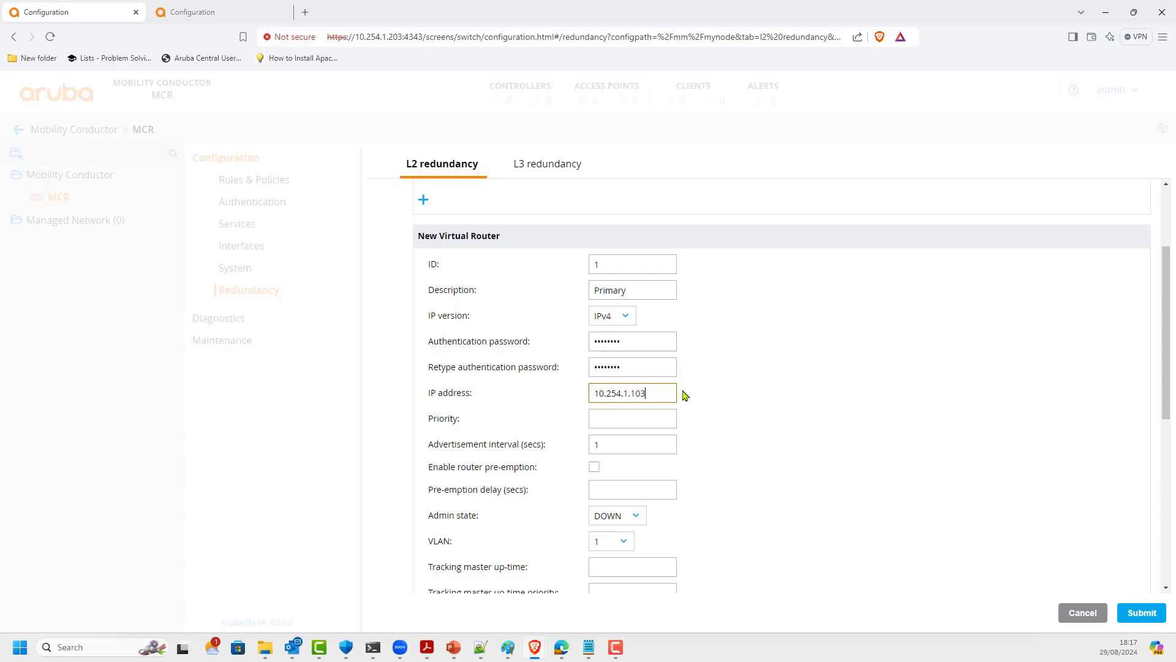
{"action": "left_click_drag", "start_coordinate": [648, 393], "coordinate": [592, 392]}
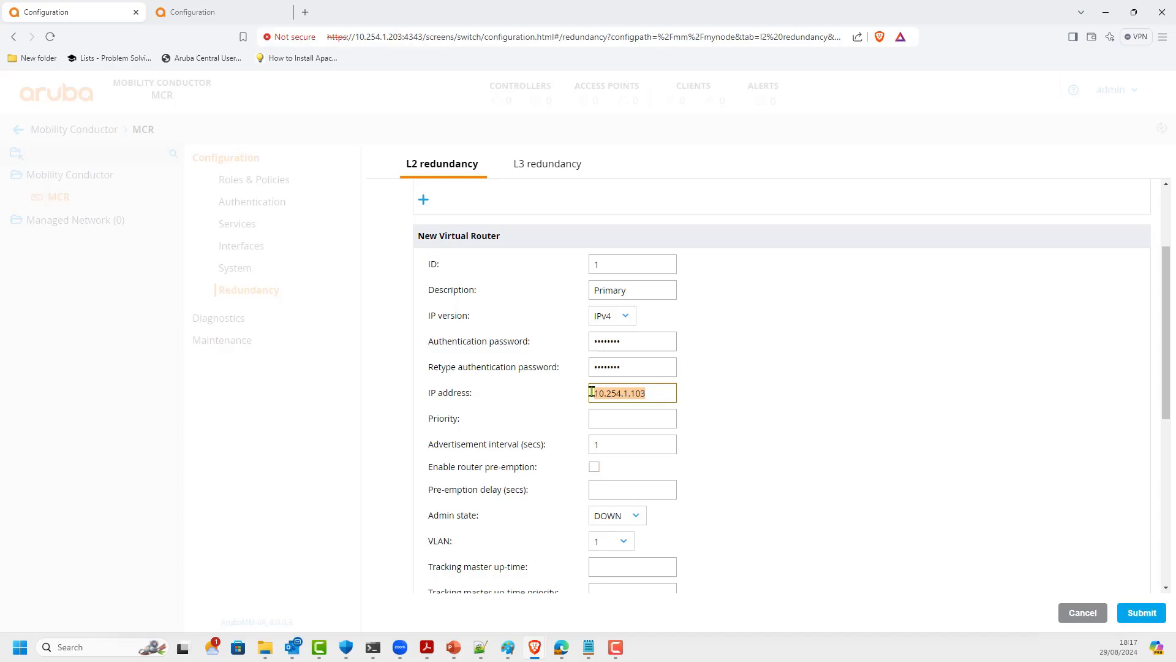
{"action": "left_click", "coordinate": [625, 416]}
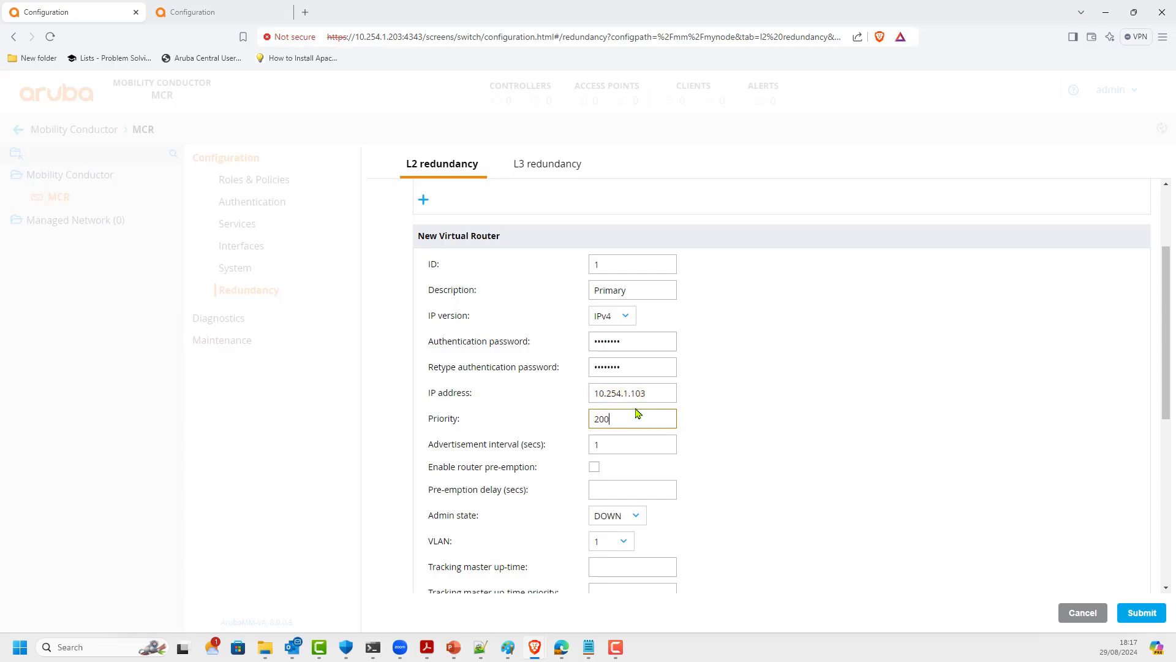
Enable pre-emption with a 60 s delay, set admin state UP and VLAN 254, and submit
{"action": "left_click", "coordinate": [594, 468]}
{"action": "left_click_drag", "start_coordinate": [430, 495], "coordinate": [532, 497]}
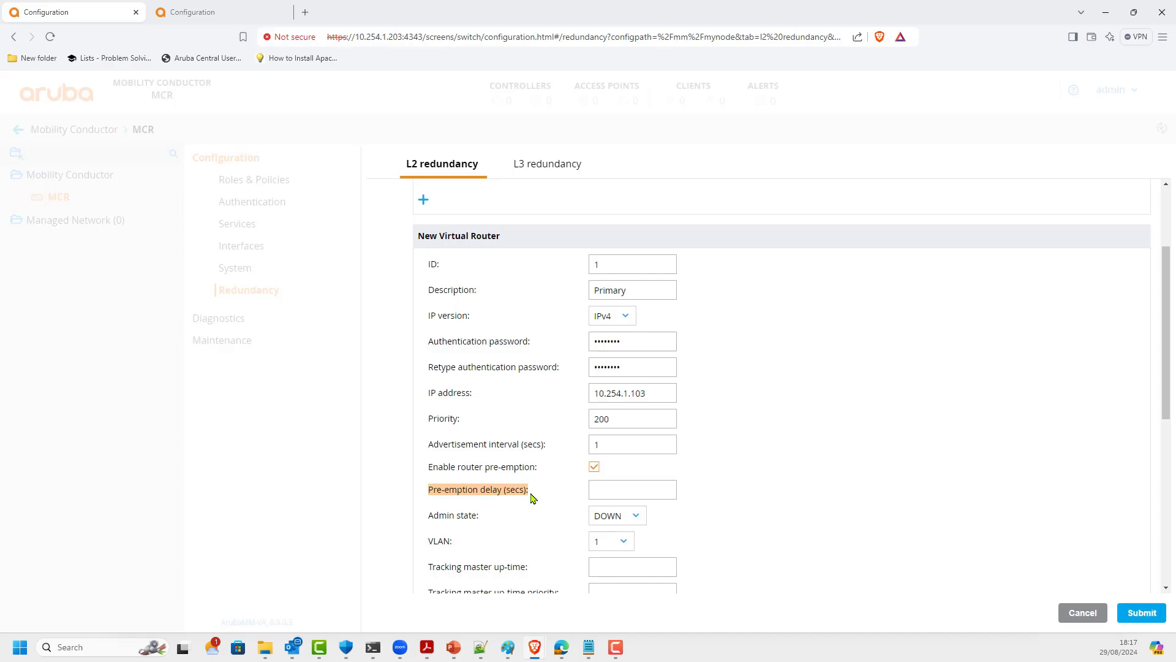
{"action": "left_click", "coordinate": [597, 493]}
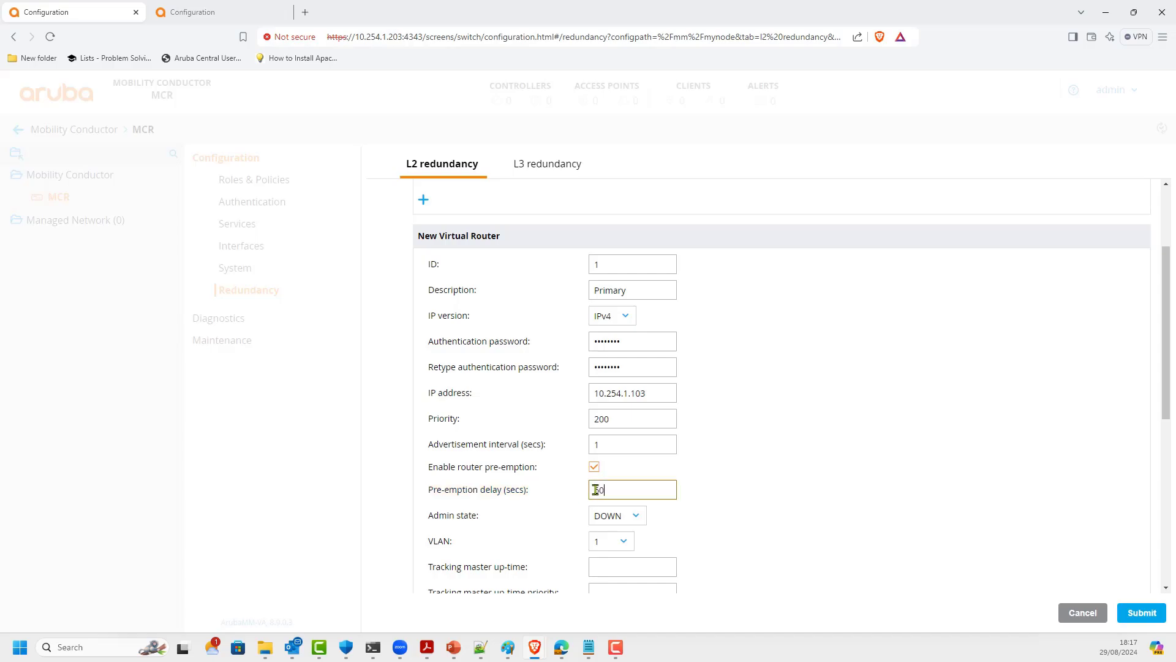
{"action": "type", "text": "60"}
{"action": "scroll", "coordinate": [727, 475], "scroll_direction": "down", "scroll_amount": 2}
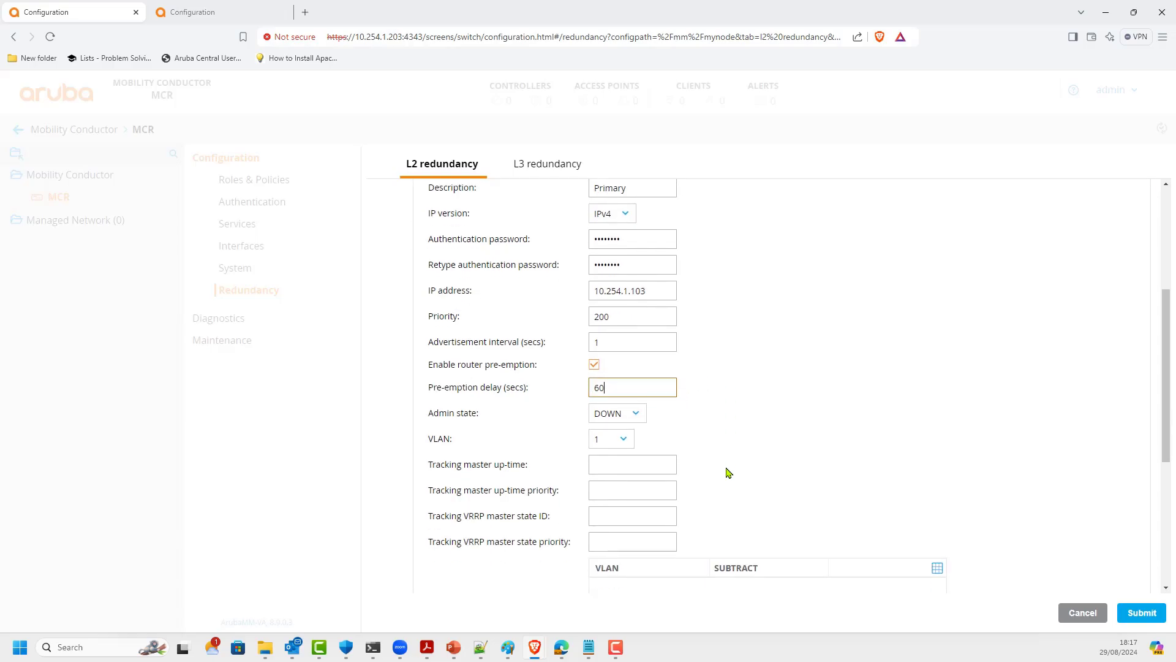
{"action": "left_click", "coordinate": [635, 414]}
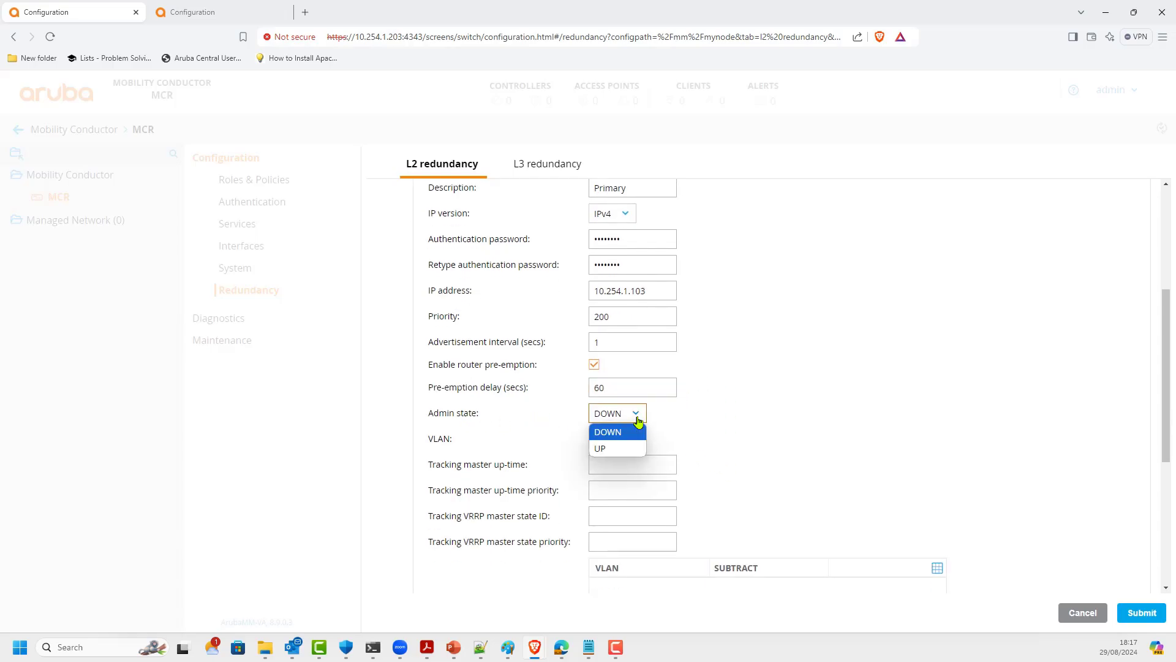
{"action": "left_click", "coordinate": [633, 447]}
{"action": "left_click", "coordinate": [631, 447]}
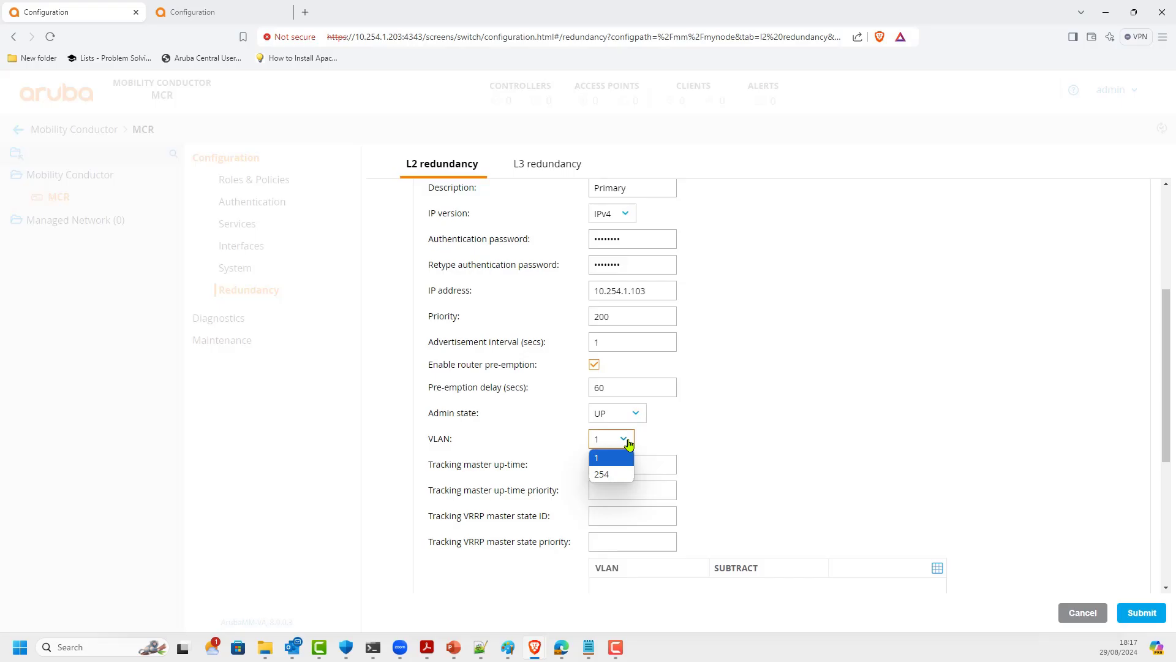
{"action": "left_click", "coordinate": [631, 470]}
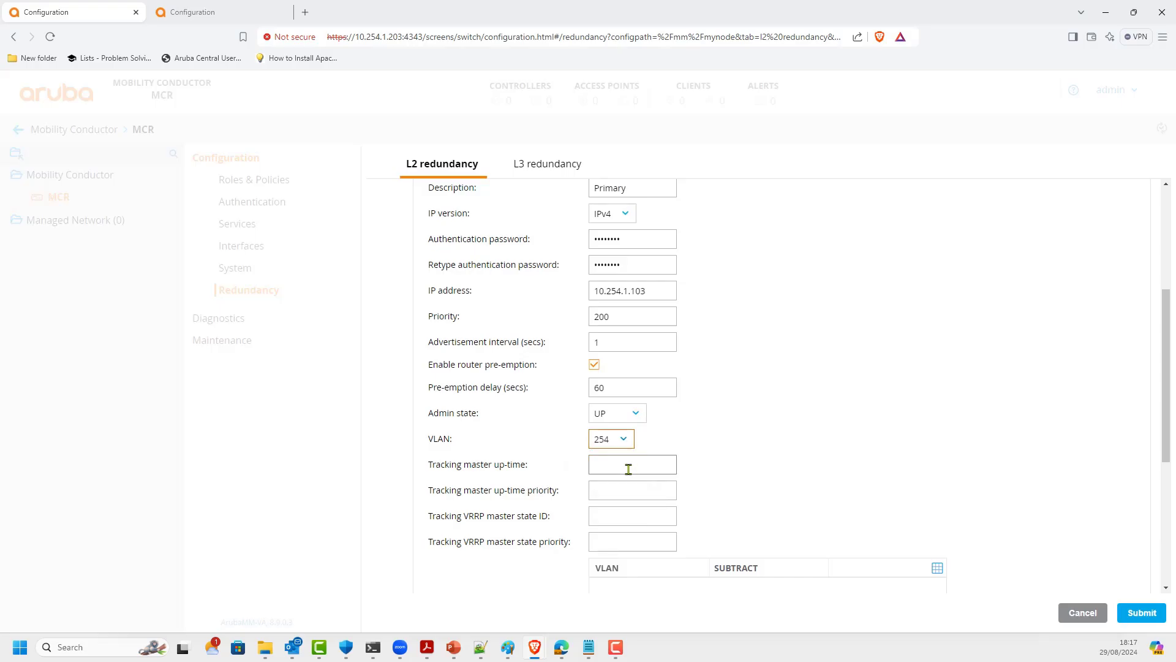
{"action": "scroll", "coordinate": [738, 418], "scroll_direction": "up", "scroll_amount": 3}
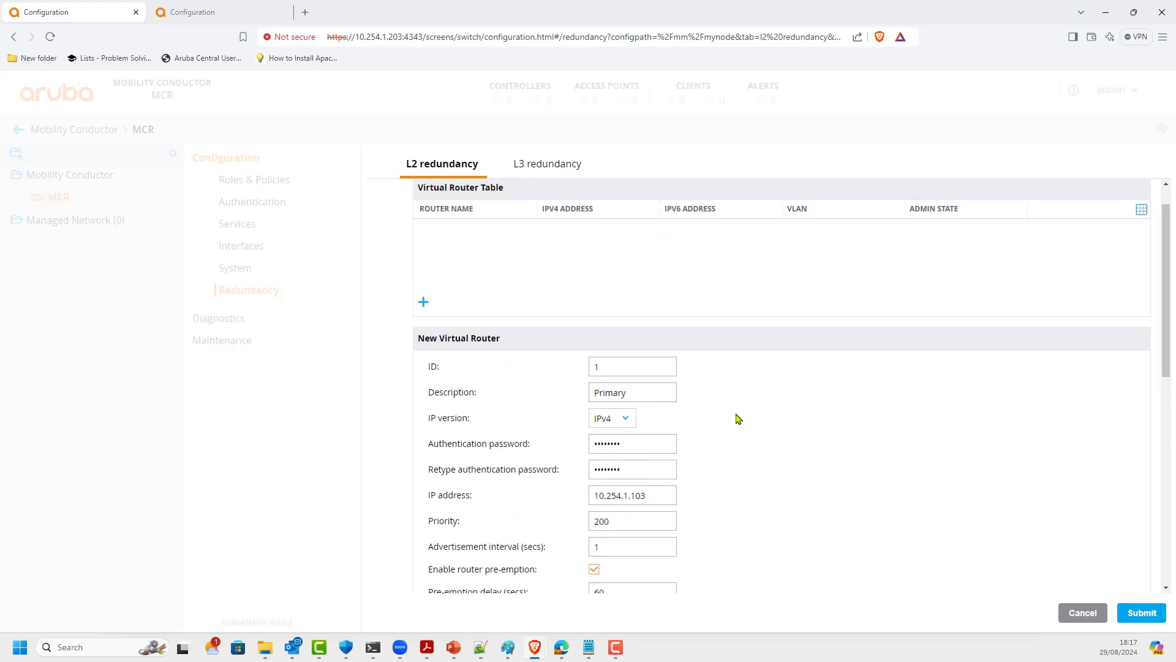
{"action": "scroll", "coordinate": [738, 418], "scroll_direction": "down", "scroll_amount": 3}
{"action": "left_click", "coordinate": [1135, 613]}
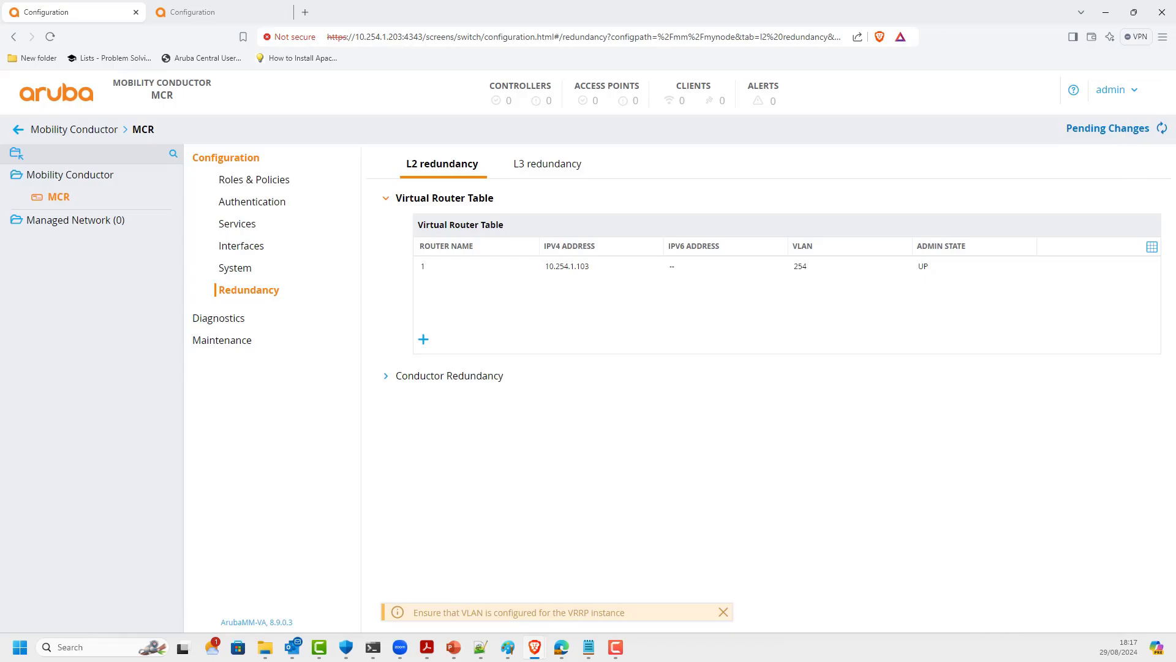
Run 'show configuration pending' in the SSH terminal and copy the pending vrrp 1 lines
{"action": "key", "text": "alt+Tab"}
{"action": "left_click_drag", "start_coordinate": [1175, 67], "coordinate": [737, 144]}
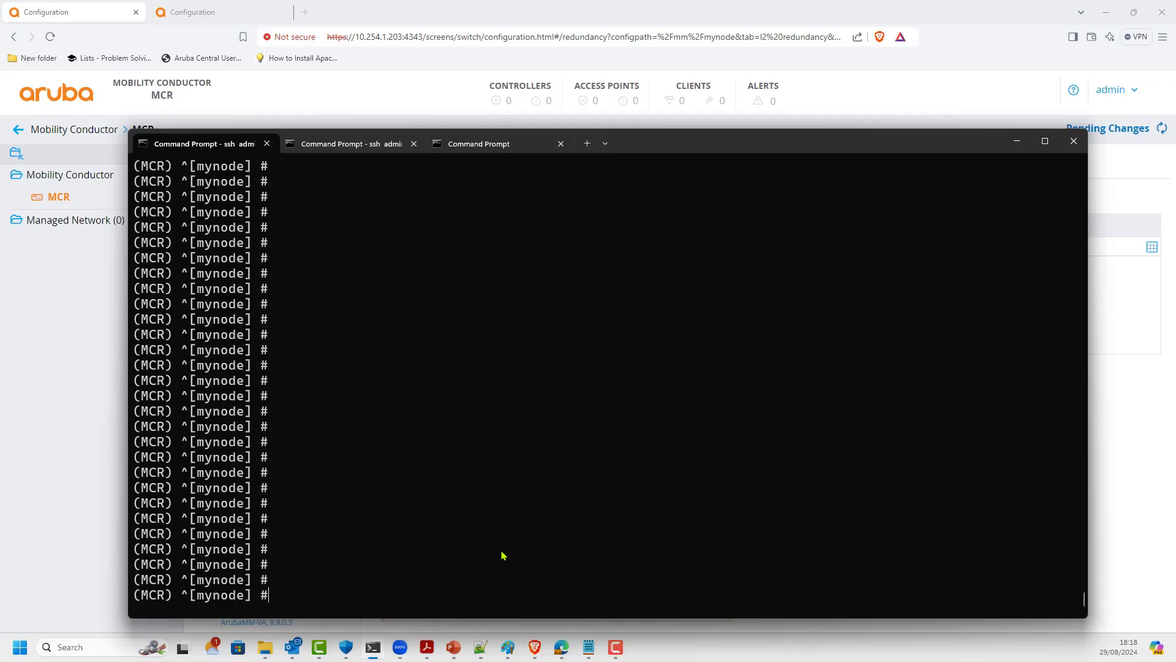
{"action": "type", "text": "show configuration pending"}
{"action": "key", "text": "Return"}
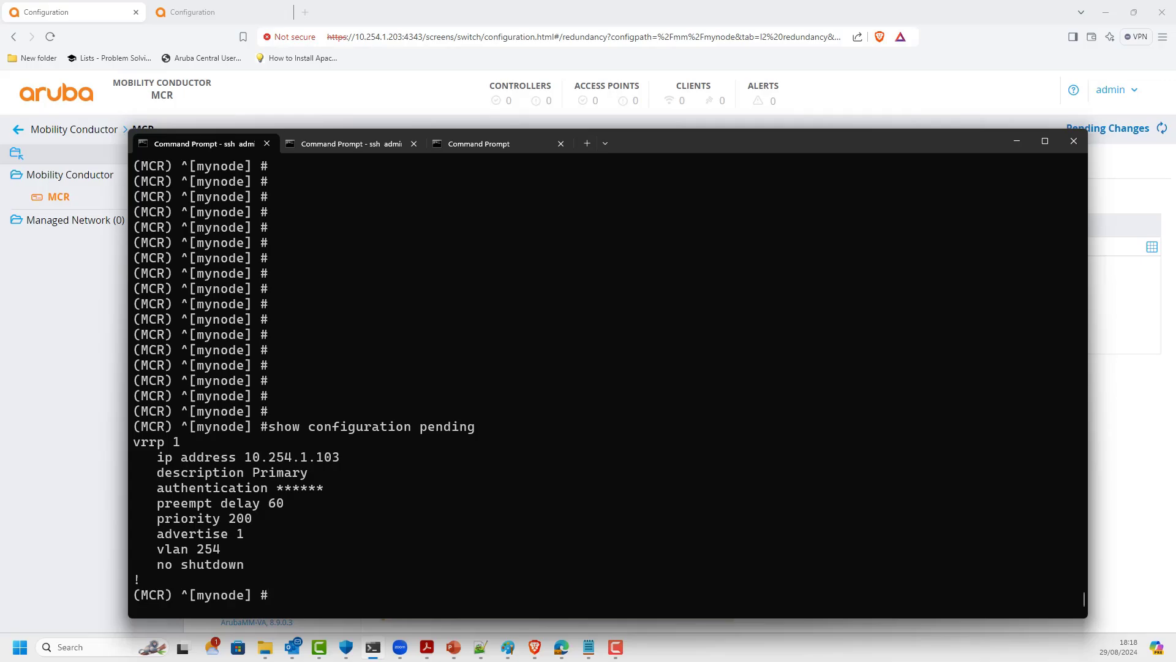
{"action": "left_click_drag", "start_coordinate": [251, 566], "coordinate": [125, 454]}
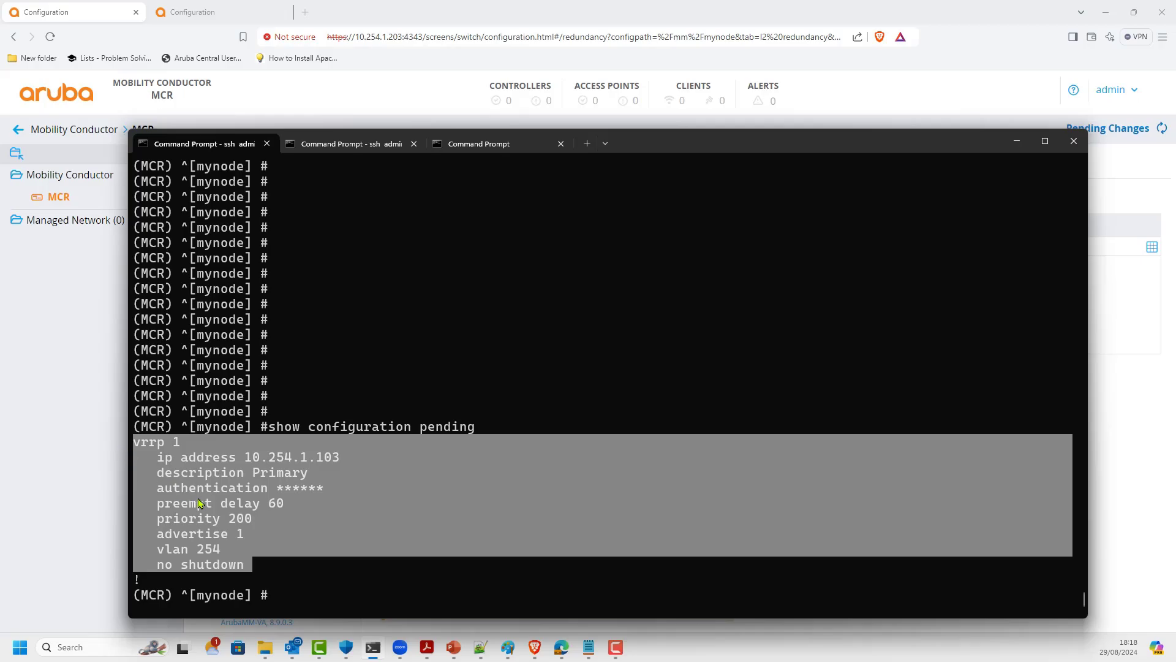
{"action": "key", "text": "ctrl+c"}
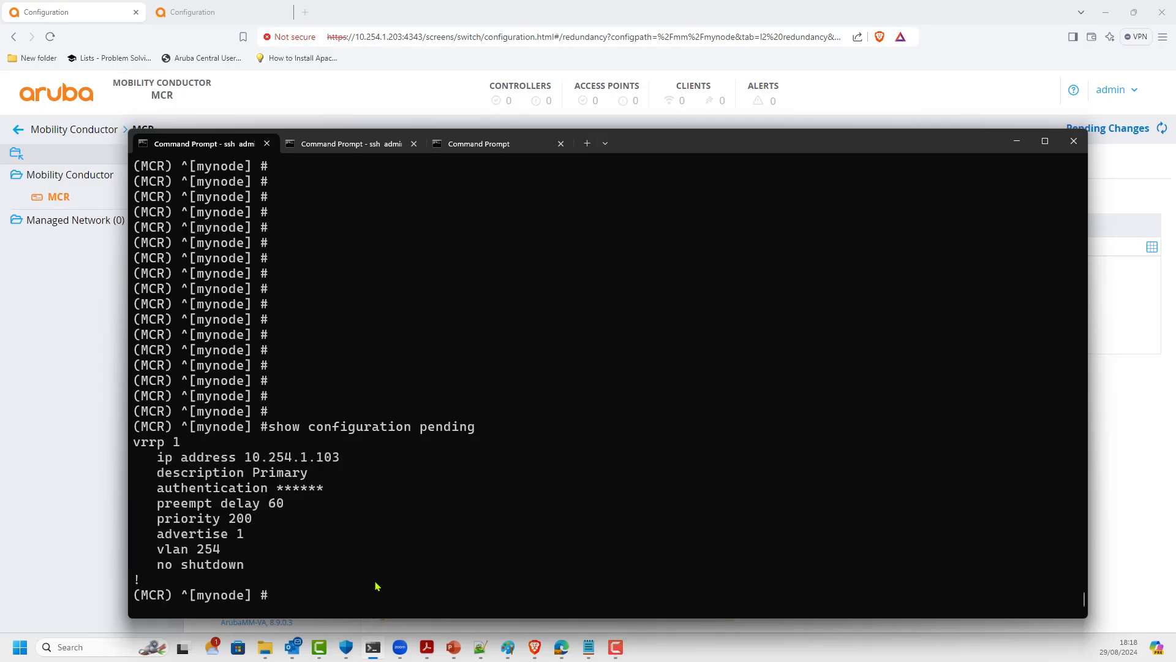
Run 'encrypt disable', re-list the pending config with the key visible, and save with 'write me'
{"action": "type", "text": "encrypt disable"}
{"action": "key", "text": "Return"}
{"action": "key", "text": "Up"}
{"action": "key", "text": "Up"}
{"action": "key", "text": "Return"}
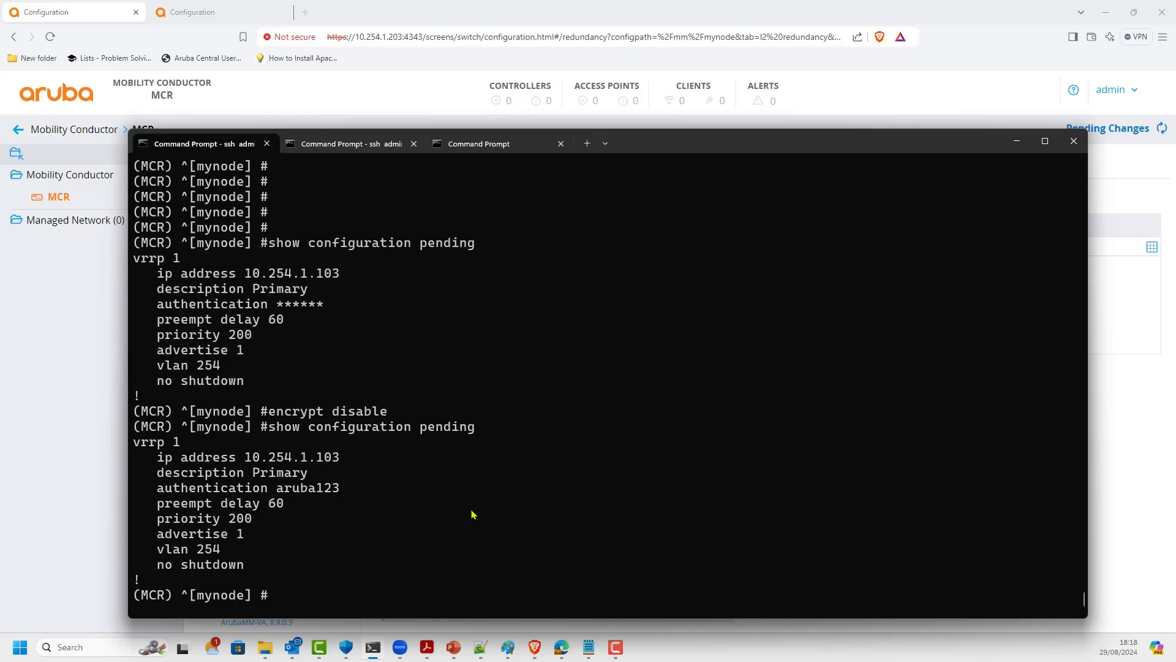
{"action": "left_click_drag", "start_coordinate": [364, 491], "coordinate": [224, 458]}
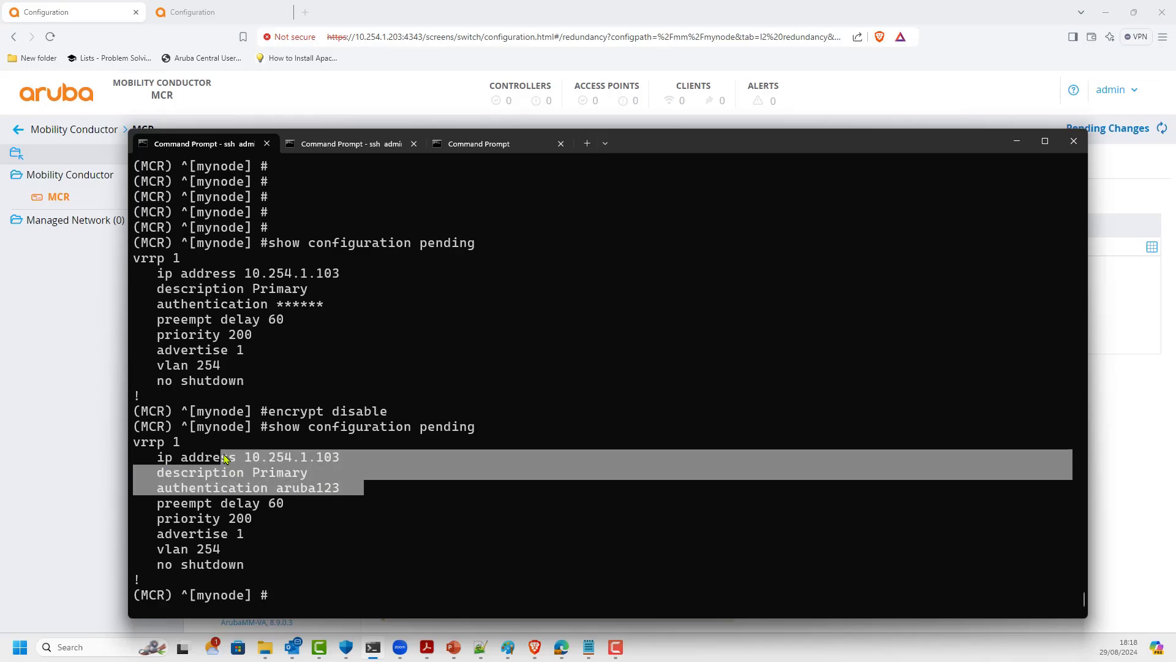
{"action": "left_click", "coordinate": [283, 538]}
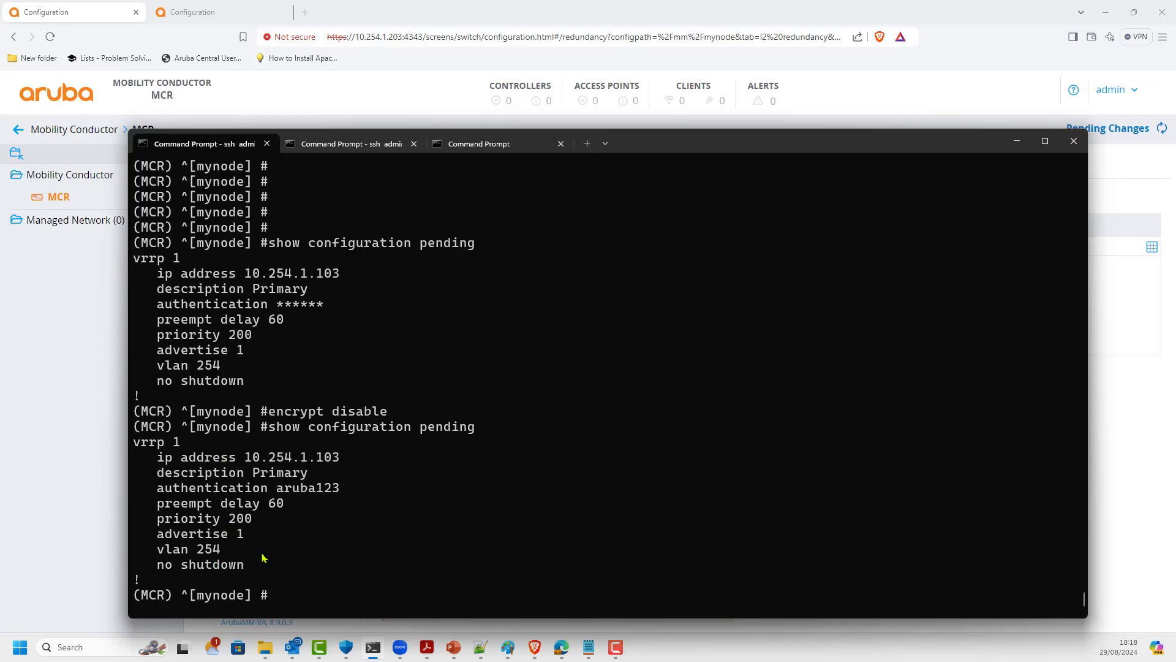
{"action": "type", "text": "write me"}
{"action": "key", "text": "Return"}
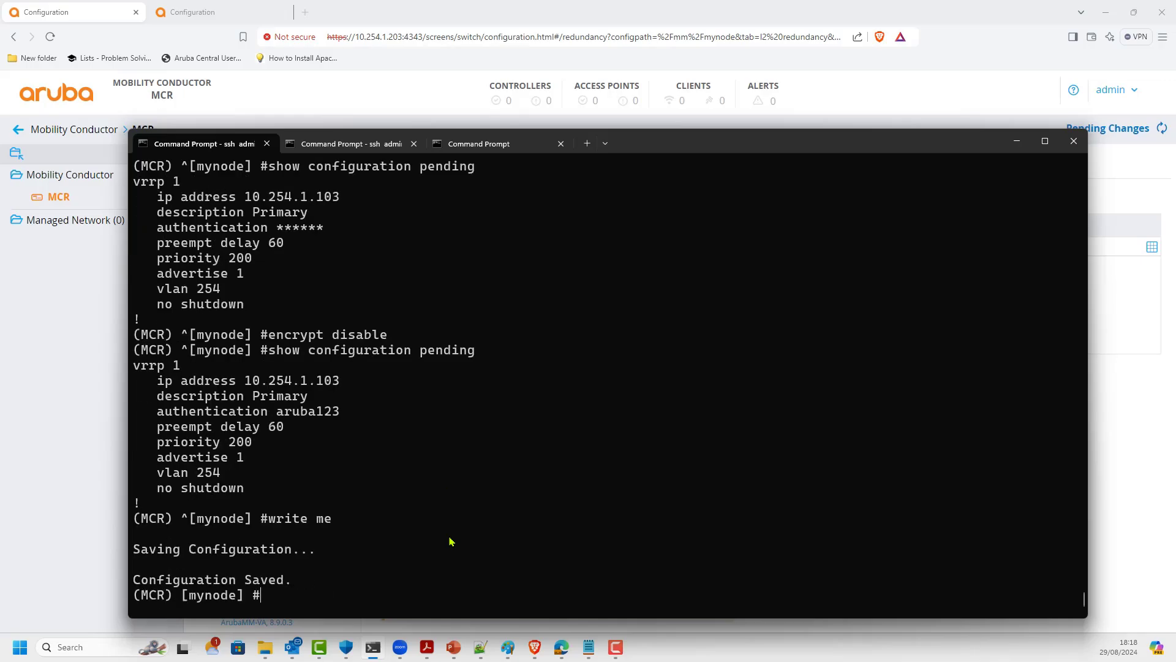
Dismiss MCR's deployment status report and switch to the MCR-Standby System configuration tab
{"action": "left_click", "coordinate": [54, 458]}
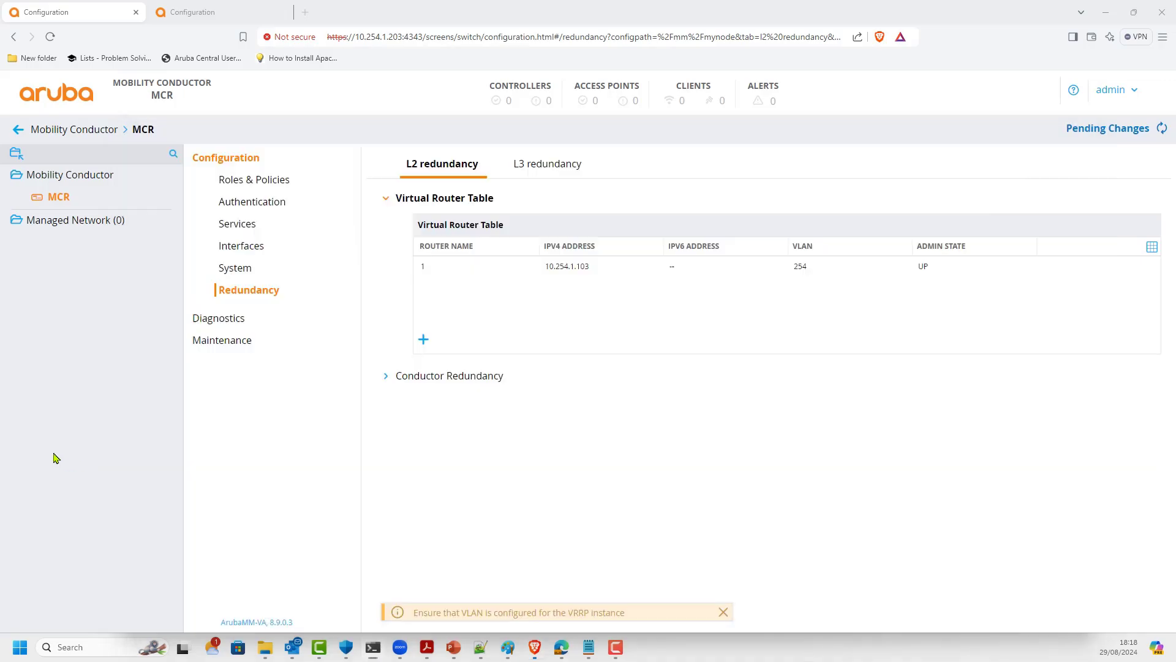
{"action": "left_click", "coordinate": [1114, 128]}
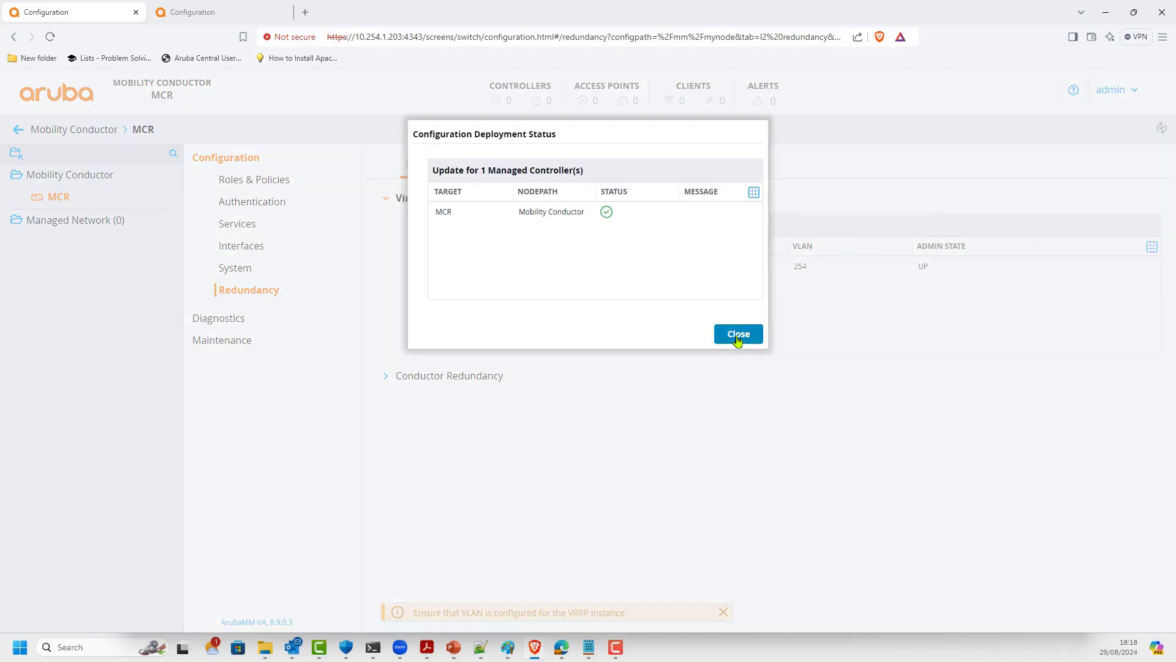
{"action": "left_click", "coordinate": [738, 334]}
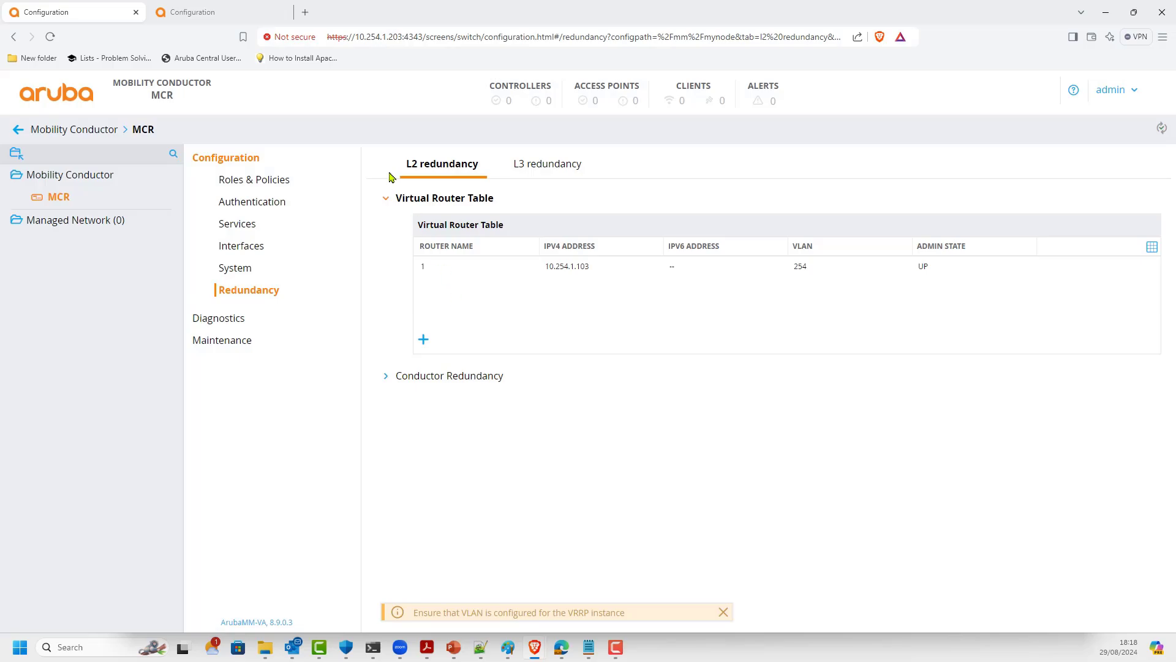
{"action": "left_click", "coordinate": [241, 11]}
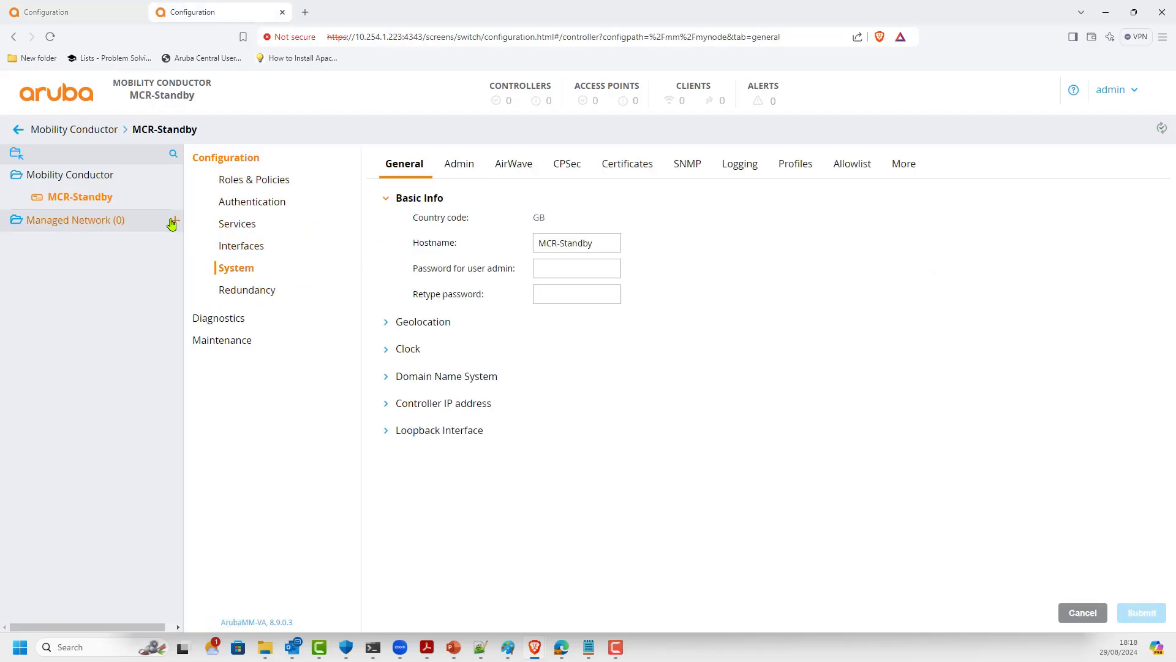
On MCR-Standby, add virtual router 1 with description standby, the auth password, and IP 10.254.1.103
{"action": "left_click", "coordinate": [253, 291]}
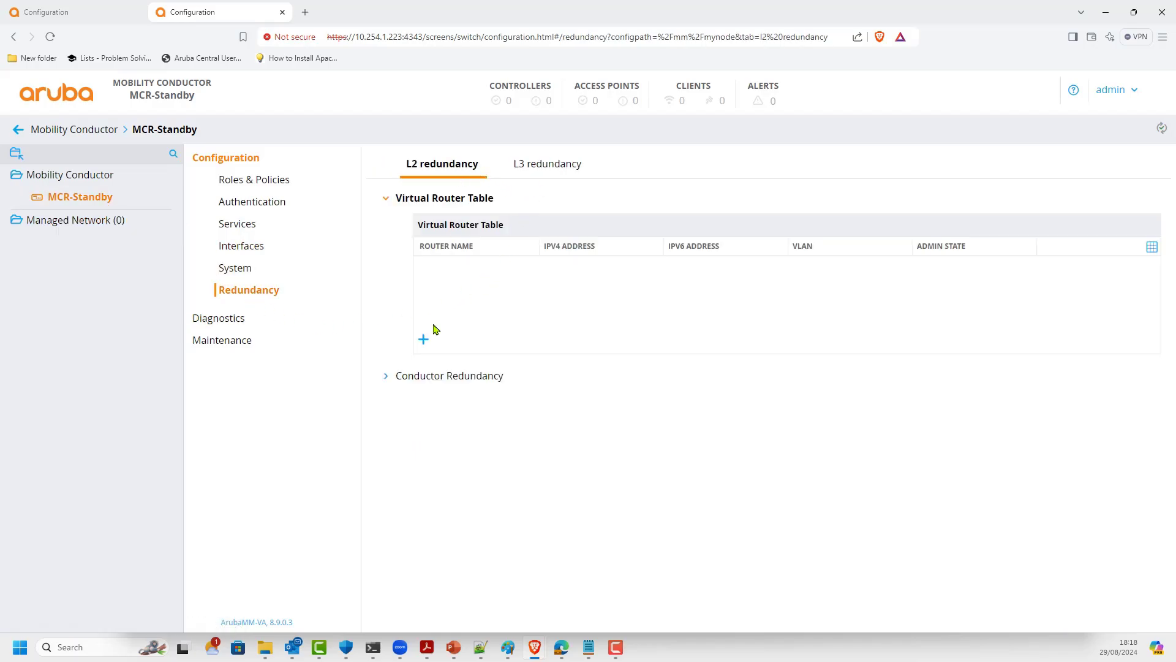
{"action": "left_click", "coordinate": [422, 340]}
{"action": "left_click", "coordinate": [619, 265]}
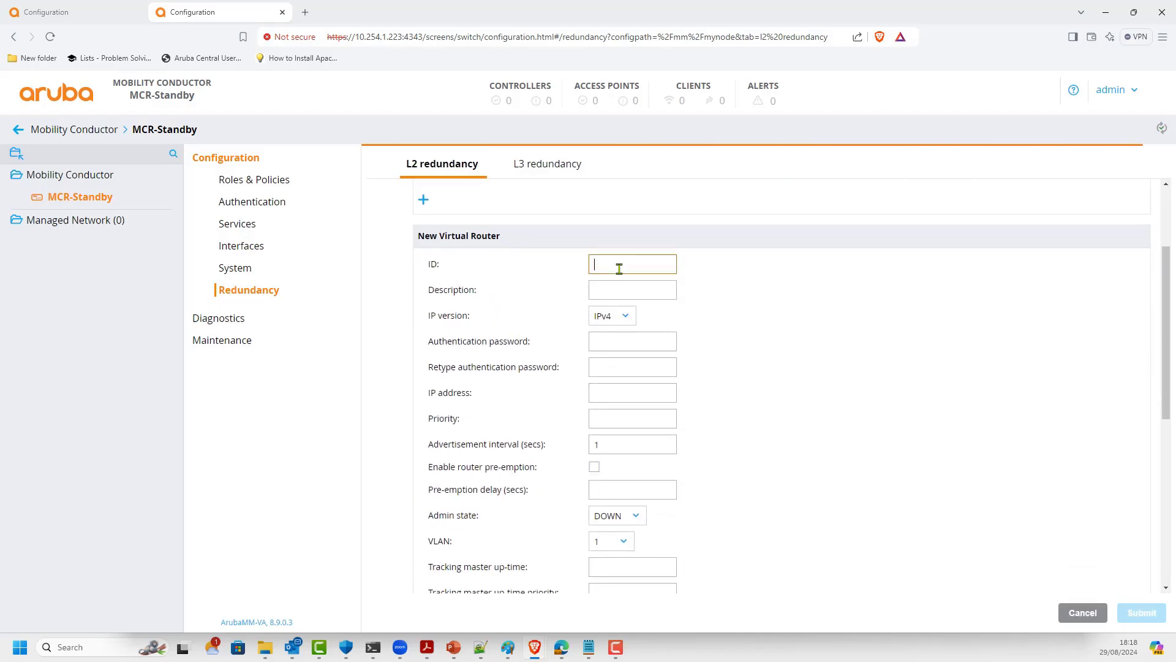
{"action": "type", "text": "1"}
{"action": "left_click", "coordinate": [609, 288]}
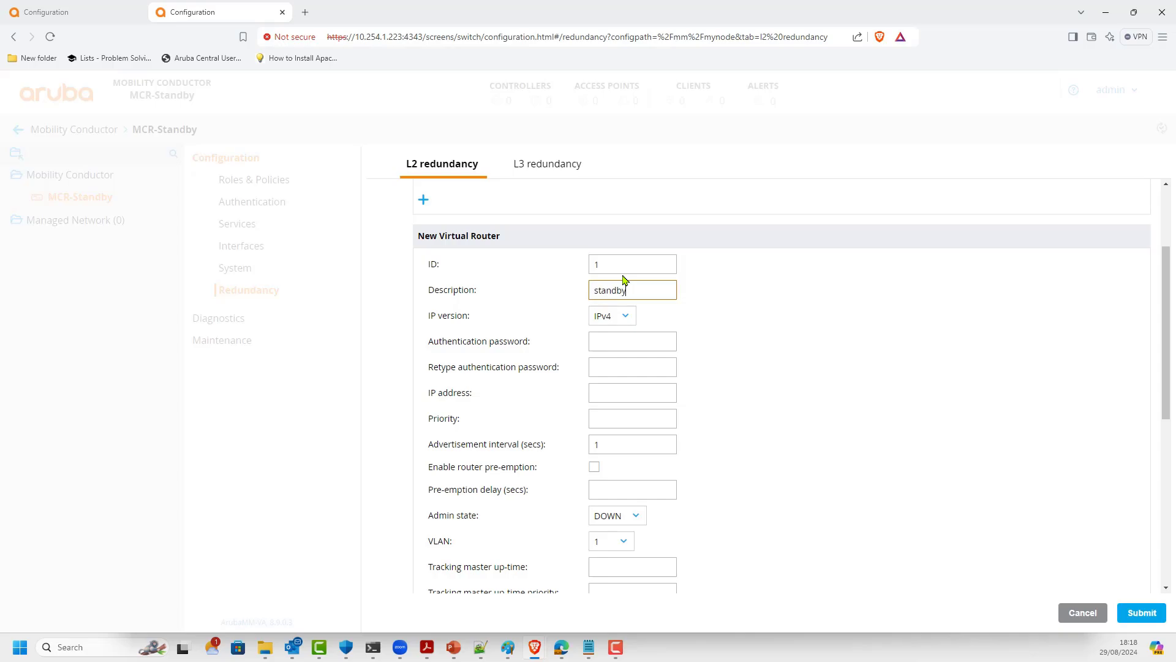
{"action": "left_click", "coordinate": [623, 336]}
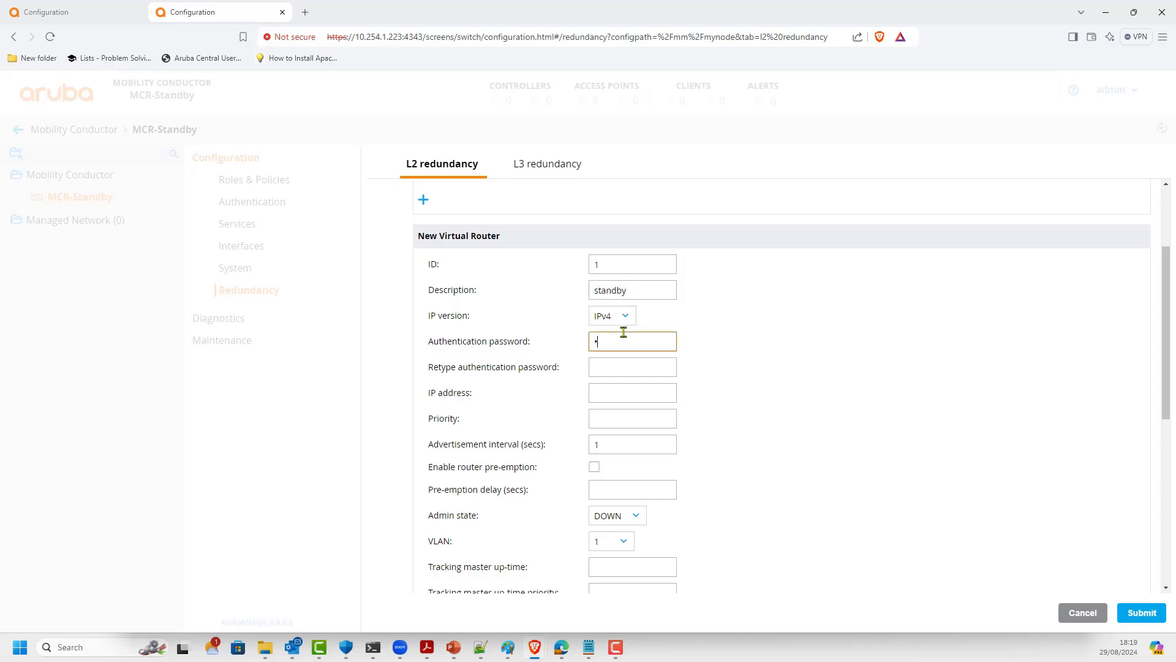
{"action": "type", "text": "3"}
{"action": "key", "text": "Tab"}
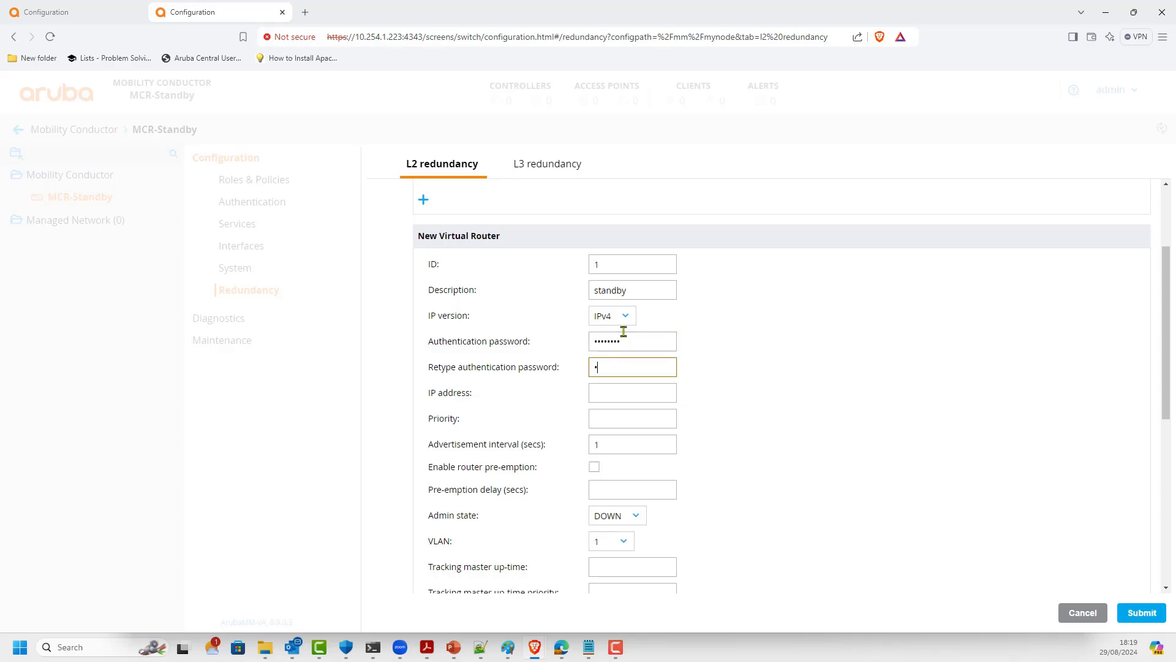
{"action": "key", "text": "Tab"}
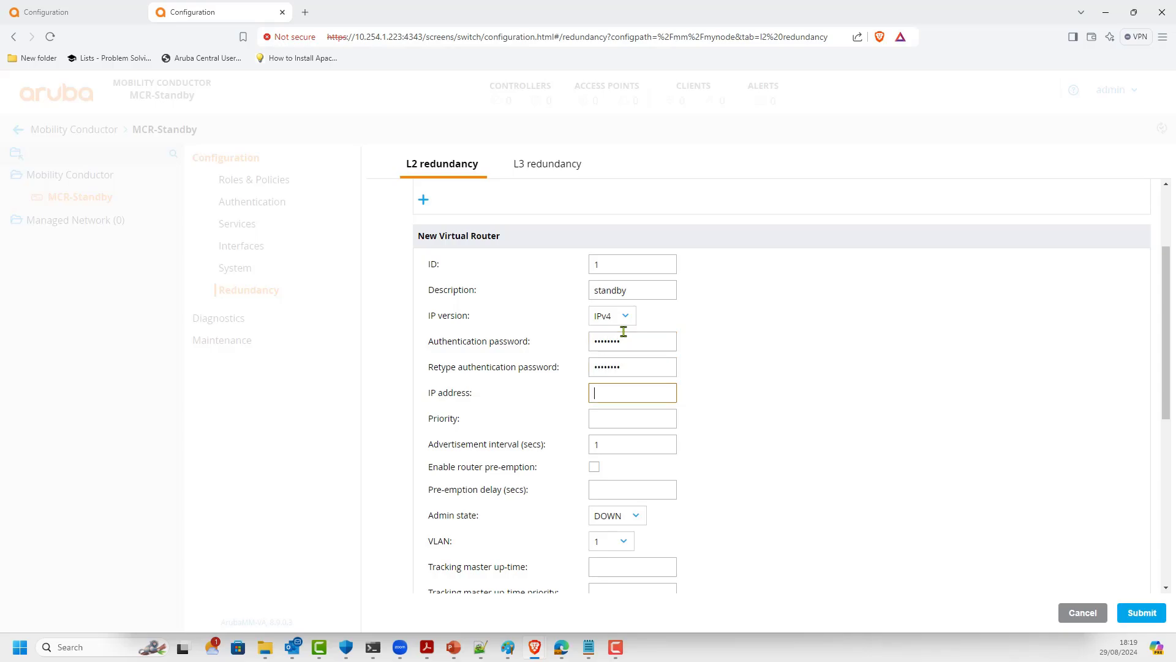
{"action": "type", "text": "10.254.1.103"}
Set the router's admin state to UP and VLAN to 254, and submit it
{"action": "left_click", "coordinate": [634, 521]}
{"action": "left_click", "coordinate": [613, 551]}
{"action": "left_click", "coordinate": [618, 552]}
{"action": "left_click", "coordinate": [611, 576]}
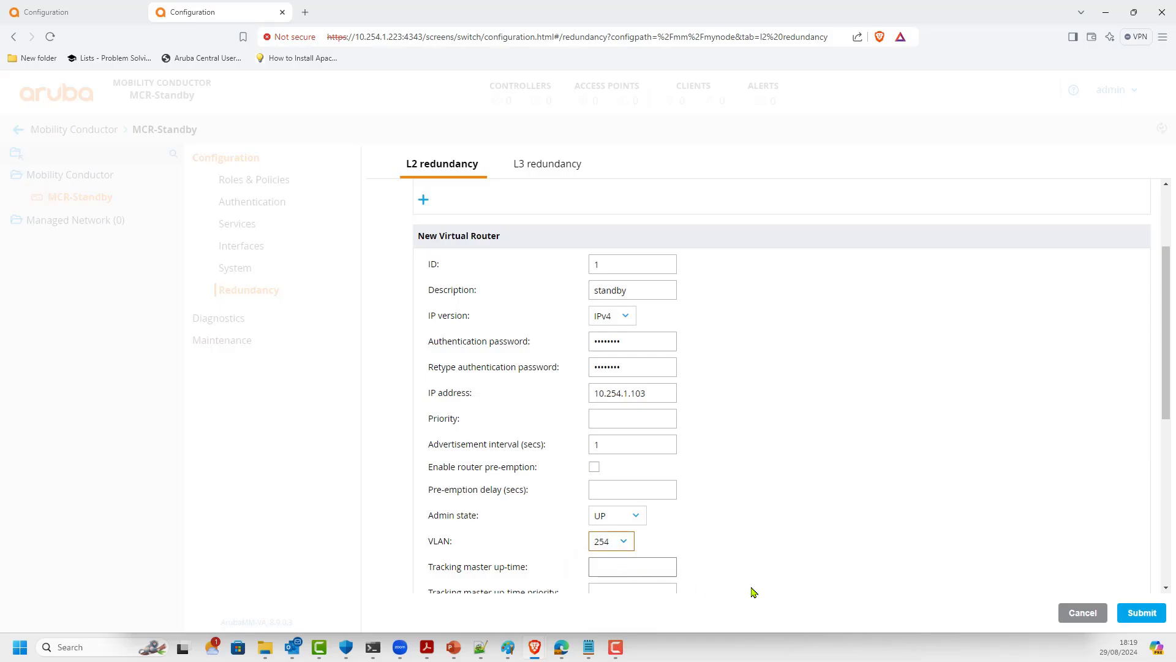
{"action": "left_click", "coordinate": [1151, 614]}
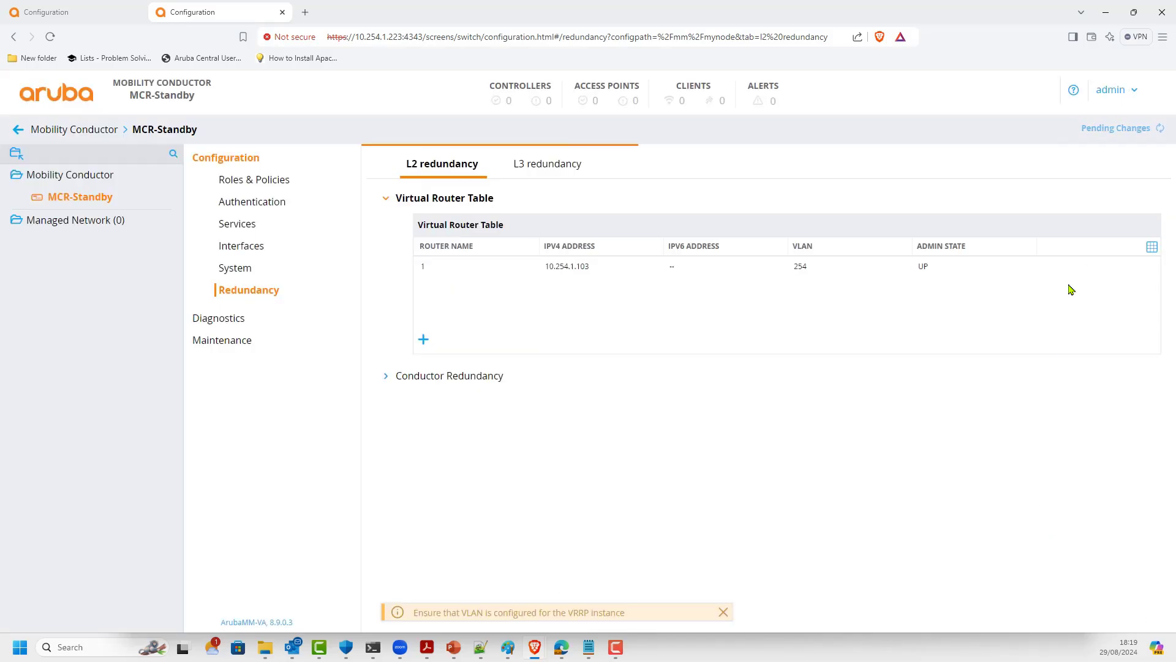
Deploy MCR-Standby's pending changes and close the deployment status report
{"action": "left_click", "coordinate": [1121, 135]}
{"action": "left_click", "coordinate": [828, 245]}
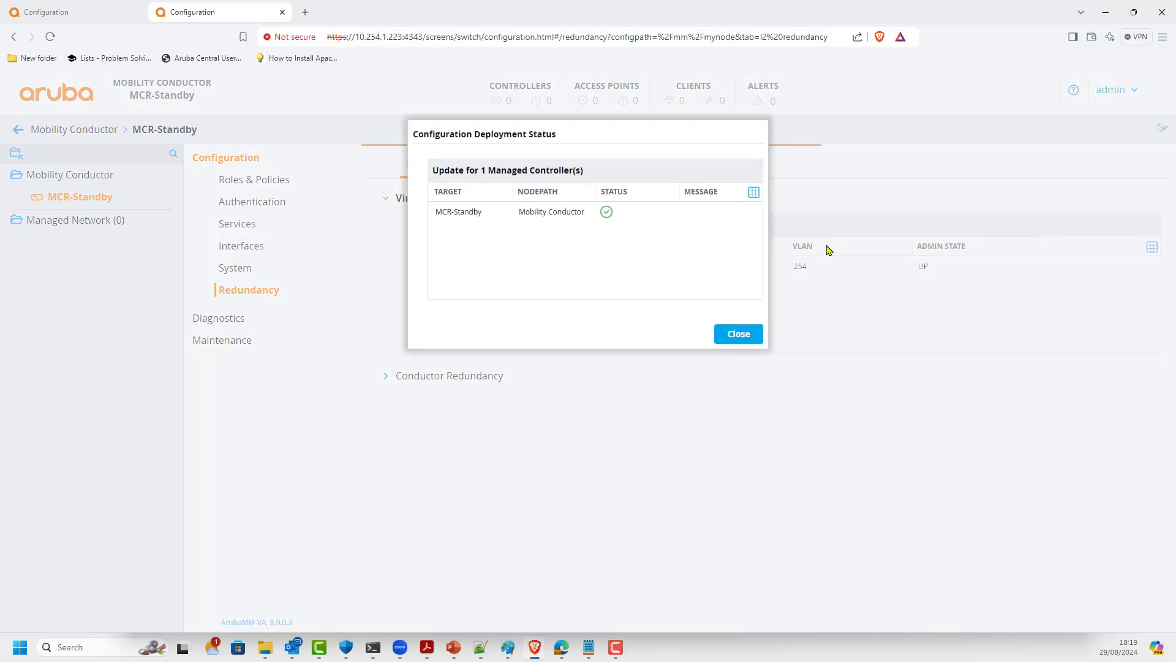
{"action": "left_click", "coordinate": [739, 335]}
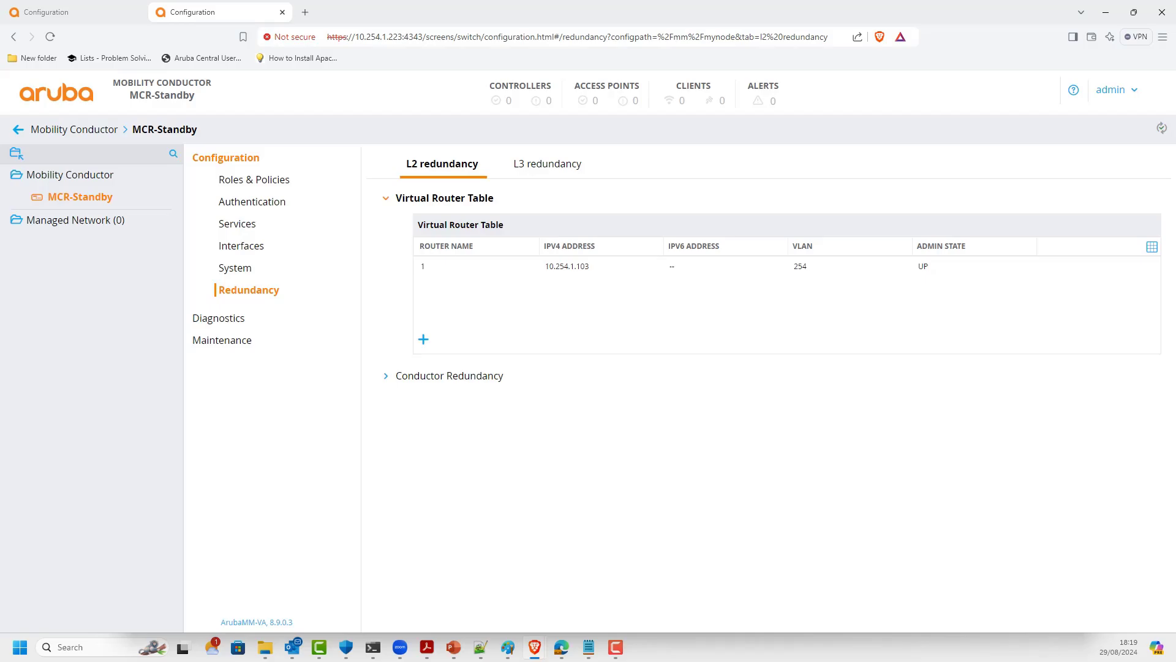
Run 'show vrrp' on the MCR session, then on the MCR-Standby SSH session
{"action": "key", "text": "alt+Tab"}
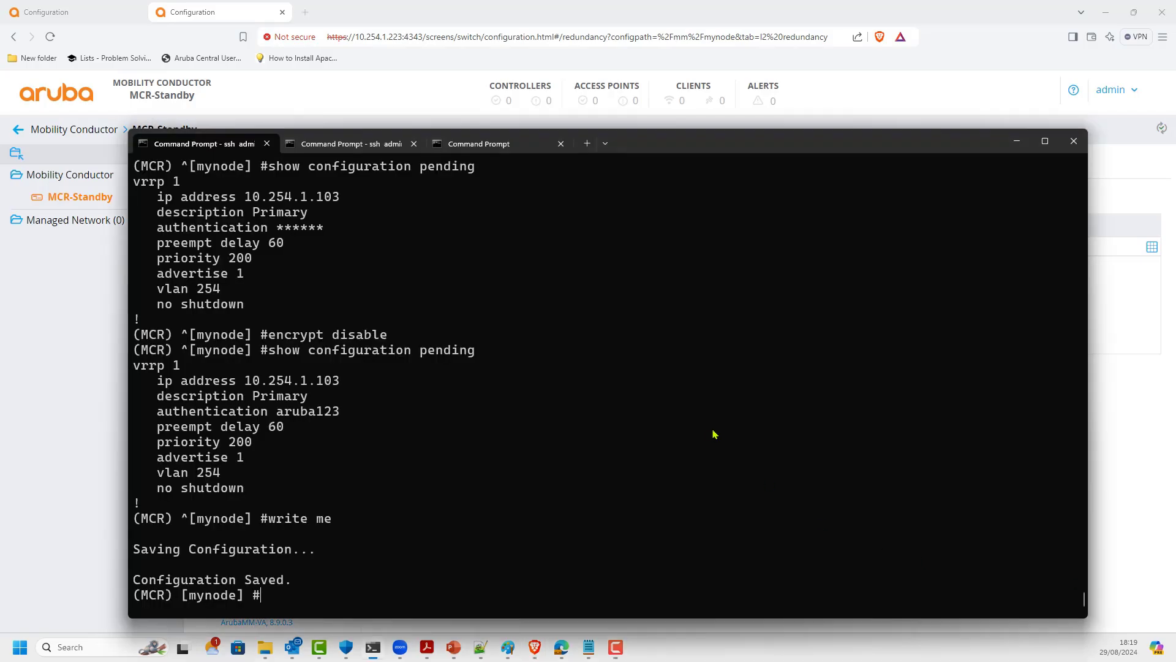
{"action": "type", "text": "show vrrp"}
{"action": "key", "text": "Return"}
{"action": "left_click", "coordinate": [344, 145]}
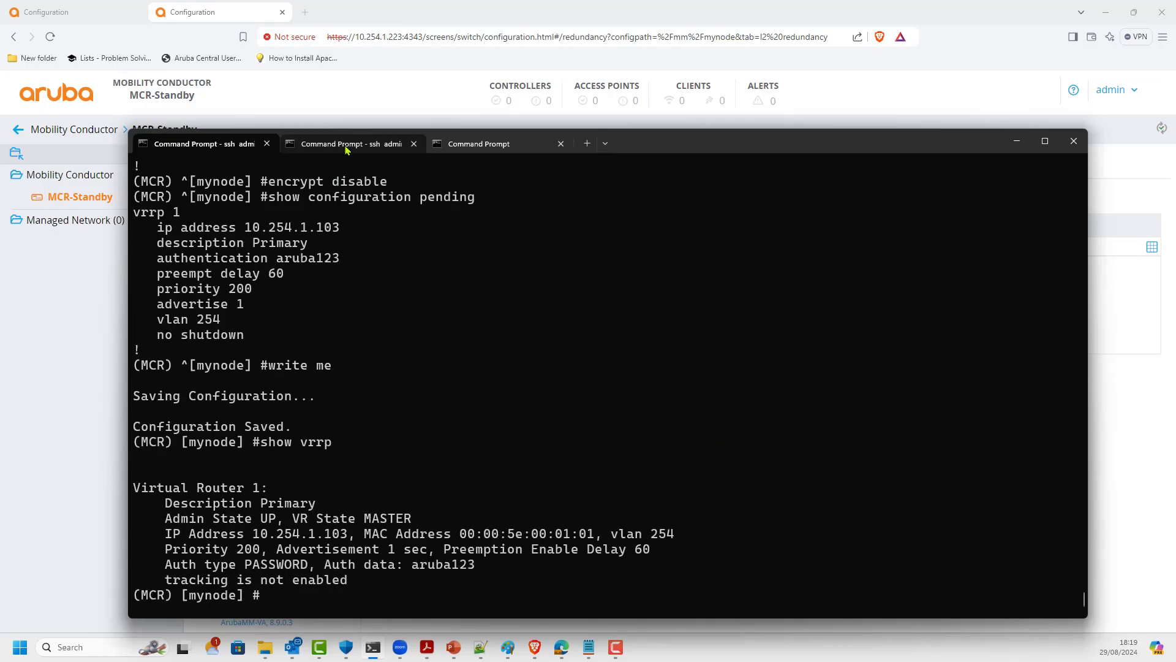
{"action": "type", "text": "show v"}
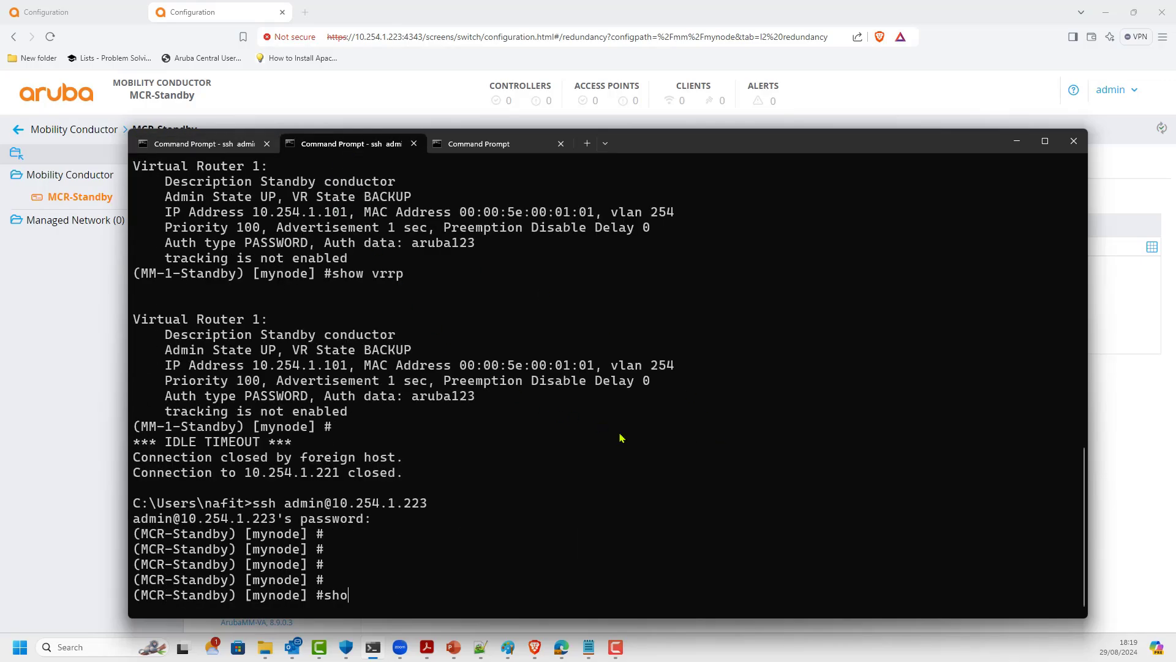
{"action": "type", "text": "rrp"}
{"action": "key", "text": "Return"}
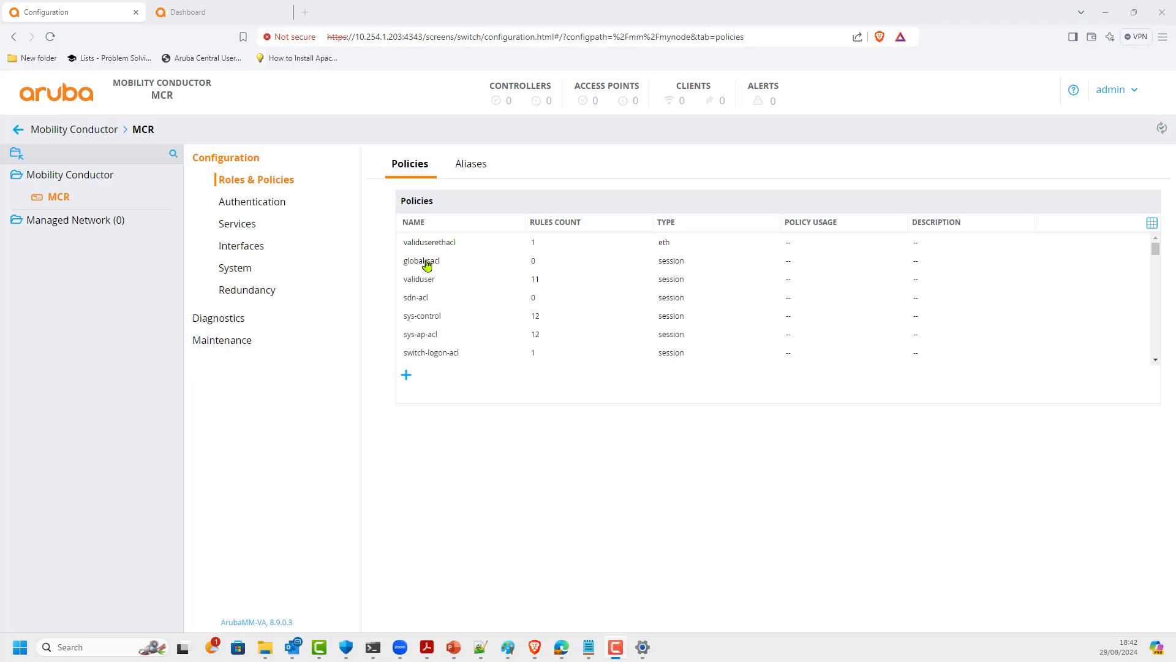
Open MCR's Redundancy page, review virtual router 1, and expand Conductor Redundancy
{"action": "left_click", "coordinate": [232, 291]}
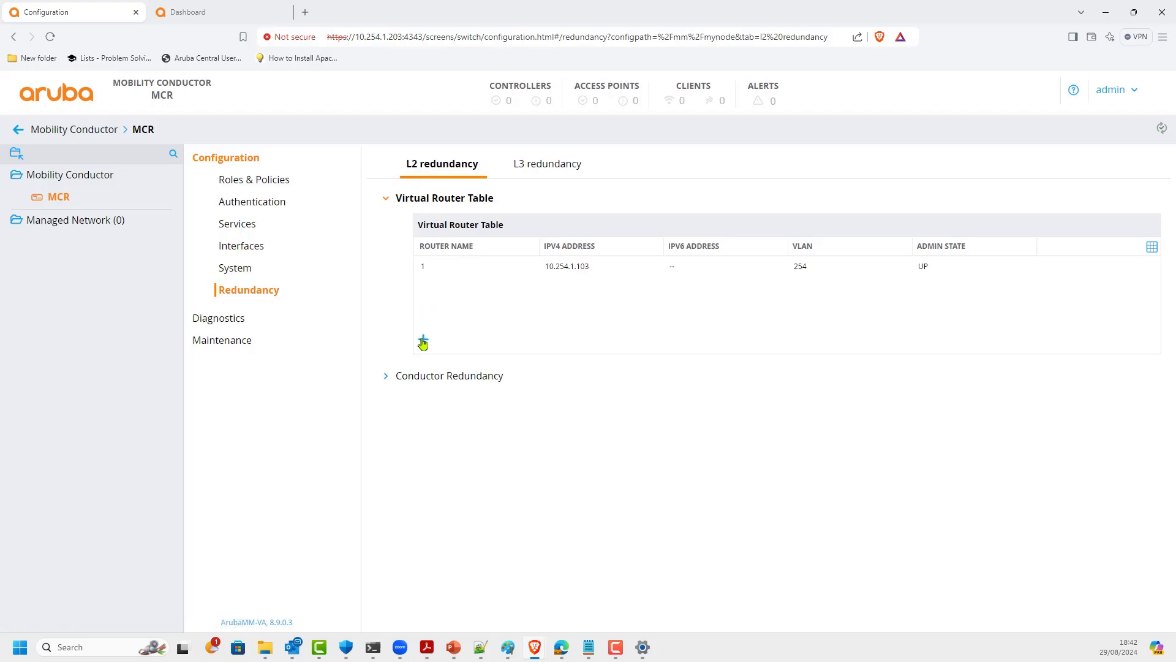
{"action": "left_click", "coordinate": [440, 276]}
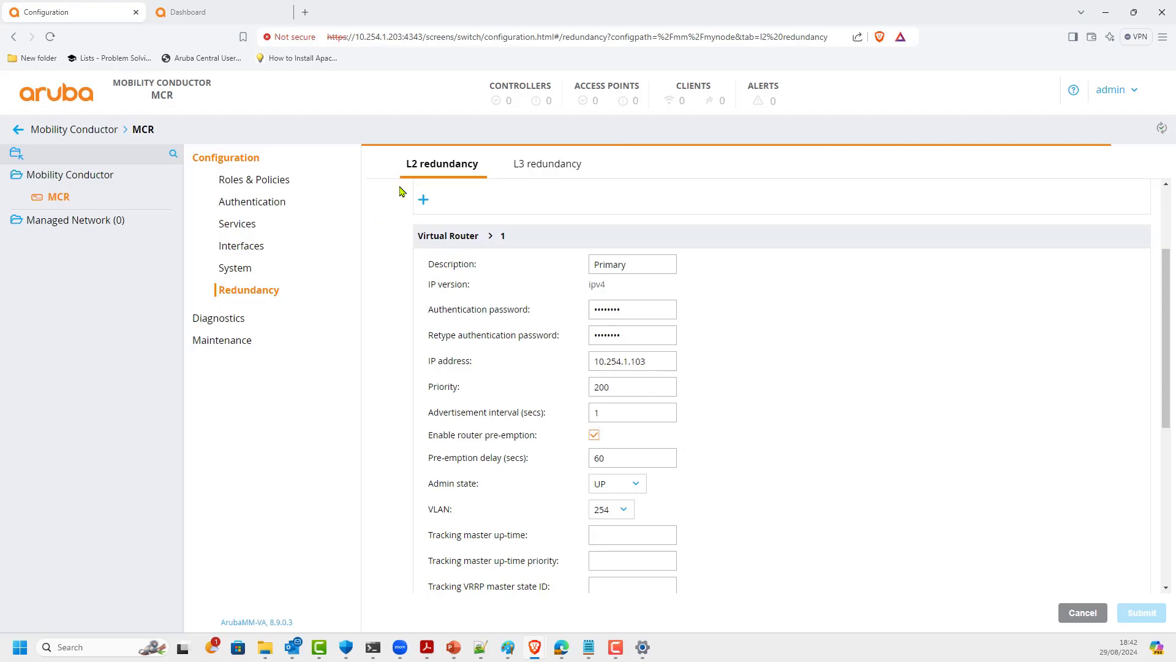
{"action": "scroll", "coordinate": [409, 206], "scroll_direction": "up", "scroll_amount": 3}
{"action": "left_click", "coordinate": [387, 201]}
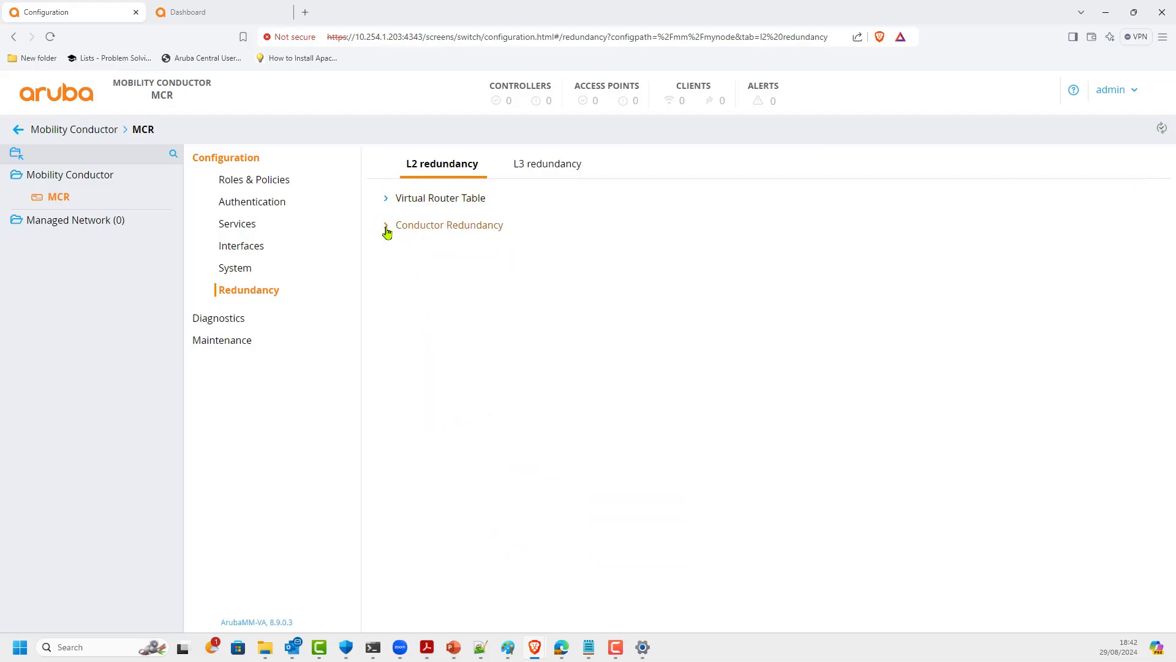
{"action": "left_click", "coordinate": [386, 228]}
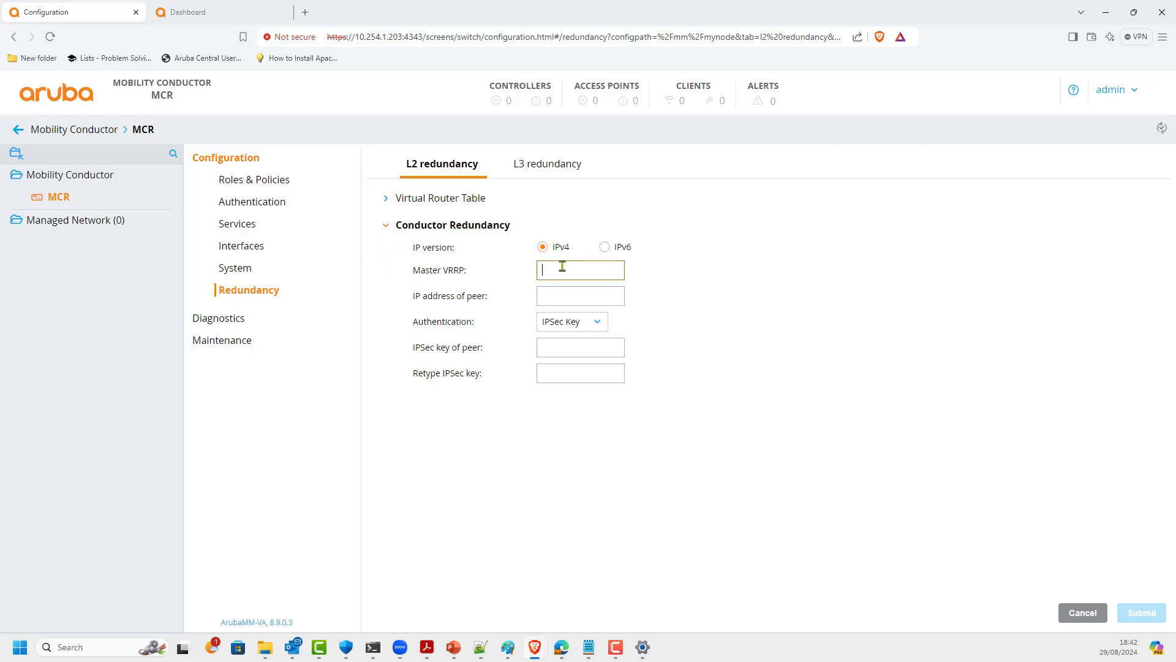
Enter Master VRRP 1, peer IP 10.254.1.223 and the IPsec key twice, then submit
{"action": "type", "text": "1"}
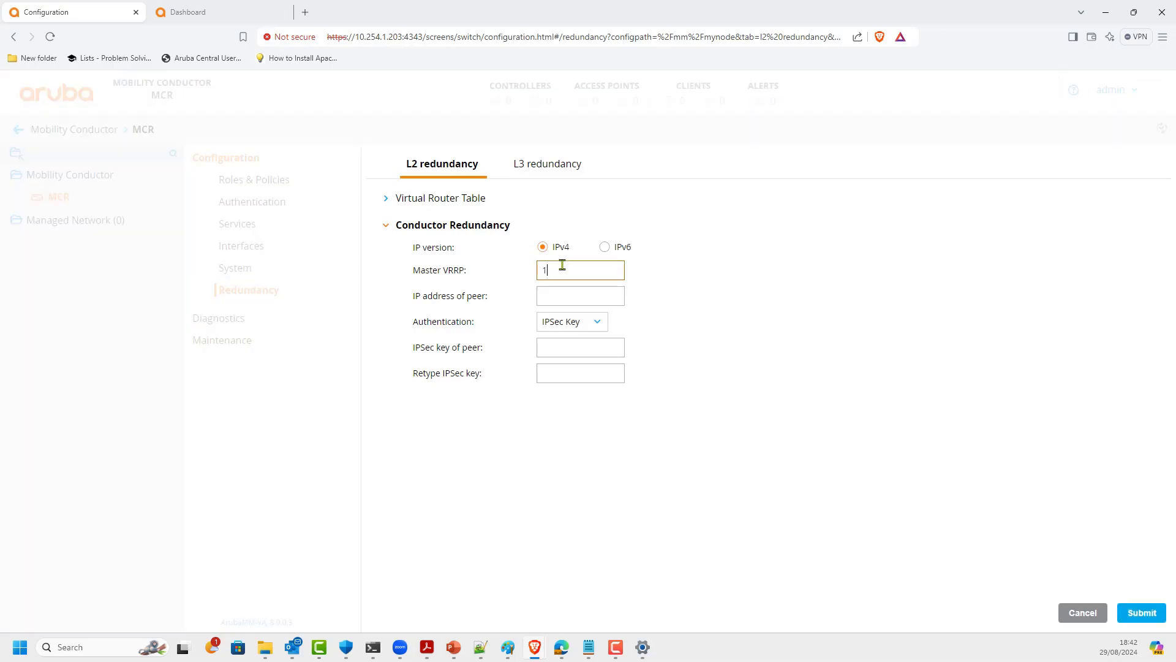
{"action": "left_click", "coordinate": [570, 296]}
{"action": "type", "text": "10.254.1.223"}
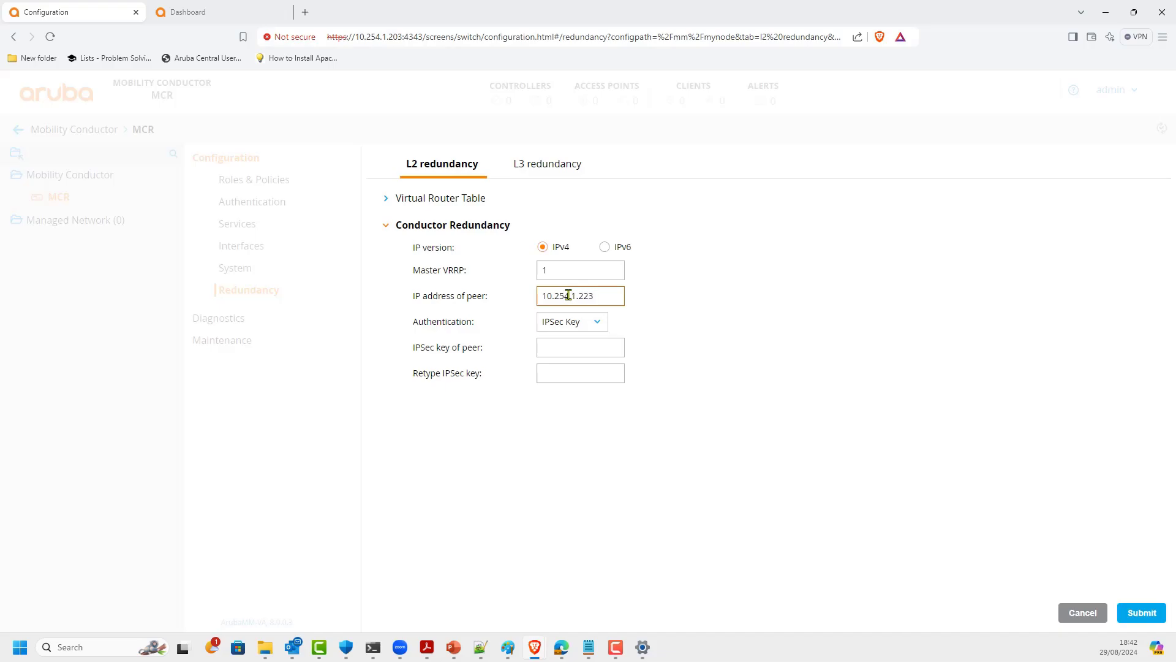
{"action": "left_click", "coordinate": [575, 346]}
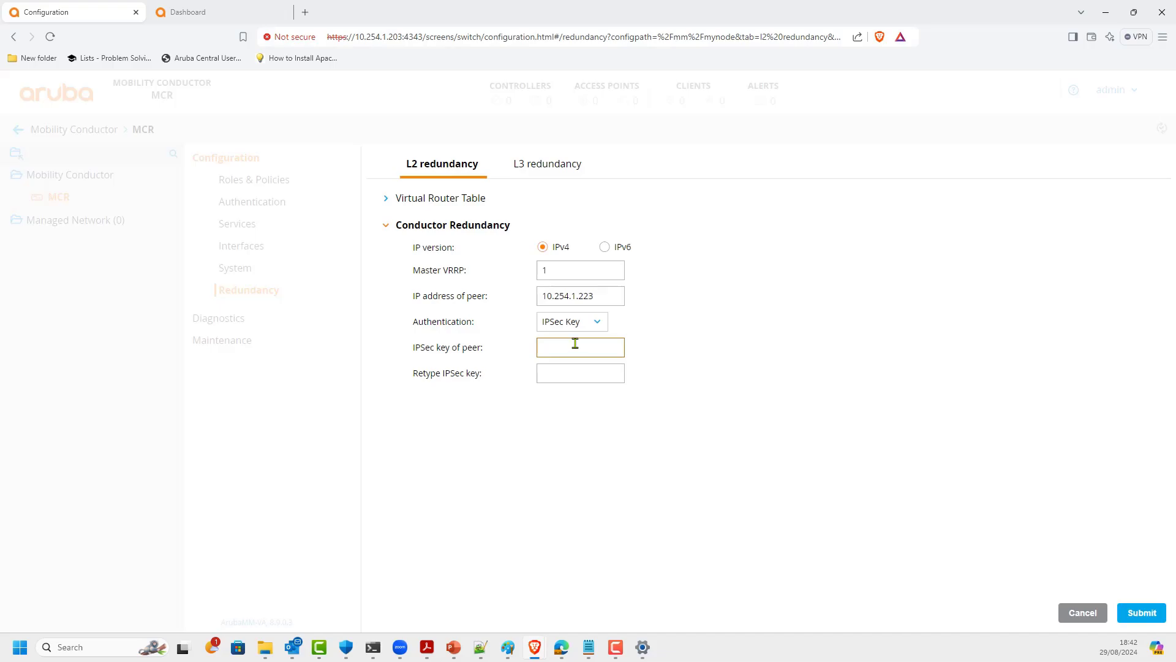
{"action": "type", "text": "*"}
{"action": "key", "text": "Tab"}
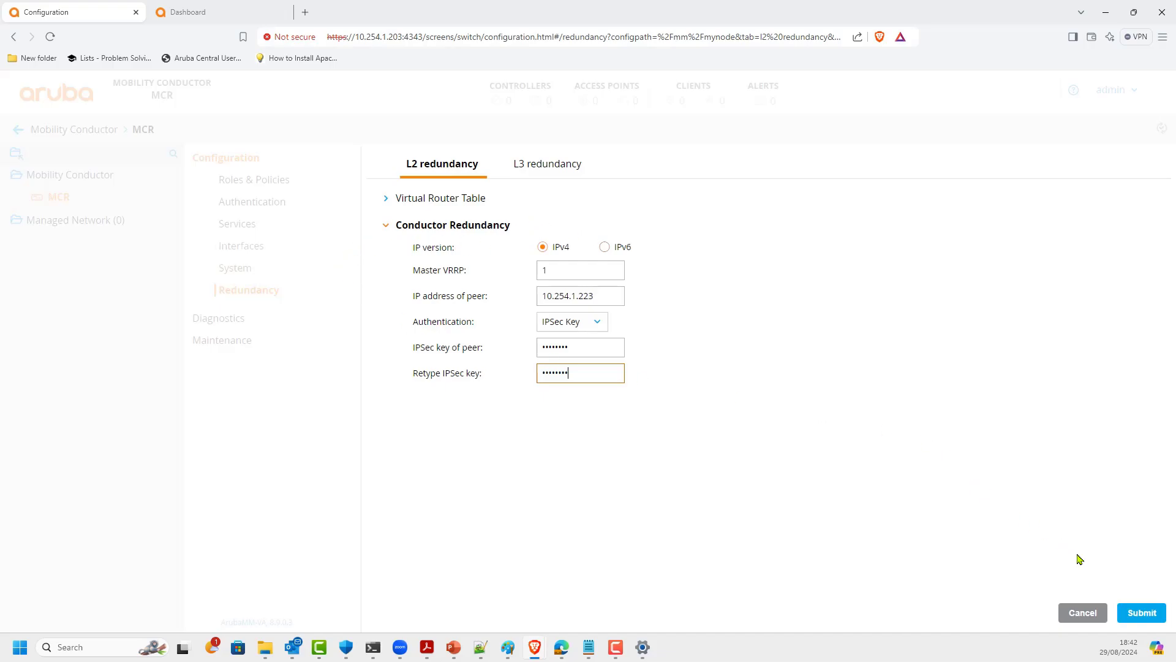
{"action": "left_click", "coordinate": [1139, 610]}
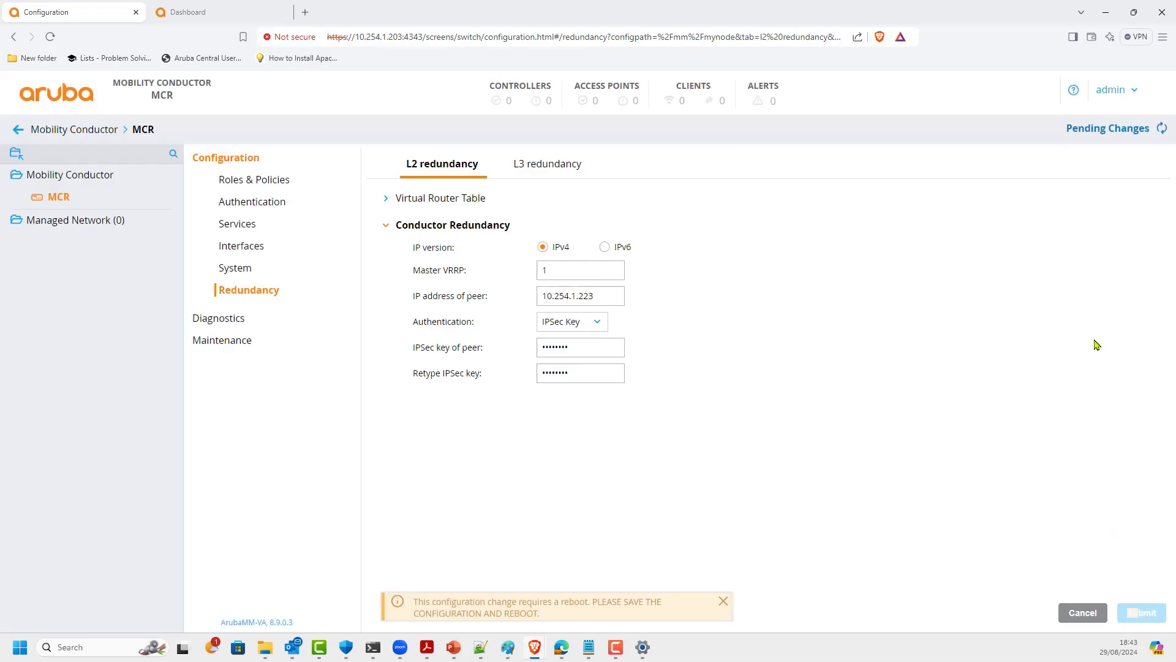
Reconnect over SSH to MCR at 10.254.1.203 and log in with the password
{"action": "key", "text": "alt+Tab"}
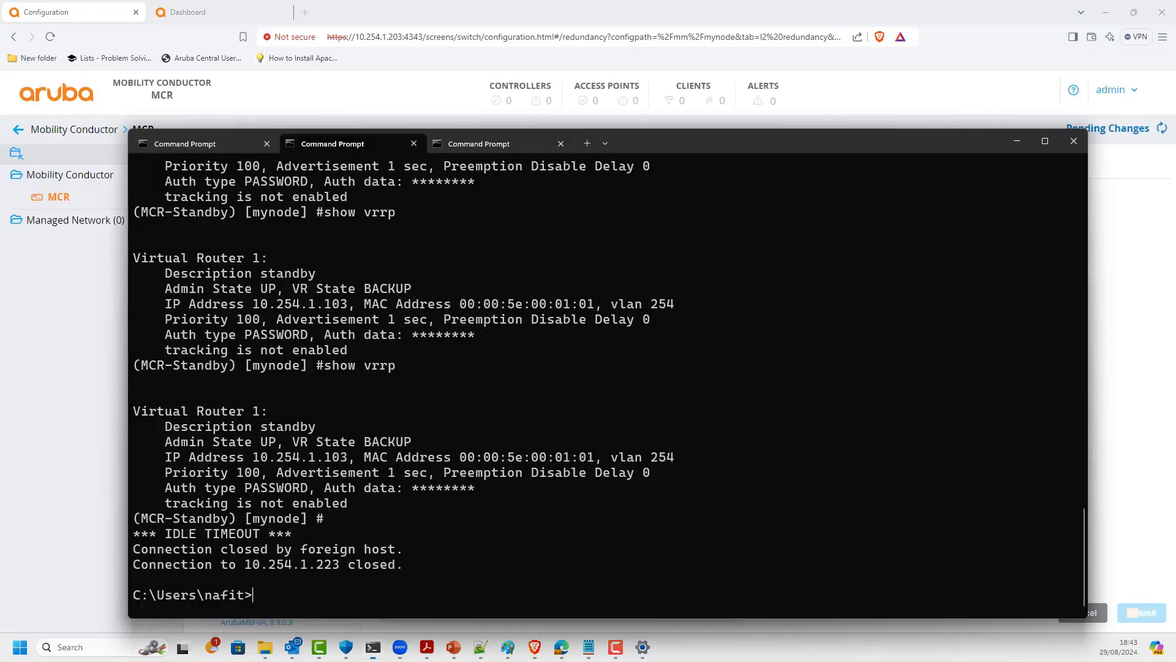
{"action": "left_click", "coordinate": [236, 151]}
{"action": "left_click", "coordinate": [490, 465]}
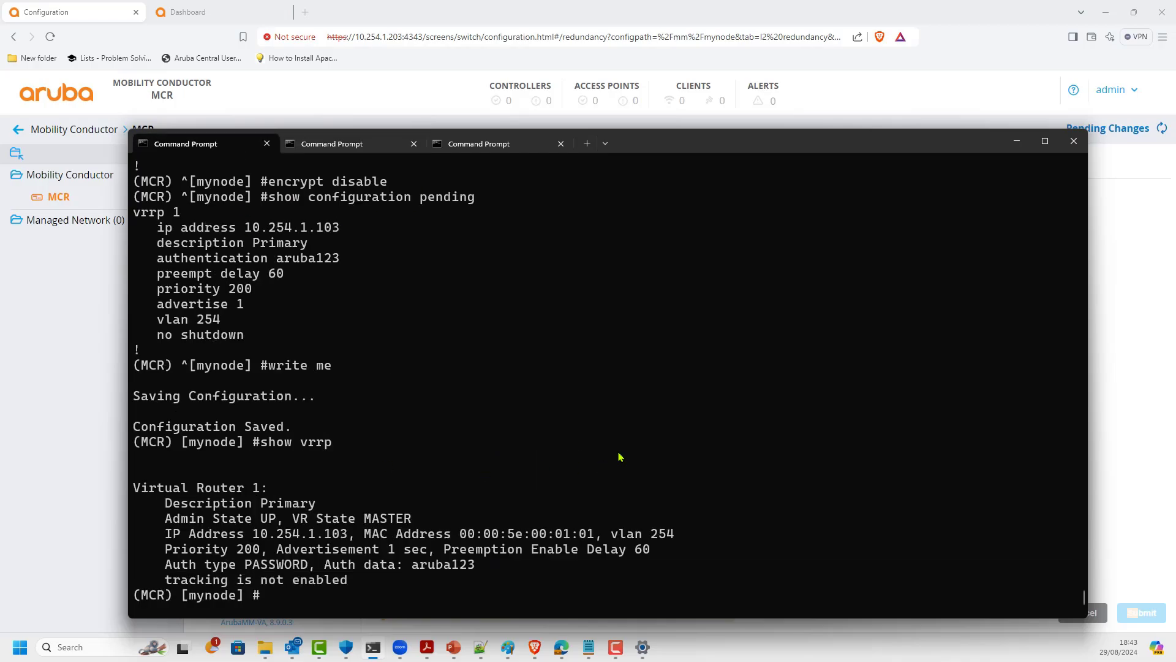
{"action": "key", "text": "Return"}
{"action": "key", "text": "Return"}
{"action": "key", "text": "Return"}
{"action": "key", "text": "Return"}
{"action": "key", "text": "Up"}
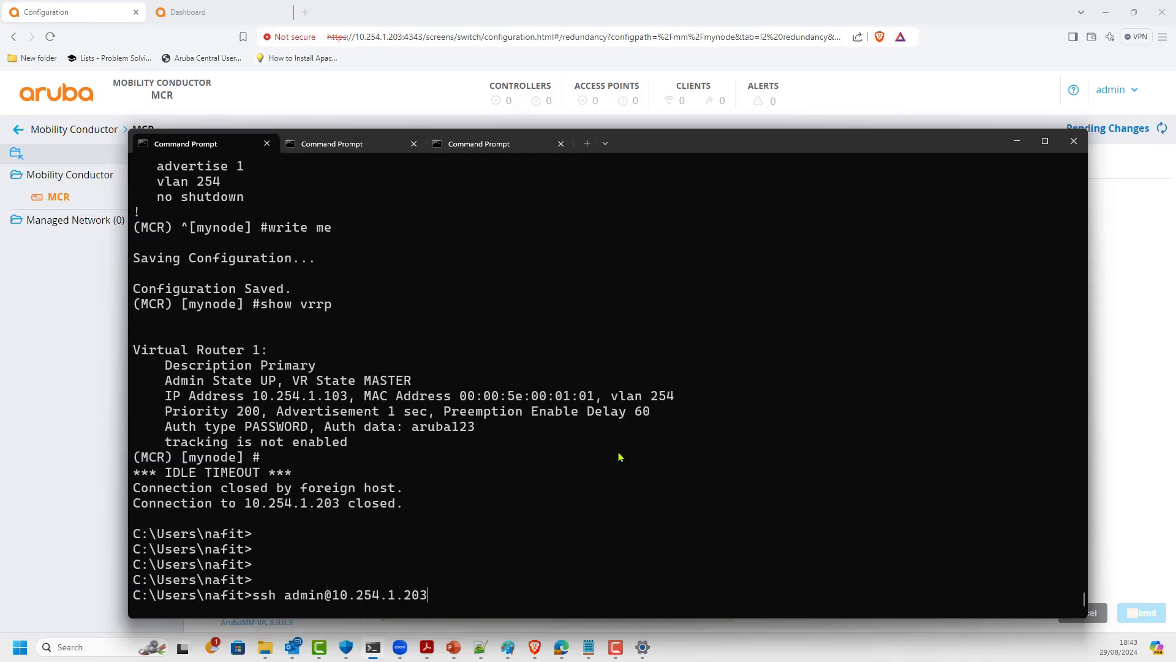
{"action": "key", "text": "Return"}
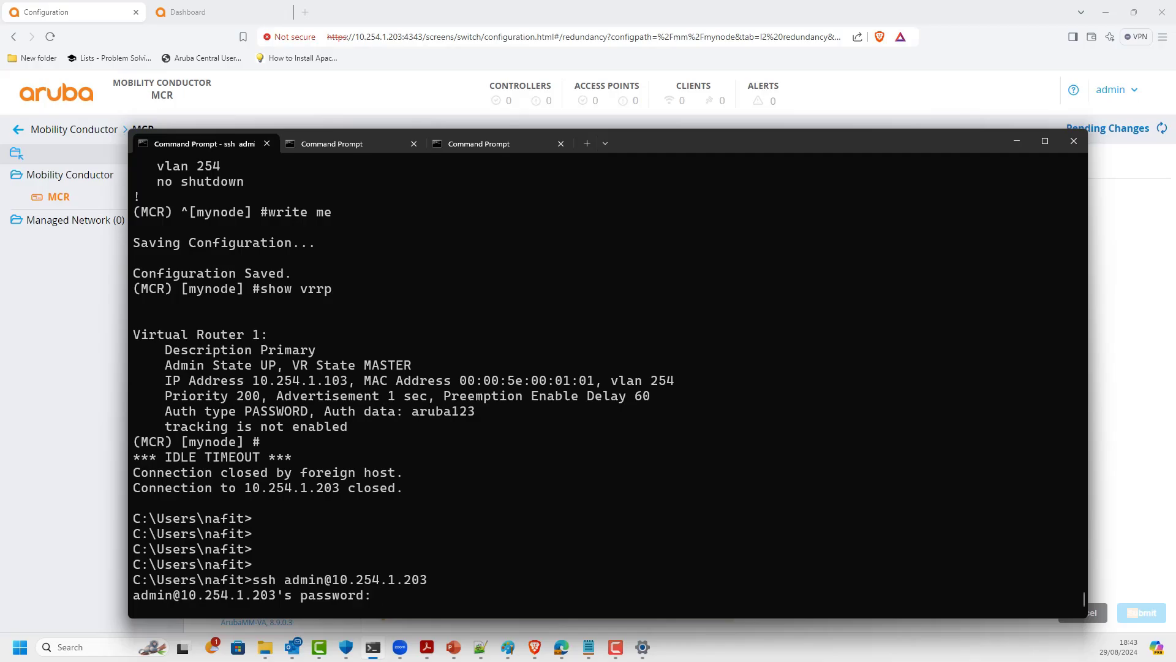
{"action": "key", "text": "Return"}
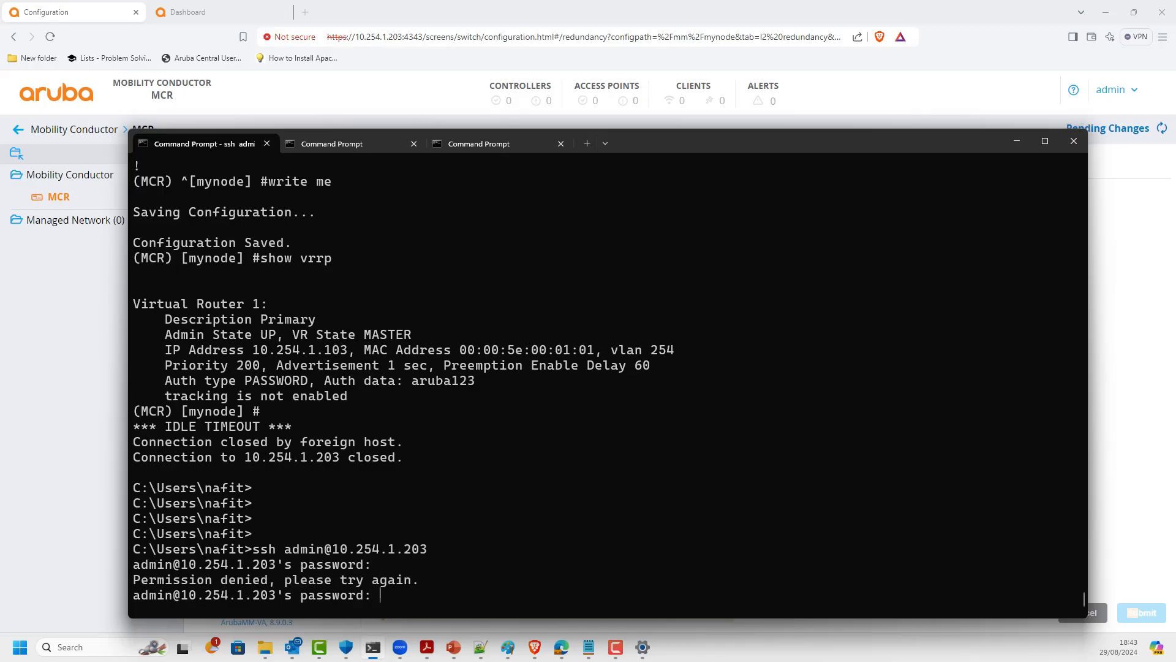
{"action": "key", "text": "Return"}
List pending configuration, run 'encrypt disable', and re-list it to show the IPsec key unmasked
{"action": "type", "text": "show configuration pending"}
{"action": "key", "text": "Return"}
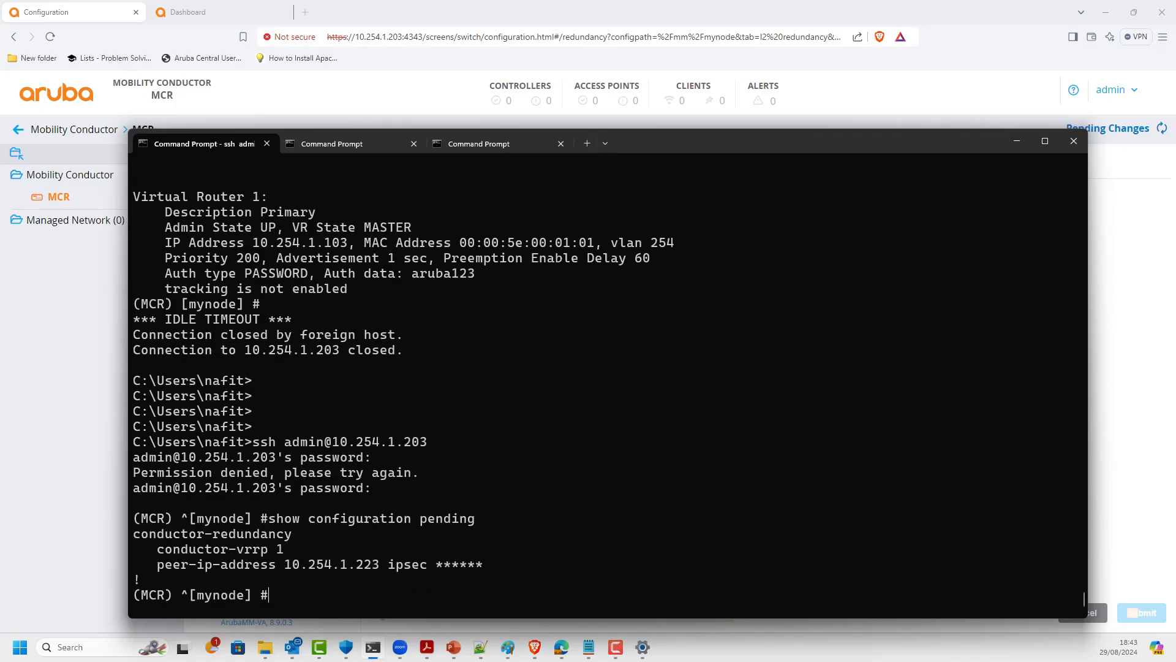
{"action": "left_click_drag", "start_coordinate": [135, 534], "coordinate": [477, 567]}
{"action": "key", "text": "ctrl+c"}
{"action": "type", "text": "encrypt disable"}
{"action": "key", "text": "Return"}
{"action": "key", "text": "Up"}
{"action": "key", "text": "Up"}
{"action": "key", "text": "Return"}
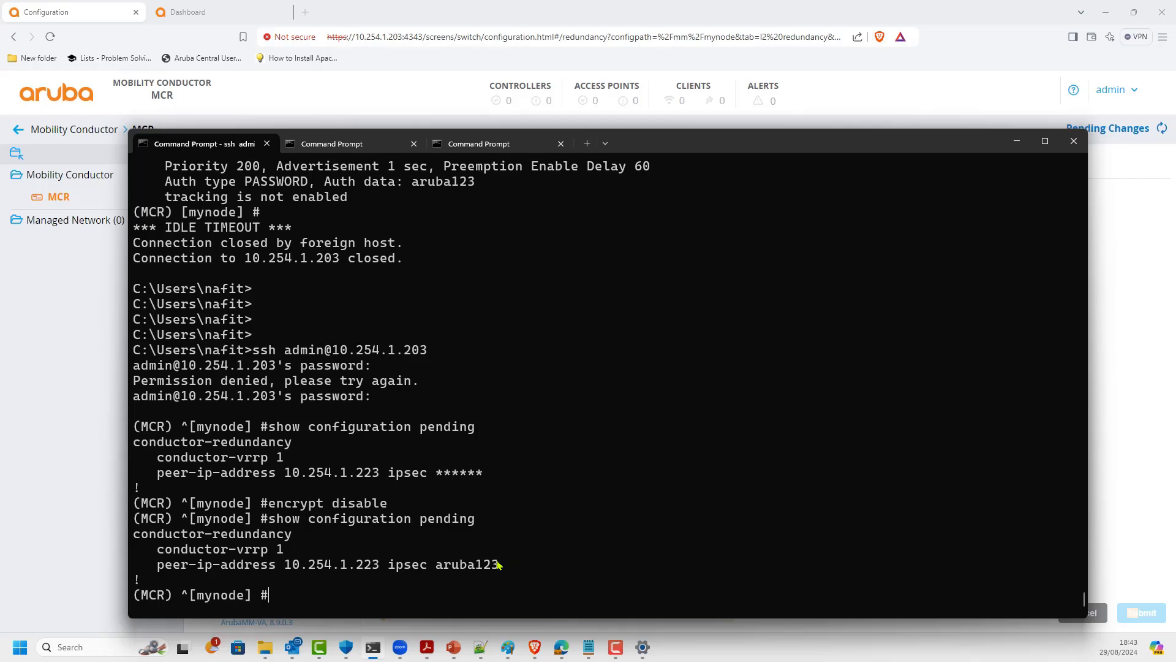
{"action": "left_click_drag", "start_coordinate": [498, 564], "coordinate": [134, 531]}
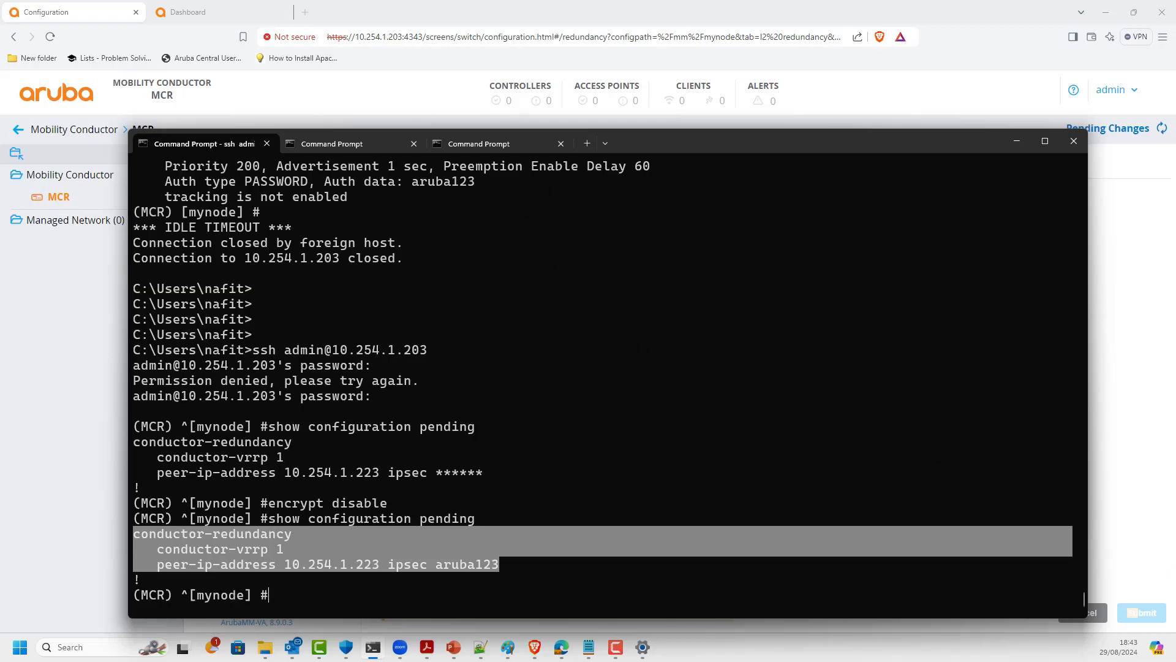
Deploy MCR's conductor-redundancy change via Pending Changes, then open MCR-Standby in the standby tab
{"action": "left_click", "coordinate": [1115, 393]}
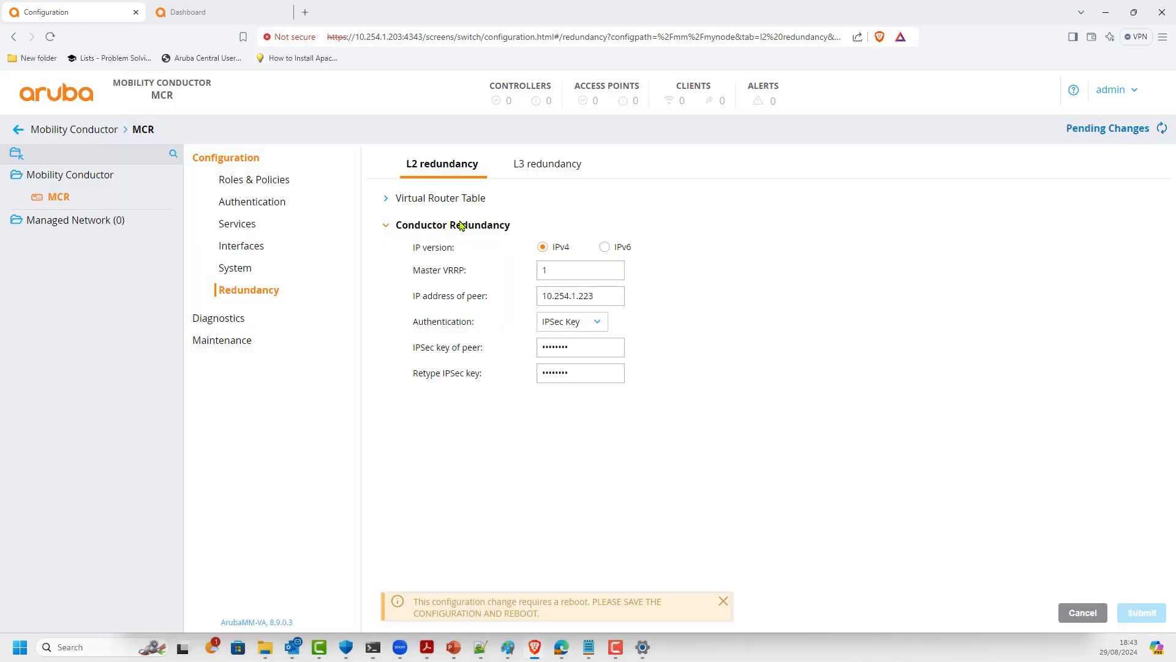
{"action": "left_click", "coordinate": [242, 16]}
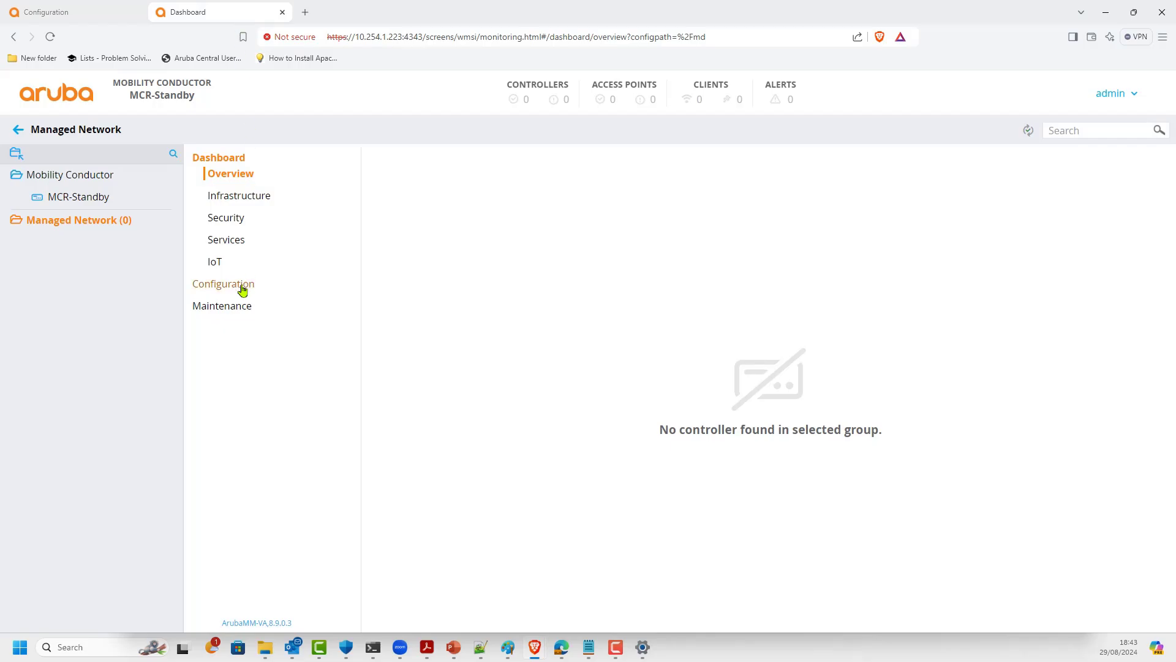
{"action": "left_click", "coordinate": [100, 17]}
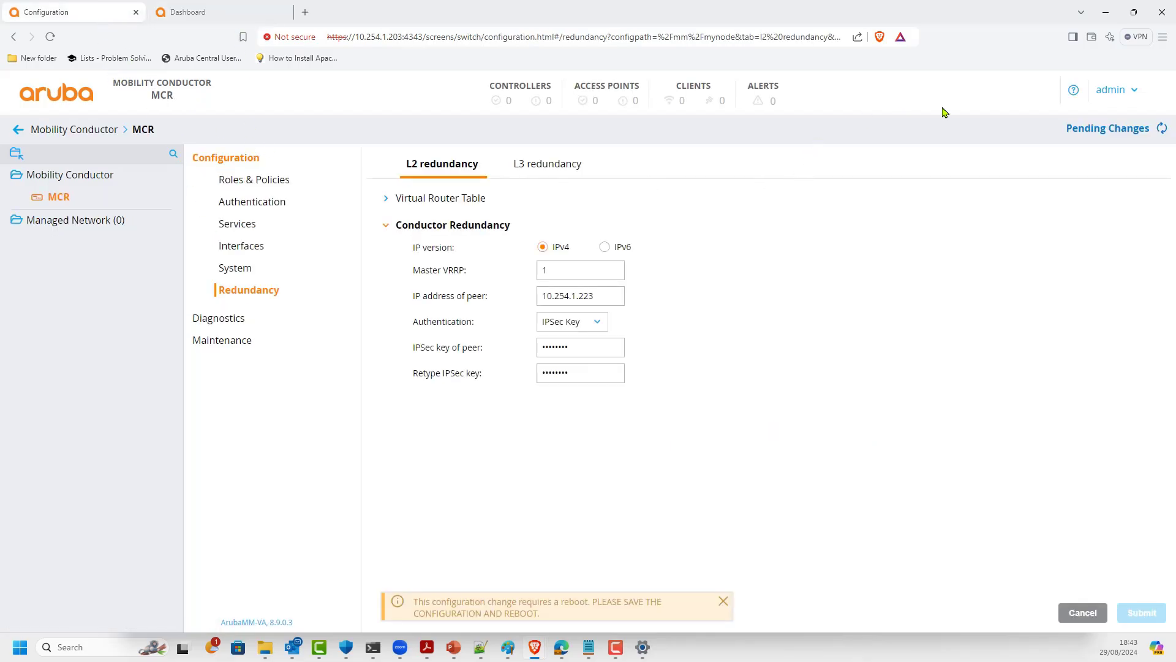
{"action": "left_click", "coordinate": [1106, 130]}
{"action": "left_click", "coordinate": [824, 245]}
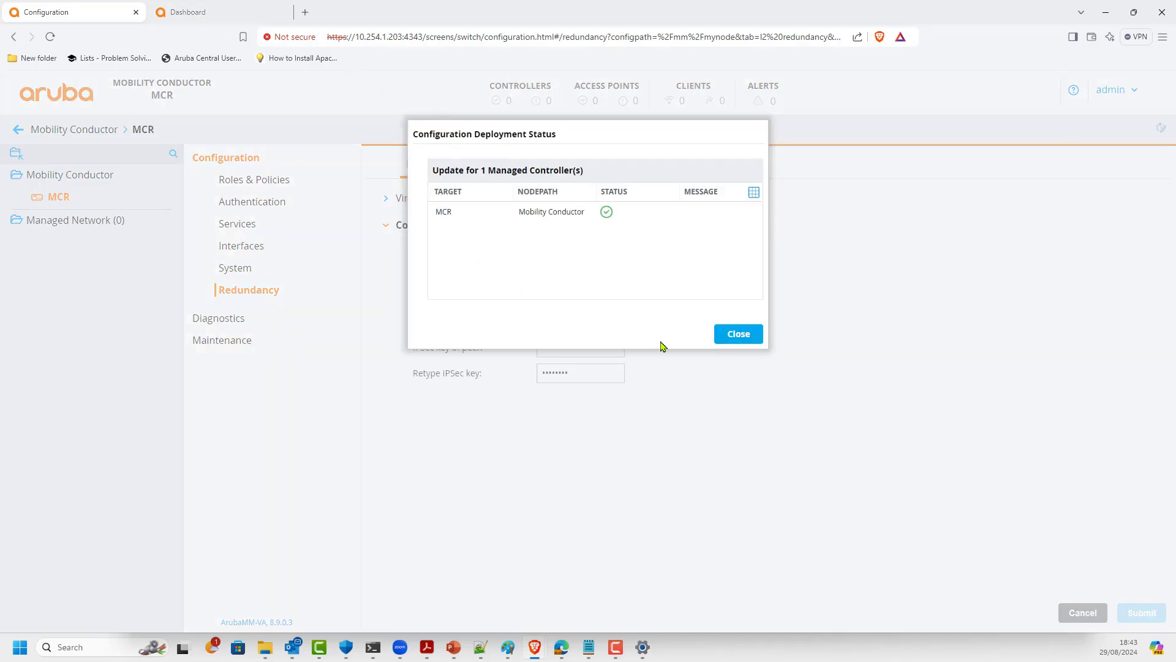
{"action": "left_click", "coordinate": [743, 338]}
{"action": "left_click", "coordinate": [190, 13]}
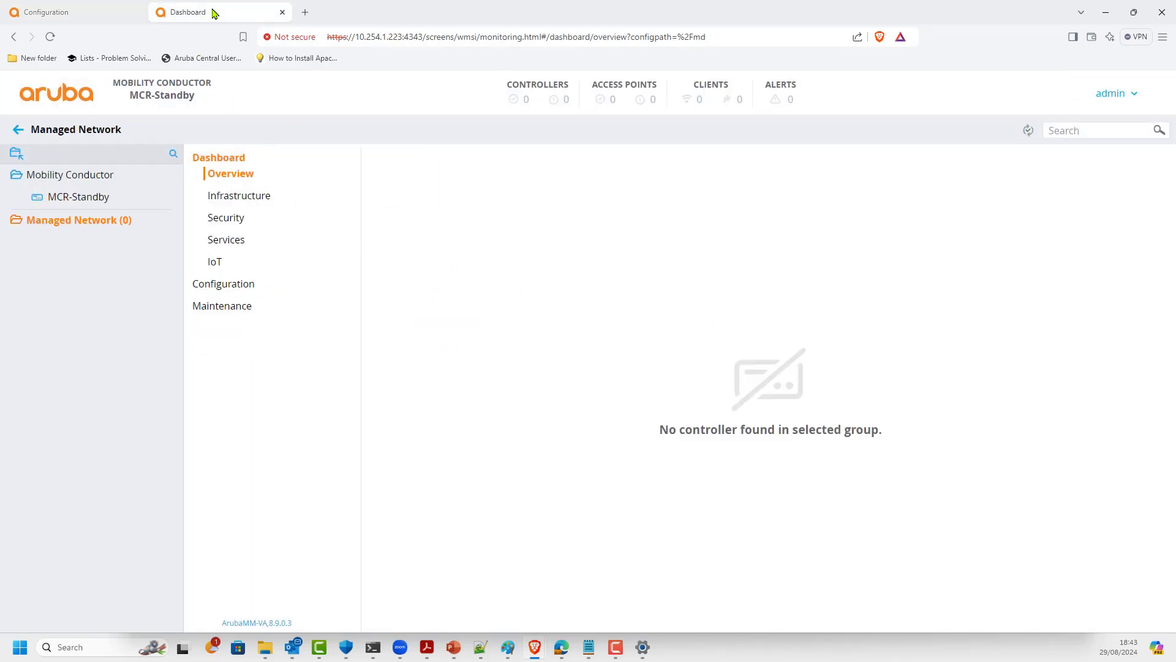
{"action": "left_click", "coordinate": [109, 202]}
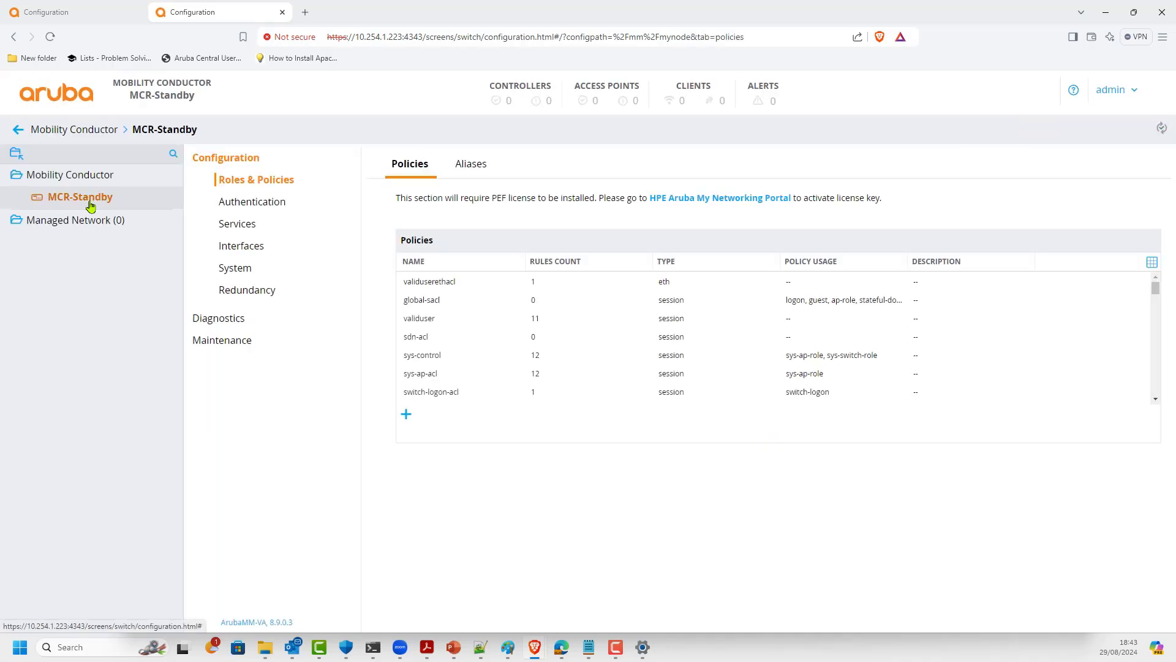
Give MCR-Standby Master VRRP 1, peer IP 10.254.1.203 and the IPsec key, and submit
{"action": "left_click", "coordinate": [231, 293]}
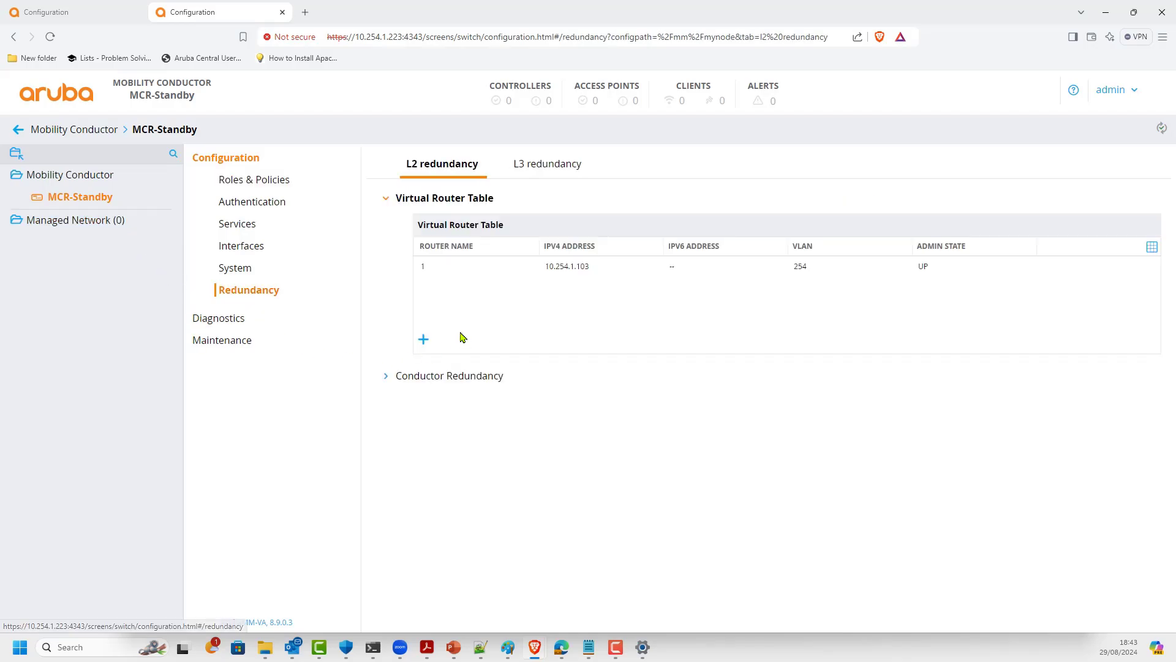
{"action": "left_click", "coordinate": [388, 376]}
{"action": "left_click", "coordinate": [565, 262]}
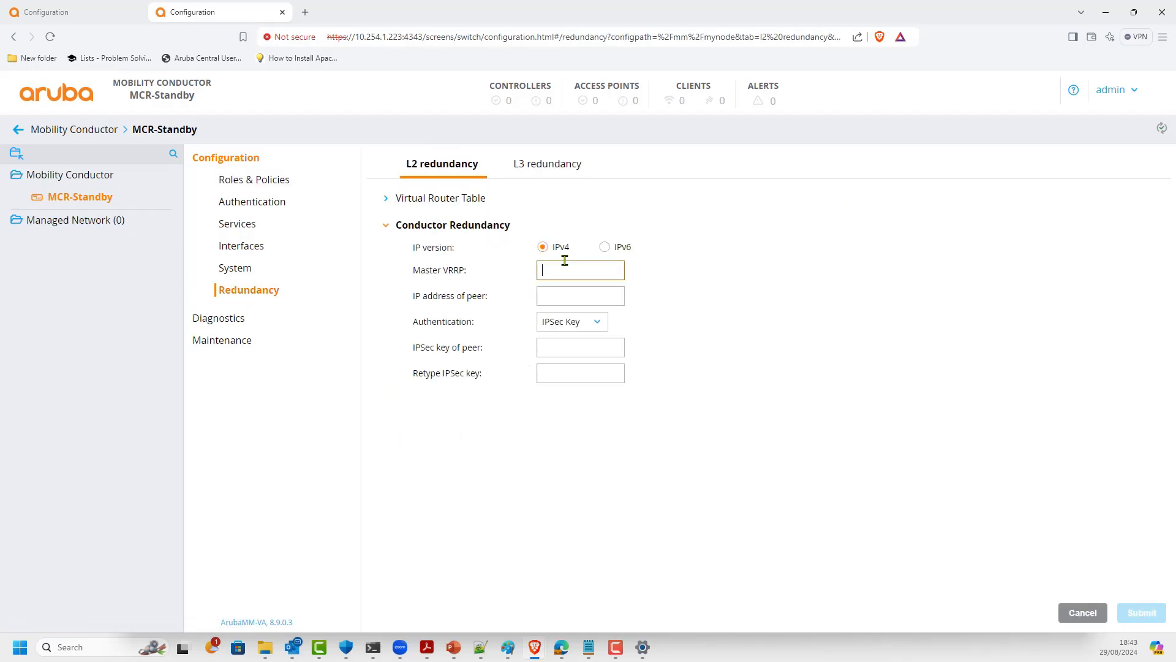
{"action": "type", "text": "1"}
{"action": "left_click", "coordinate": [572, 296]}
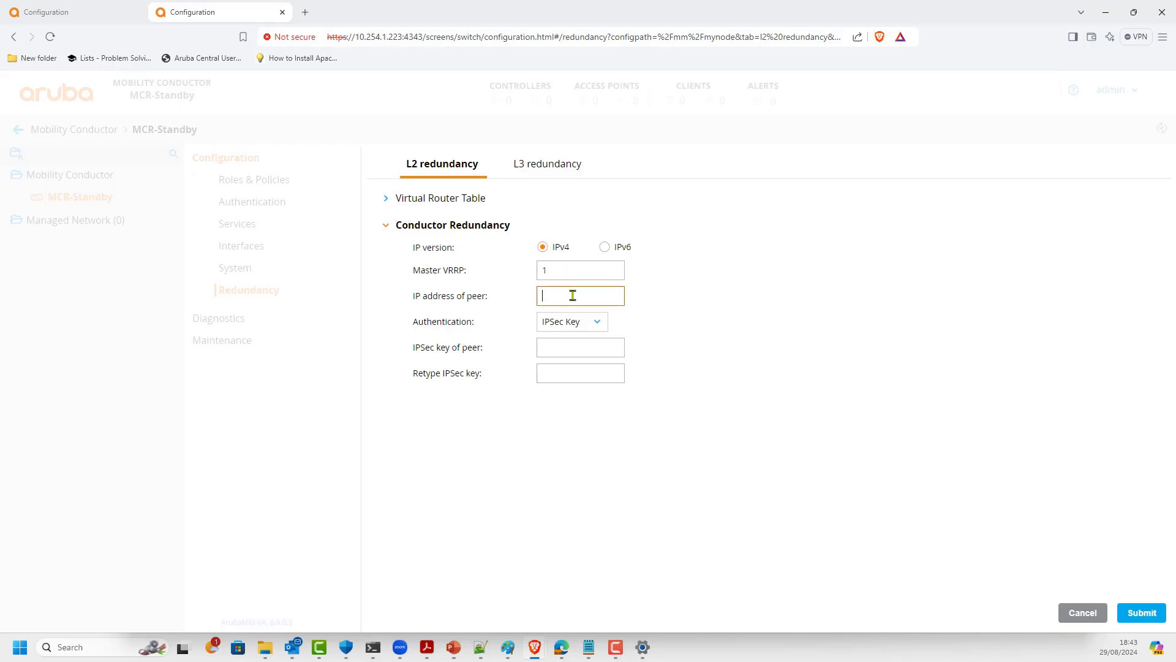
{"action": "type", "text": "10.254.1.203"}
{"action": "left_click_drag", "start_coordinate": [603, 295], "coordinate": [527, 298]}
{"action": "left_click", "coordinate": [581, 348]}
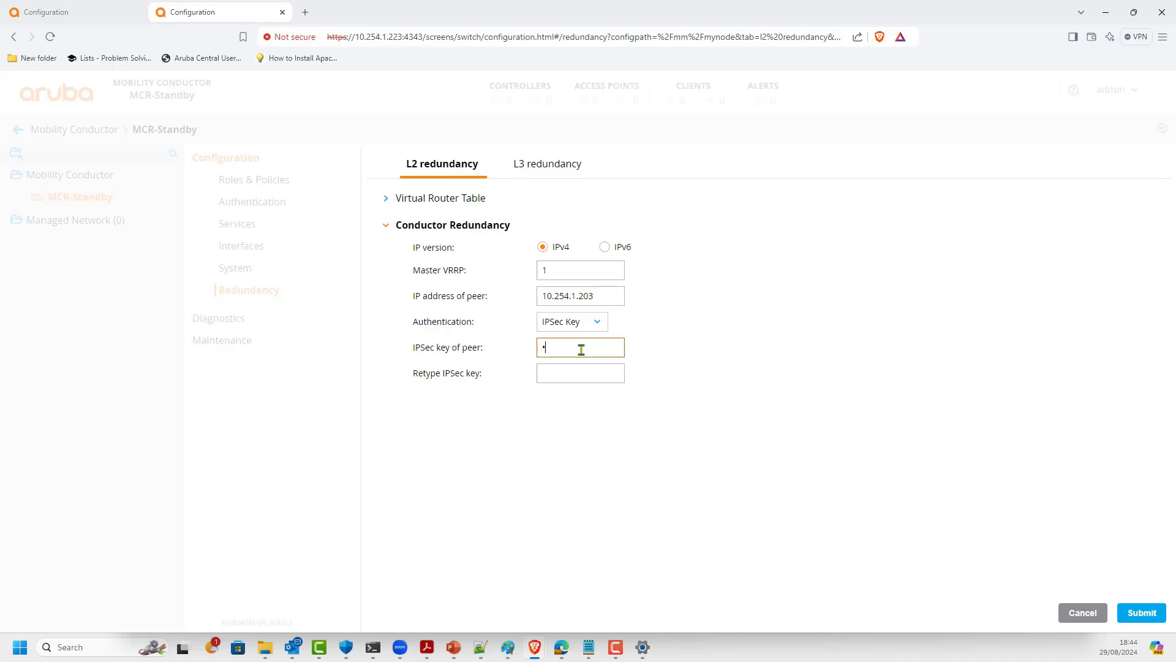
{"action": "key", "text": "Tab"}
{"action": "left_click", "coordinate": [1147, 613]}
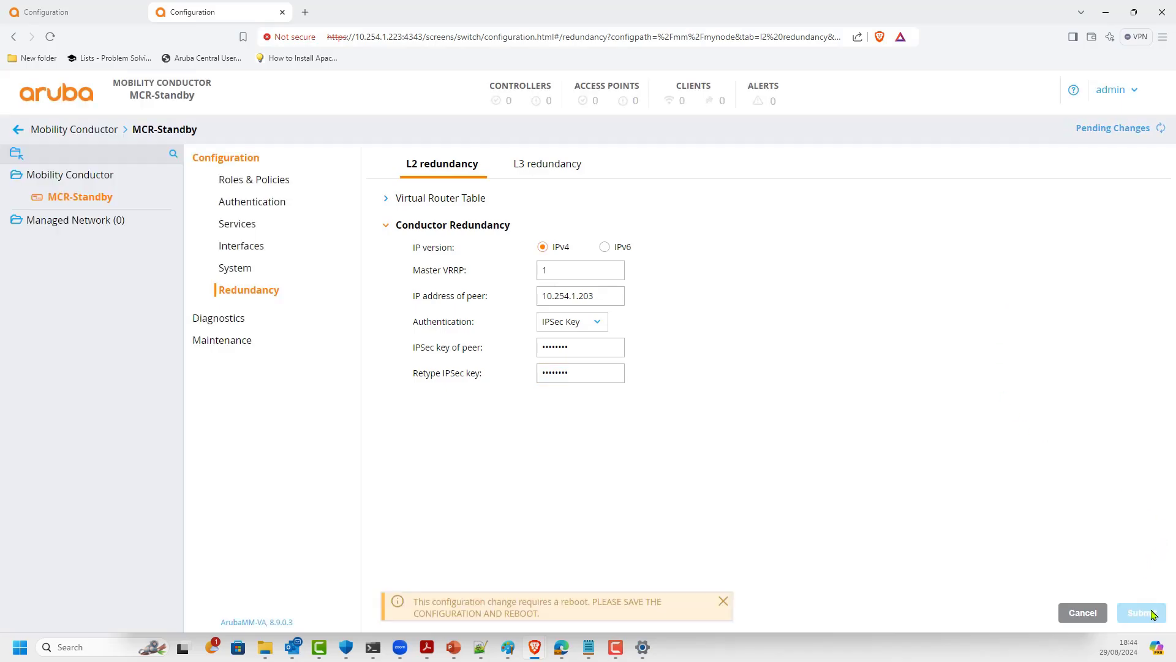
Deploy the pending changes and return to the second terminal session
{"action": "left_click", "coordinate": [1096, 136]}
{"action": "left_click", "coordinate": [792, 247]}
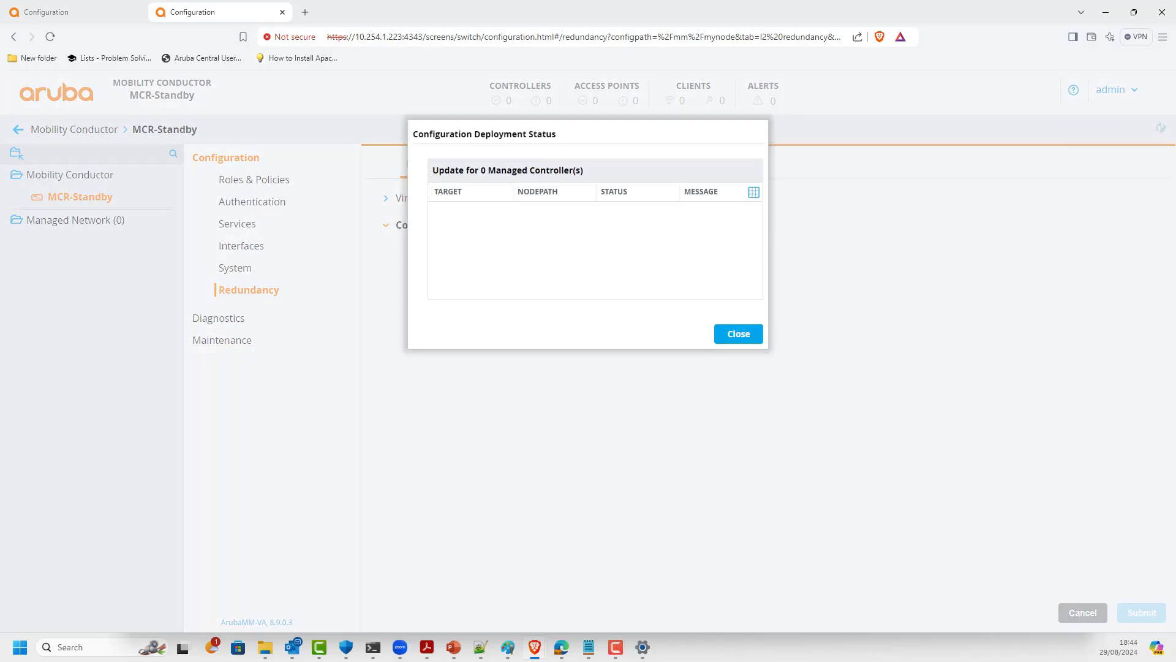
{"action": "key", "text": "alt+Tab"}
{"action": "left_click", "coordinate": [678, 319]}
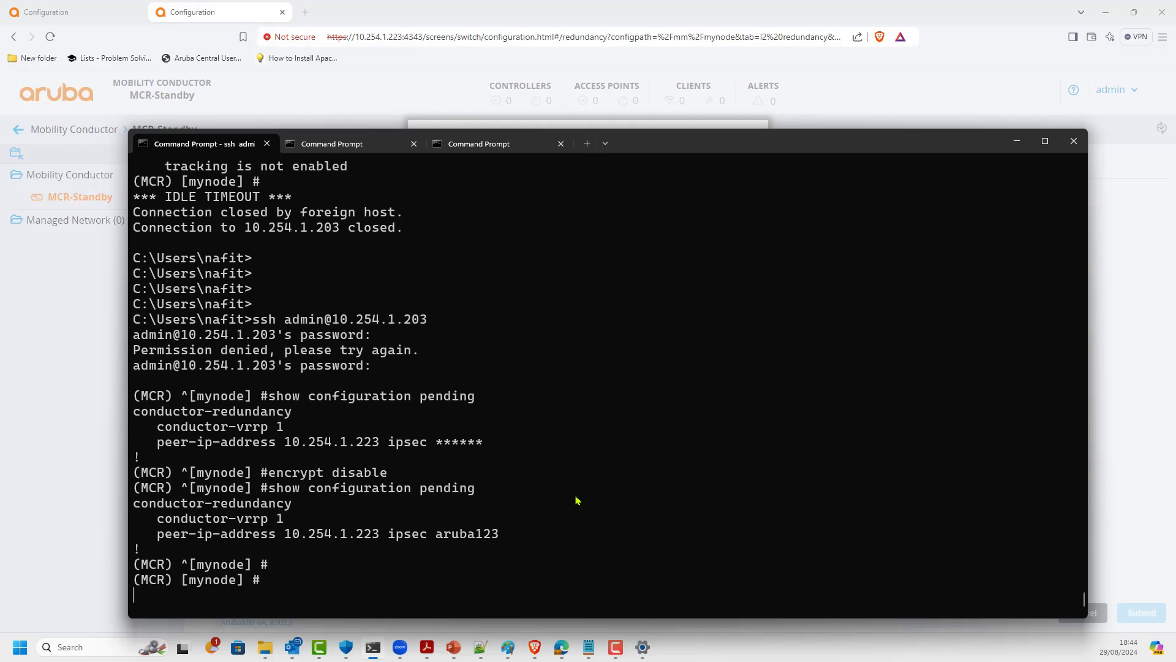
{"action": "left_click", "coordinate": [331, 145]}
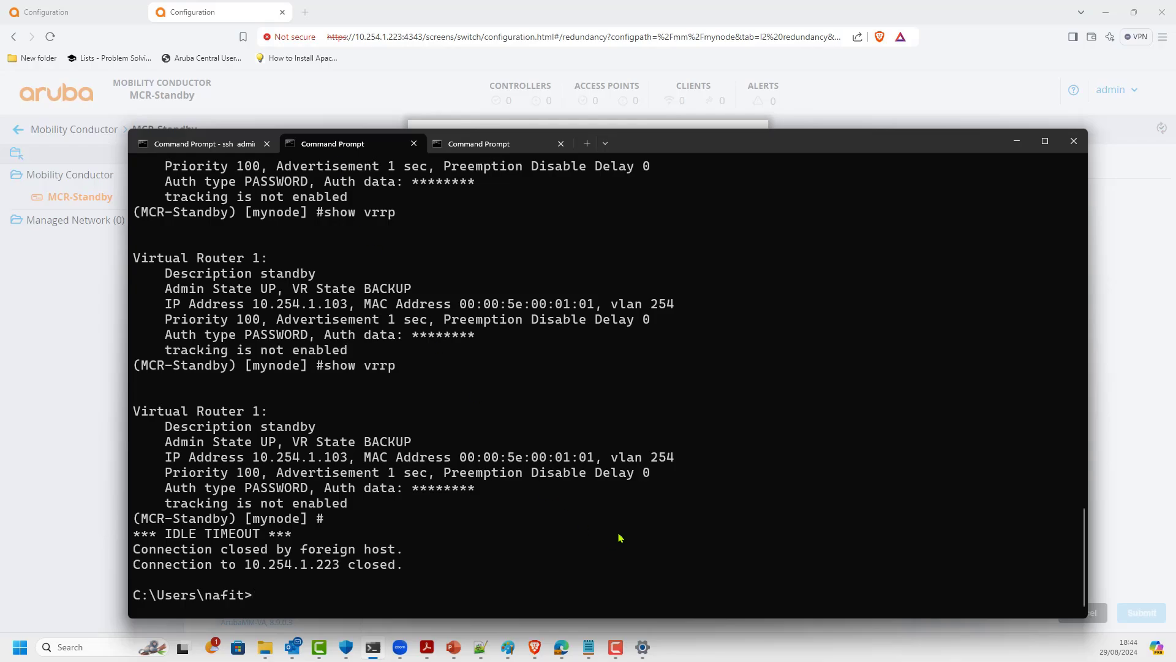
SSH to MCR-Standby at 10.254.1.223, log in, and run a layer-2 show command
{"action": "key", "text": "Up"}
{"action": "key", "text": "Return"}
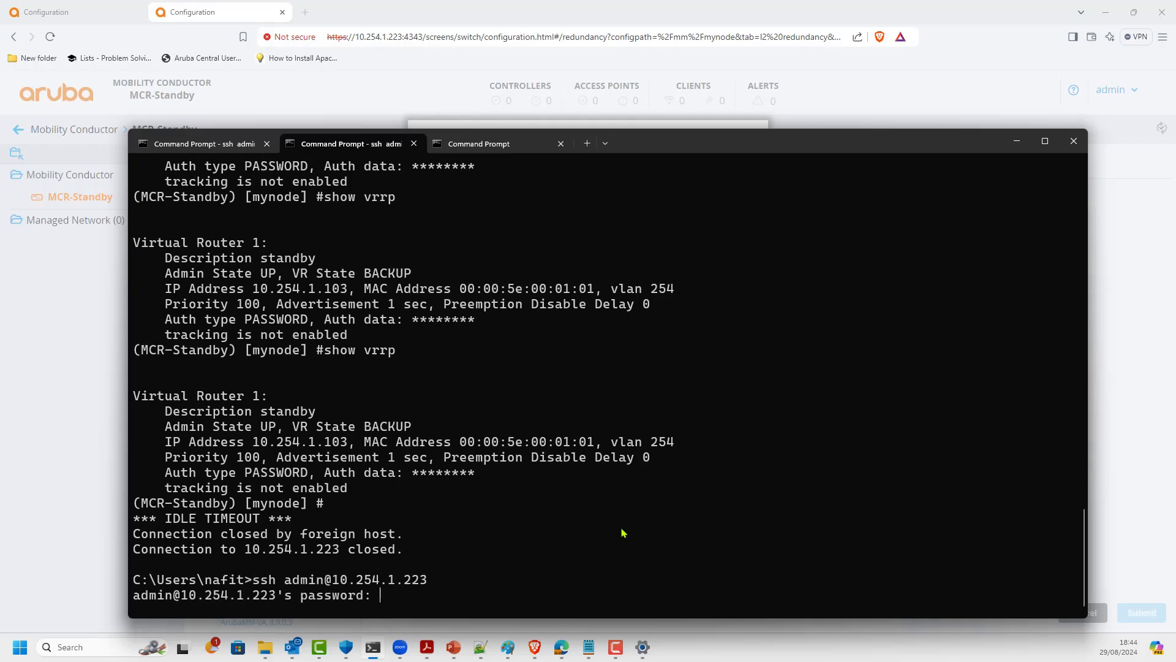
{"action": "key", "text": "Return"}
{"action": "type", "text": "show"}
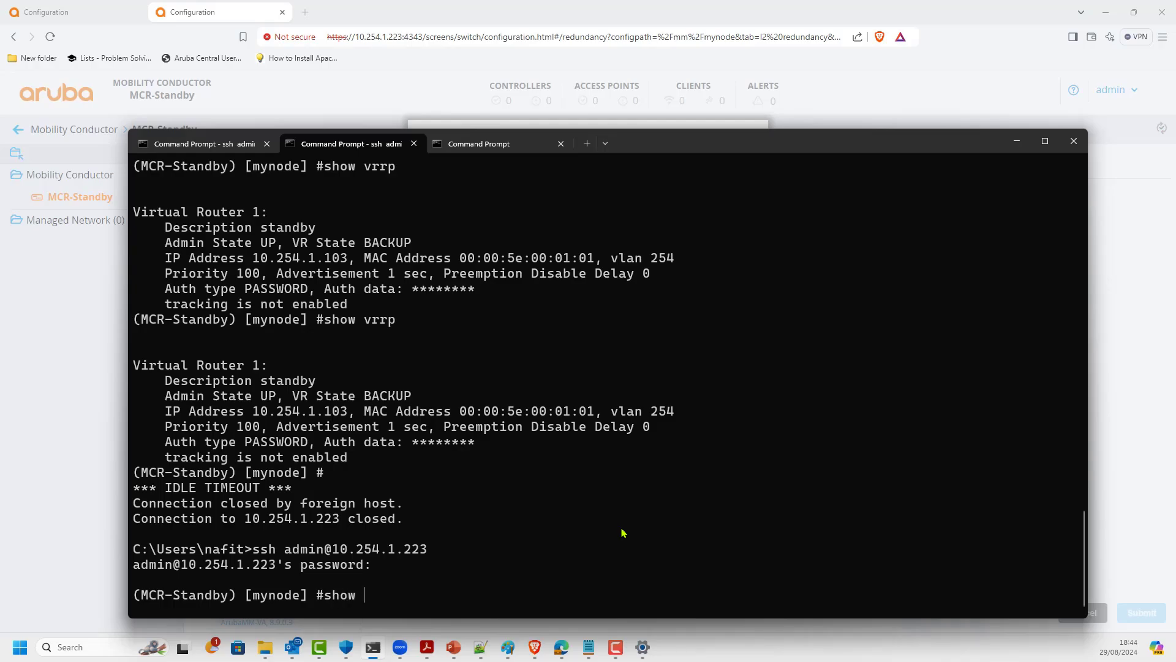
{"action": "type", "text": " l2"}
{"action": "key", "text": "Return"}
Run 'show conductor-redundancy' on the standby and confirm it reports BACKUP with peer 10.254.1.203
{"action": "key", "text": "Up"}
{"action": "key", "text": "BackSpace"}
{"action": "key", "text": "BackSpace"}
{"action": "key", "text": "BackSpace"}
{"action": "key", "text": "BackSpace"}
{"action": "key", "text": "BackSpace"}
{"action": "key", "text": "BackSpace"}
{"action": "key", "text": "BackSpace"}
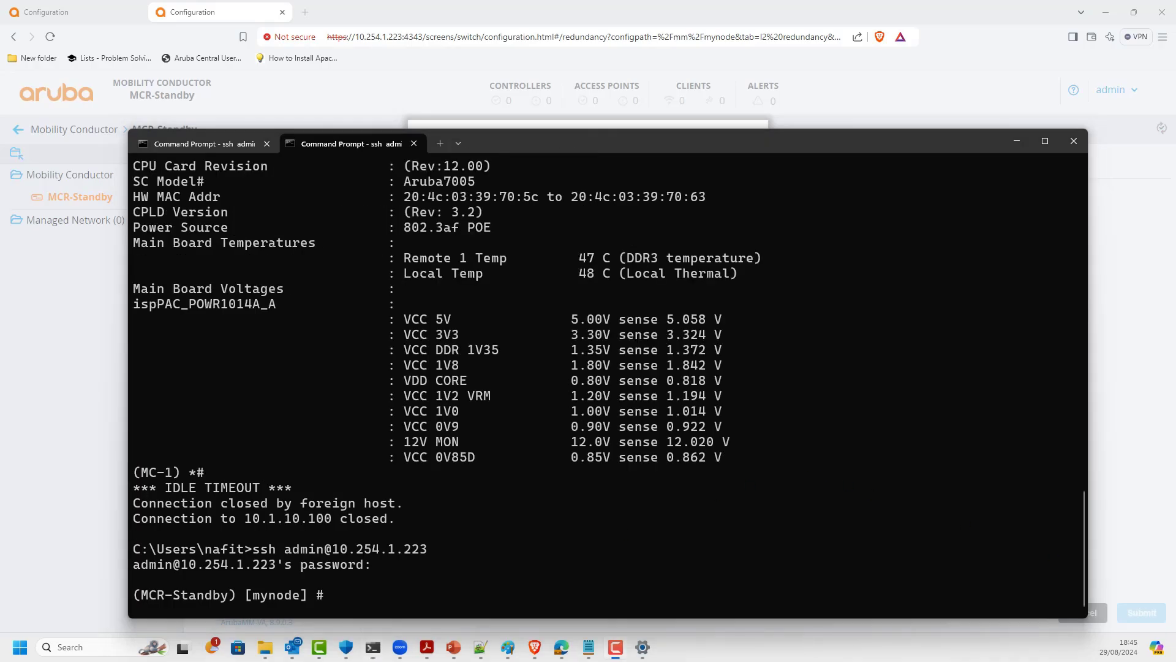
{"action": "type", "text": "show cond"}
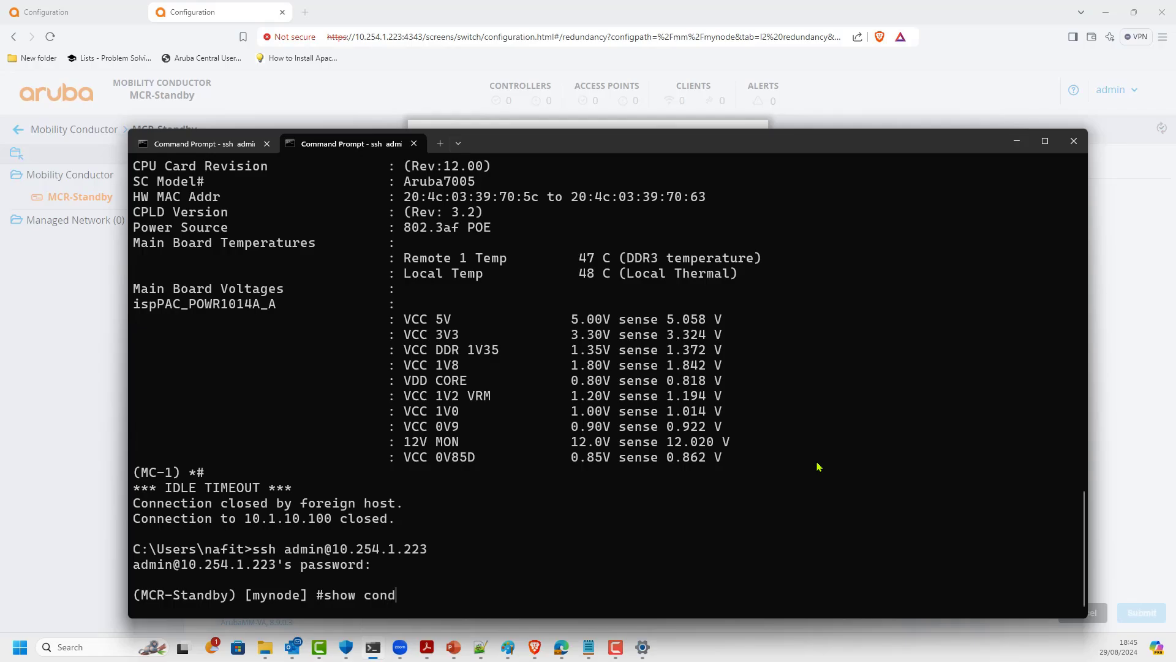
{"action": "key", "text": "Tab"}
{"action": "type", "text": "re"}
{"action": "key", "text": "Tab"}
{"action": "key", "text": "Return"}
{"action": "left_click_drag", "start_coordinate": [428, 554], "coordinate": [370, 560]}
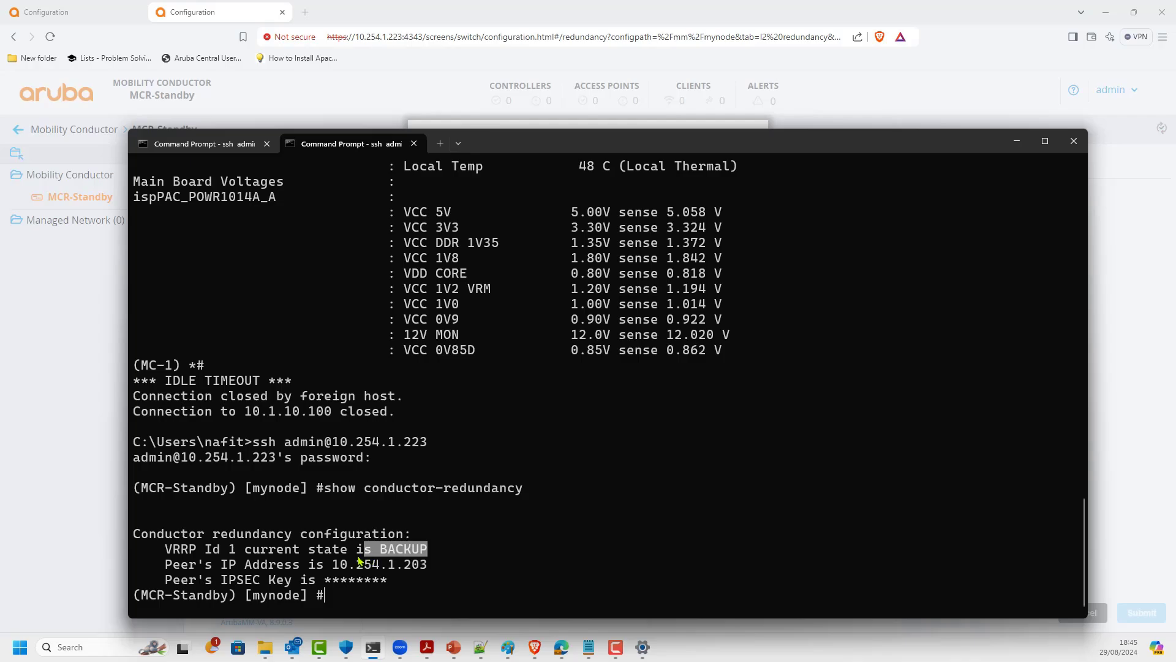
{"action": "left_click", "coordinate": [208, 144]}
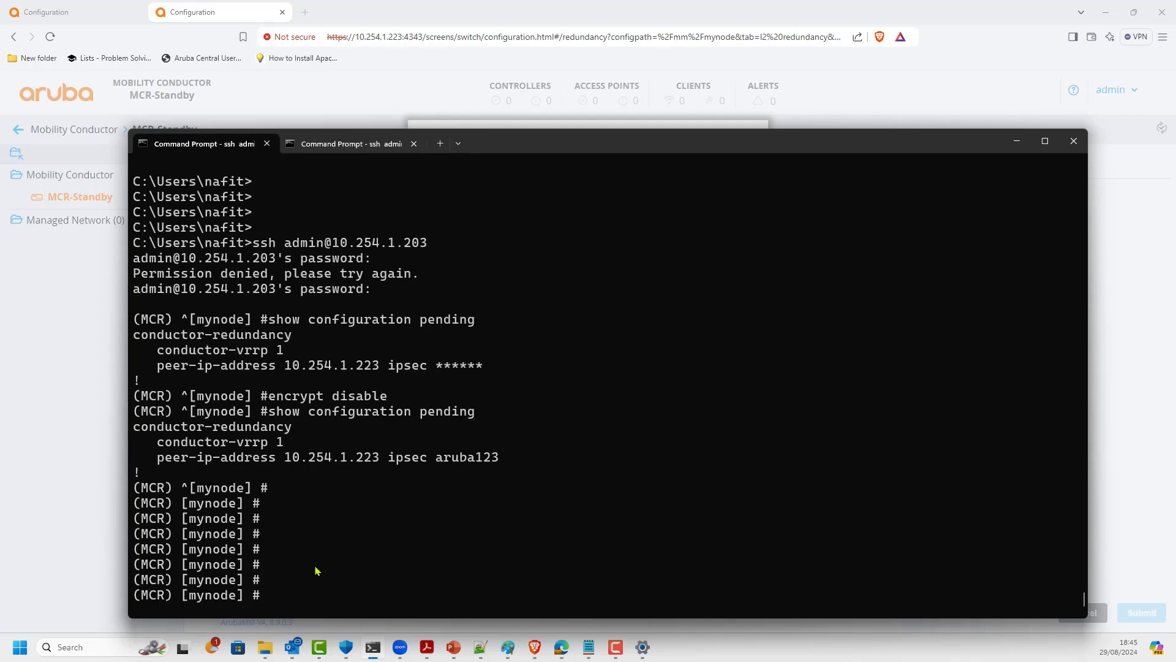
Run 'show conductor-redundancy' and 'show master-redundancy' on MCR, confirming MASTER with peer 10.254.1.223
{"action": "type", "text": "show conductor-redundancy"}
{"action": "key", "text": "Return"}
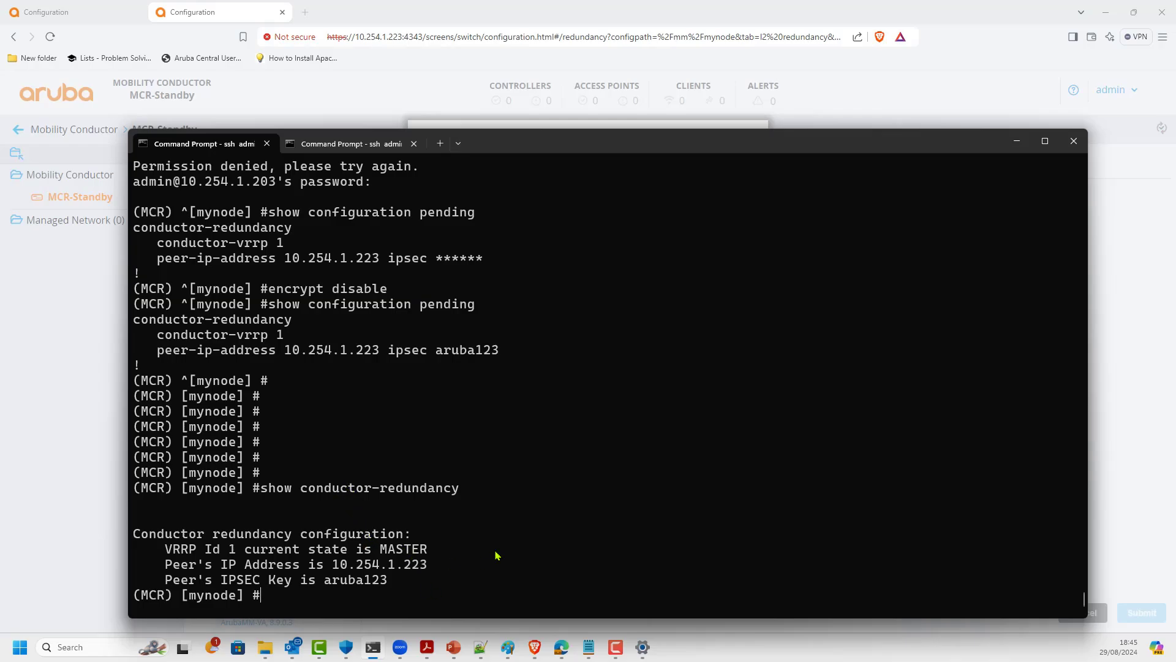
{"action": "type", "text": "show master-reduc"}
{"action": "key", "text": "BackSpace"}
{"action": "type", "text": "n"}
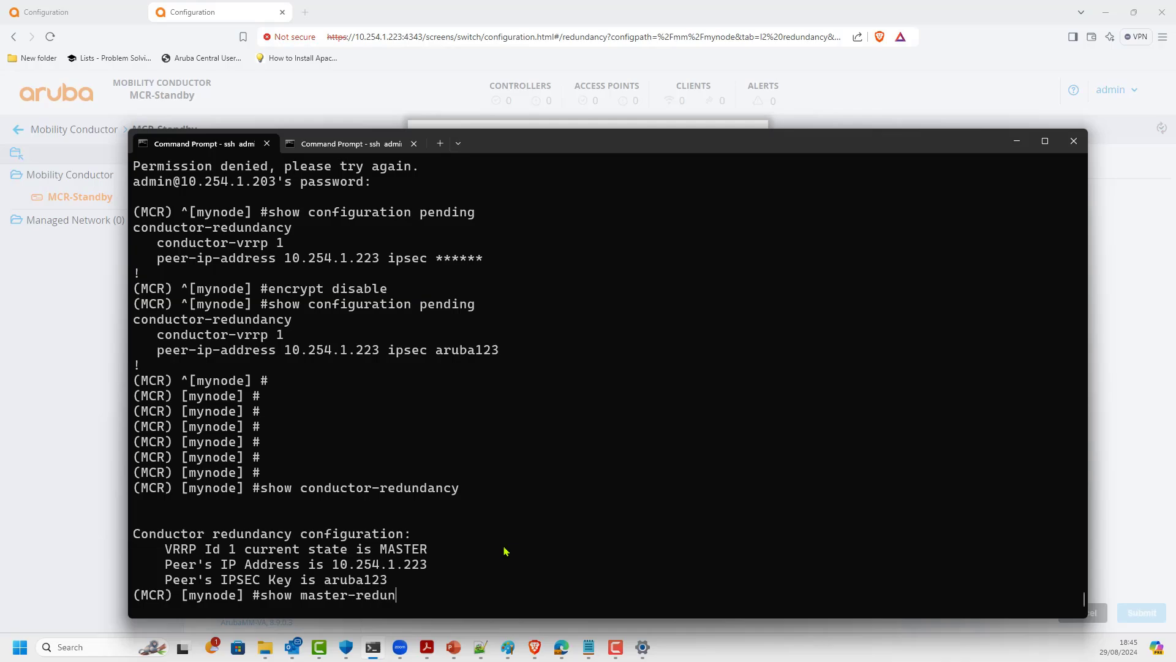
{"action": "type", "text": "dancy"}
{"action": "key", "text": "Return"}
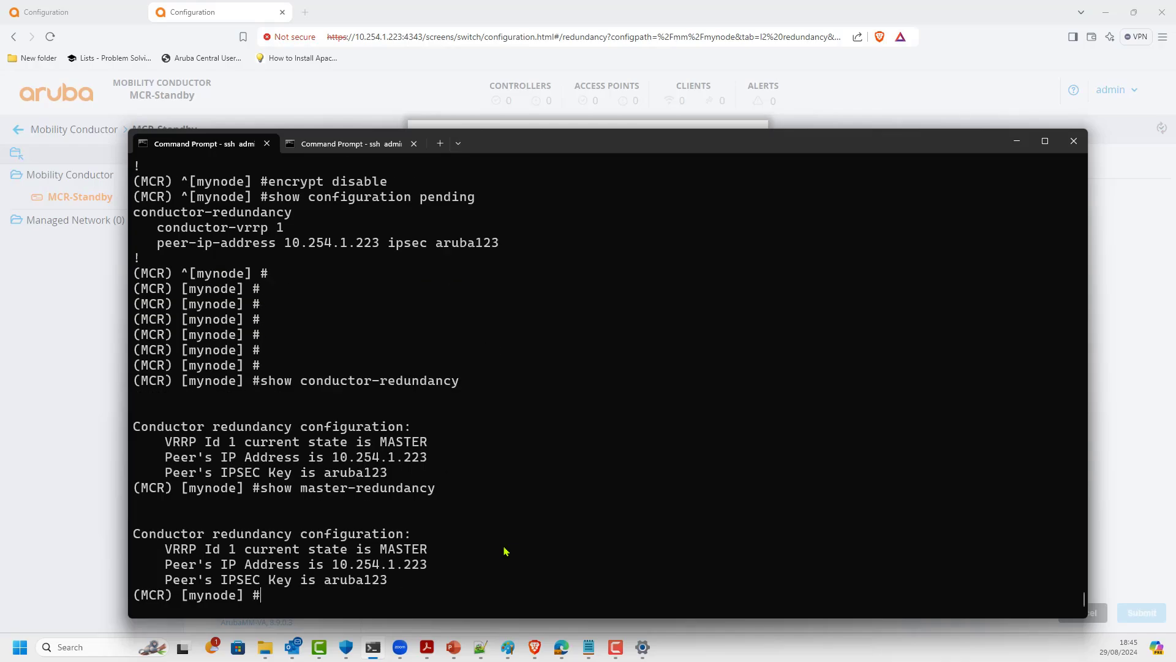
Check the 'show ma?' command help, then clear the half-typed line
{"action": "type", "text": "show"}
{"action": "type", "text": "ma?"}
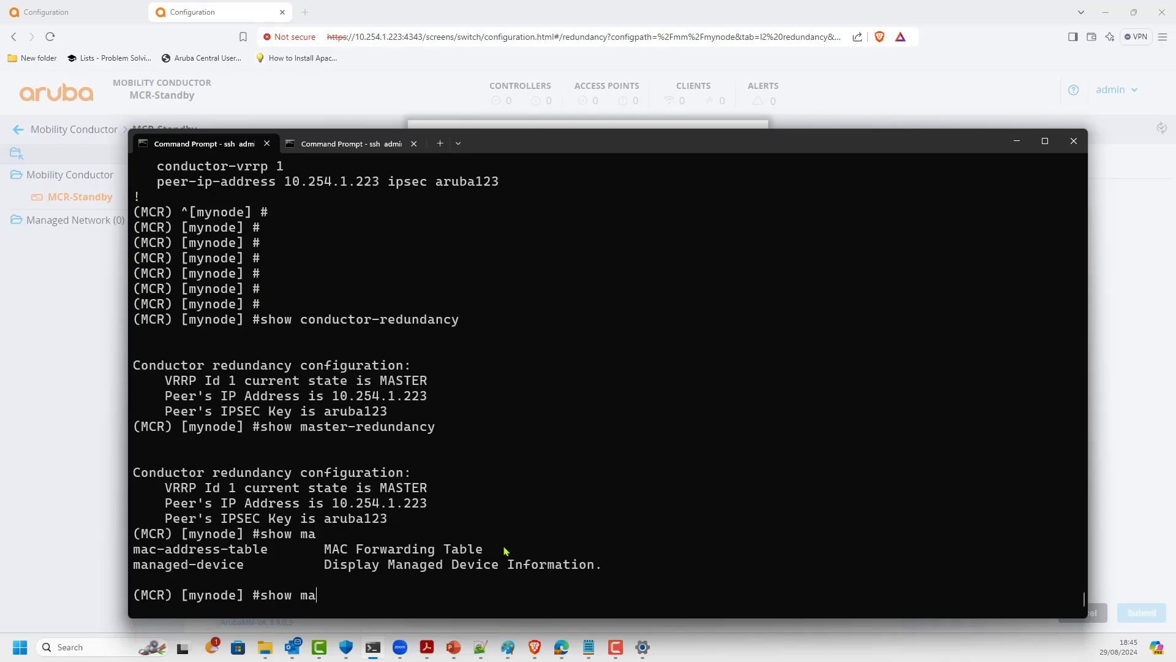
{"action": "key", "text": "BackSpace"}
{"action": "key", "text": "BackSpace"}
{"action": "key", "text": "BackSpace"}
{"action": "key", "text": "BackSpace"}
{"action": "key", "text": "BackSpace"}
{"action": "key", "text": "BackSpace"}
{"action": "key", "text": "BackSpace"}
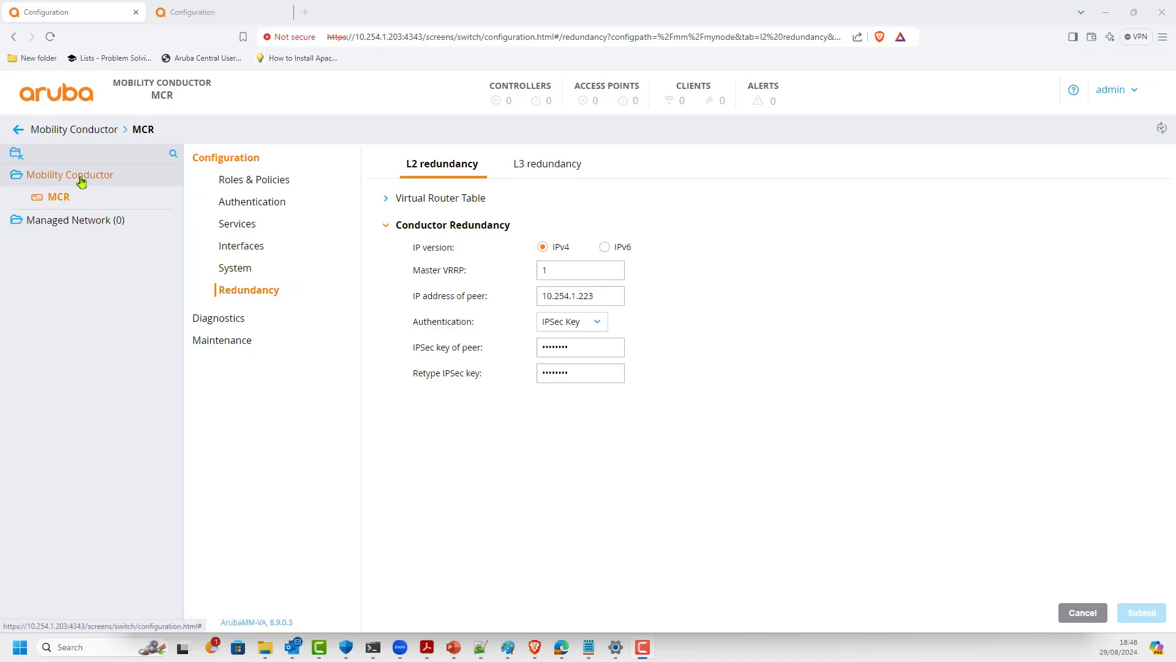
At Mobility Conductor level, enable database synchronization with a 20-minute sync period and submit
{"action": "left_click", "coordinate": [83, 178]}
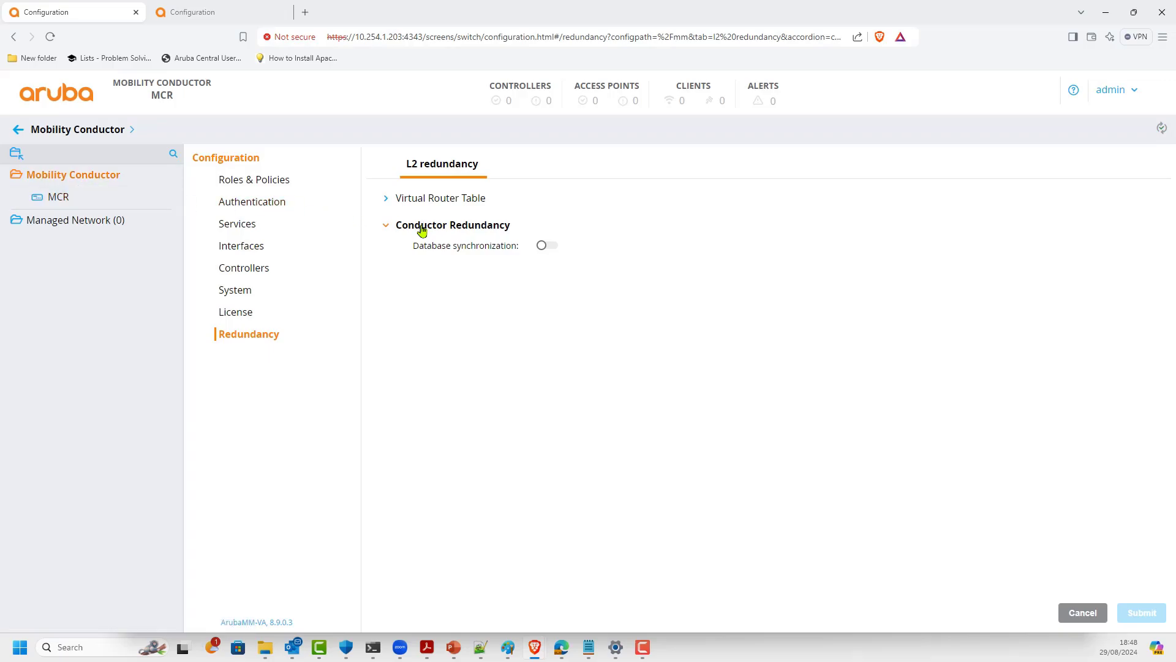
{"action": "left_click", "coordinate": [548, 246]}
{"action": "left_click", "coordinate": [578, 272]}
{"action": "type", "text": "20"}
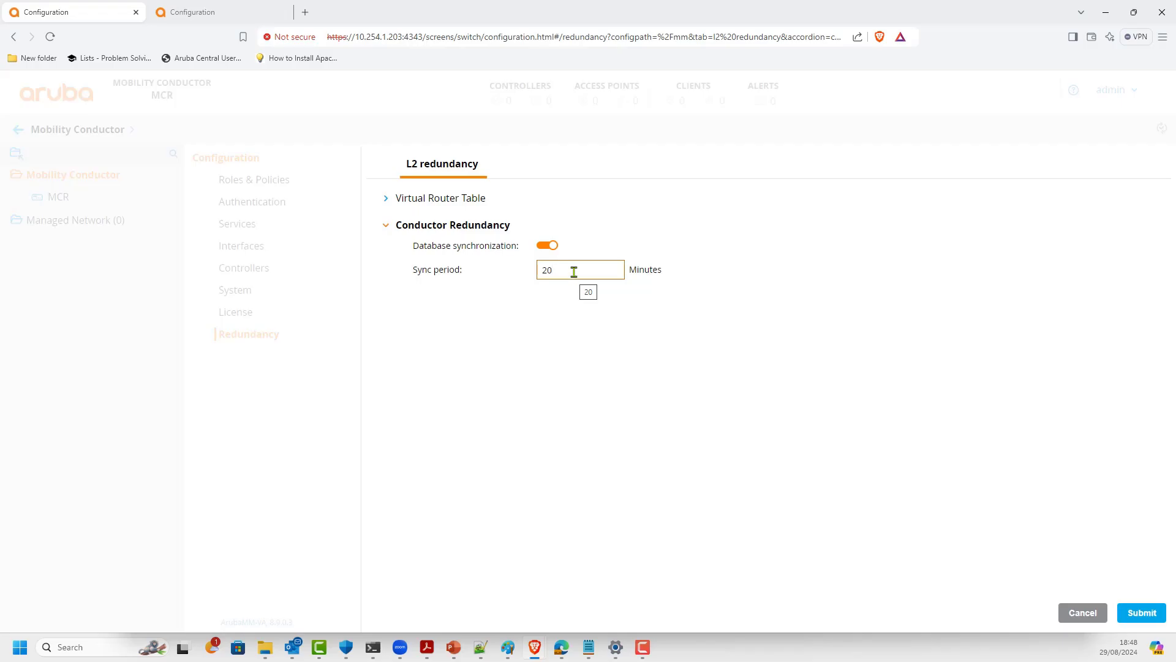
{"action": "left_click", "coordinate": [1152, 613]}
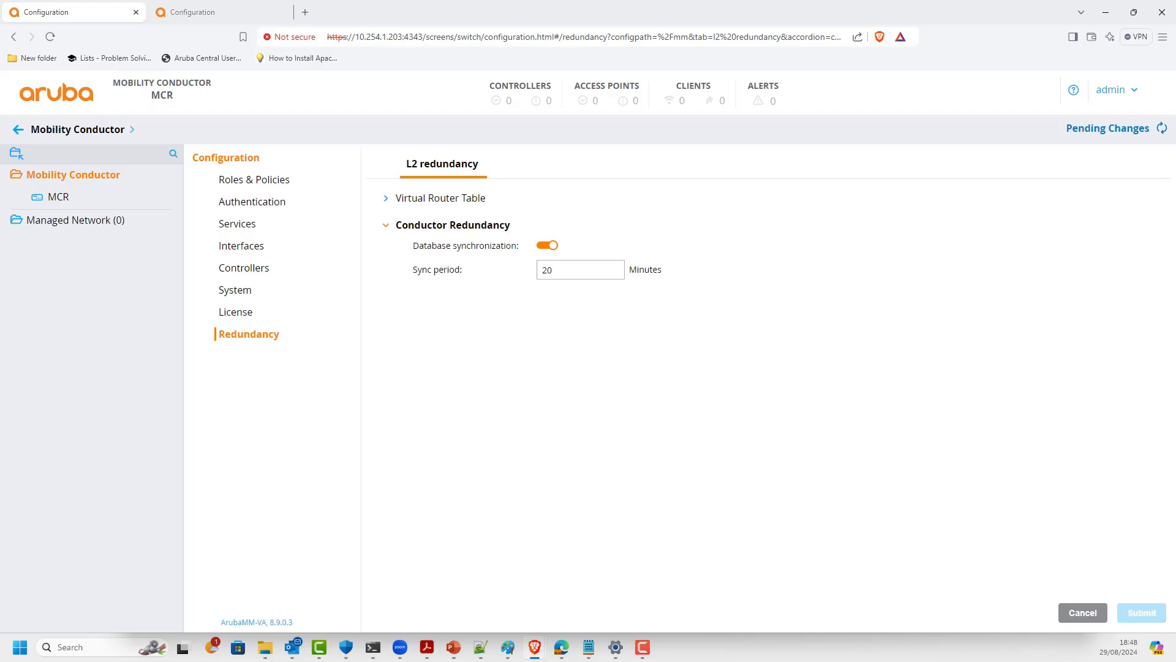
{"action": "key", "text": "alt+Tab"}
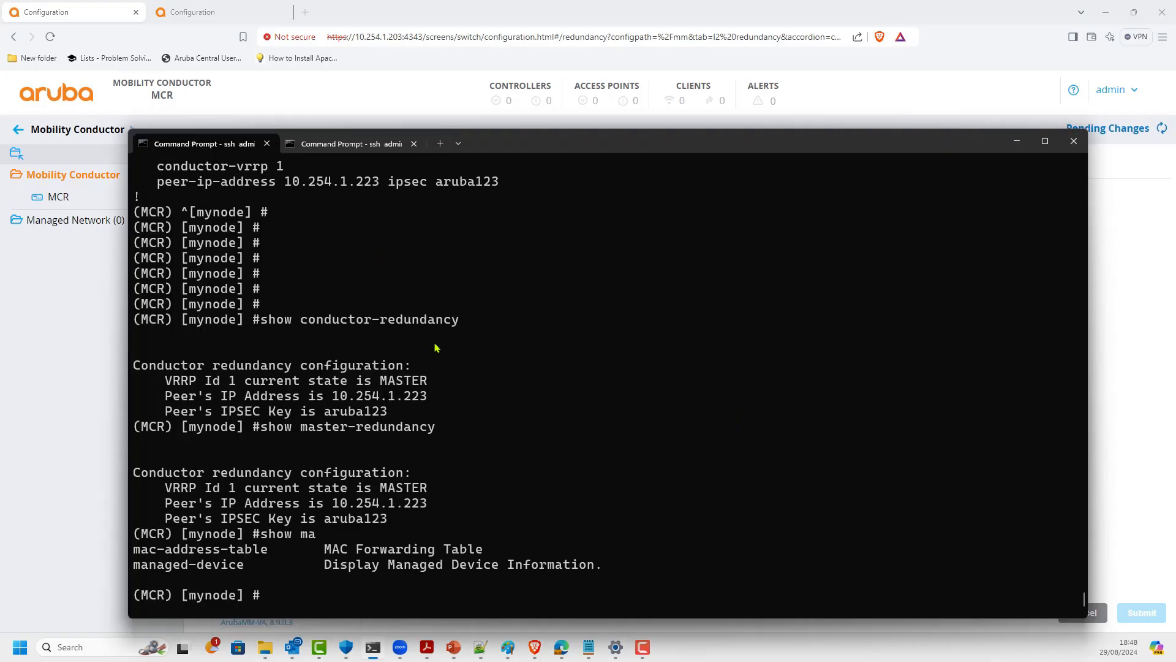
Run 'show configuration pending' at the root, then again under 'cd mm'
{"action": "key", "text": "Return"}
{"action": "key", "text": "Escape"}
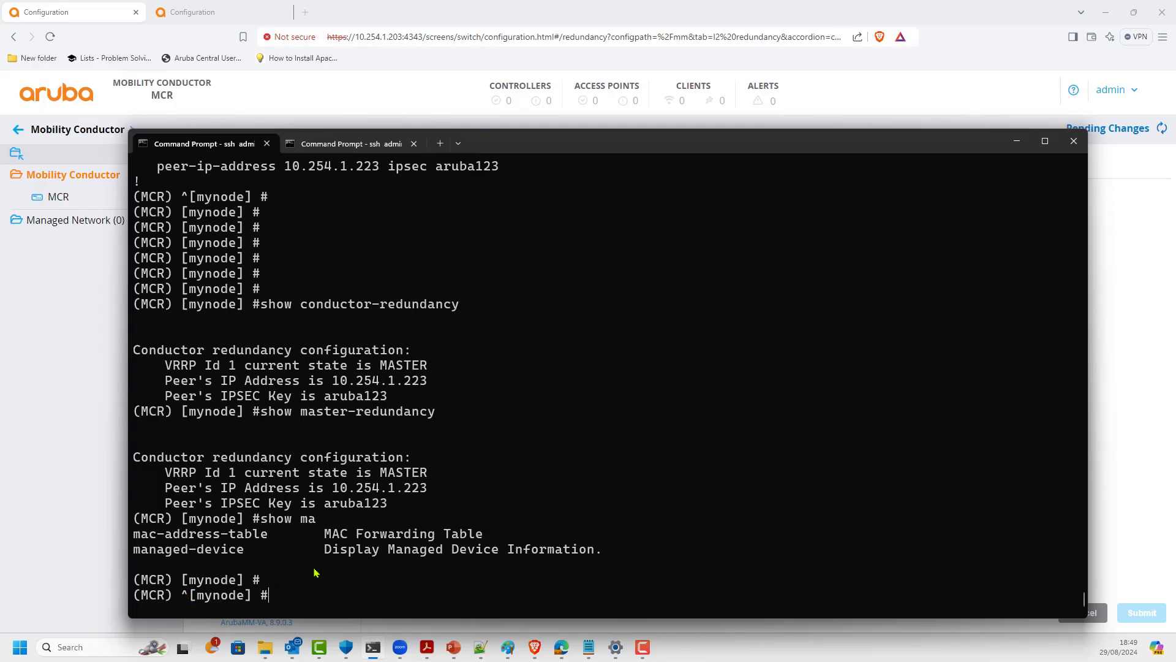
{"action": "type", "text": "show configuration "}
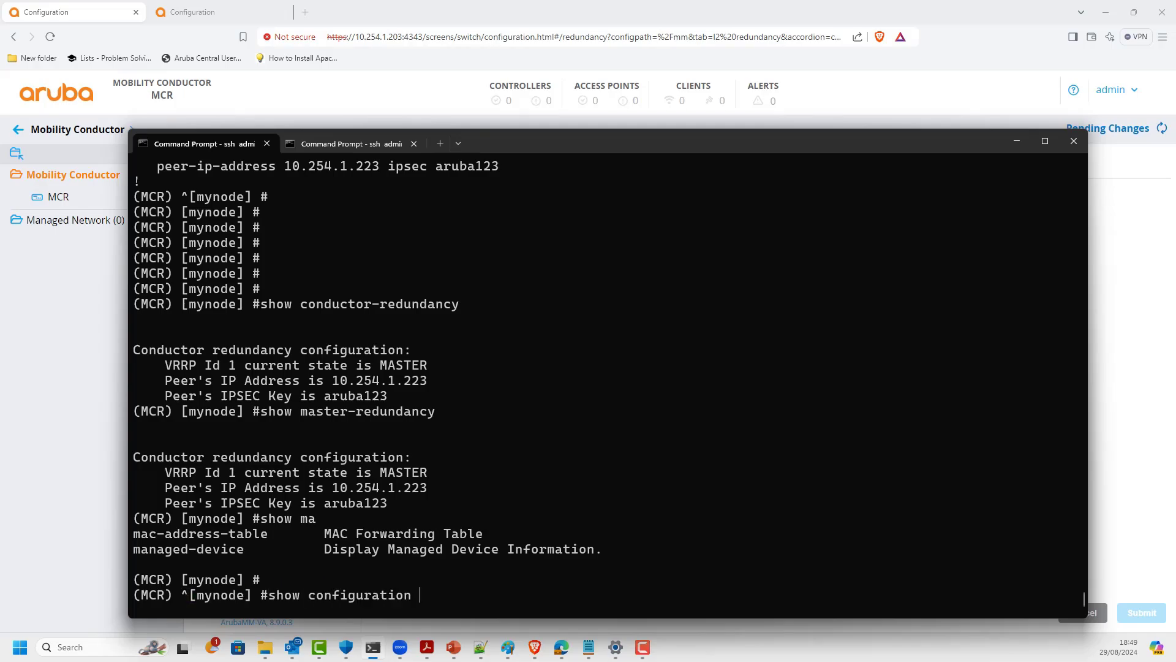
{"action": "type", "text": "pending"}
{"action": "key", "text": "Return"}
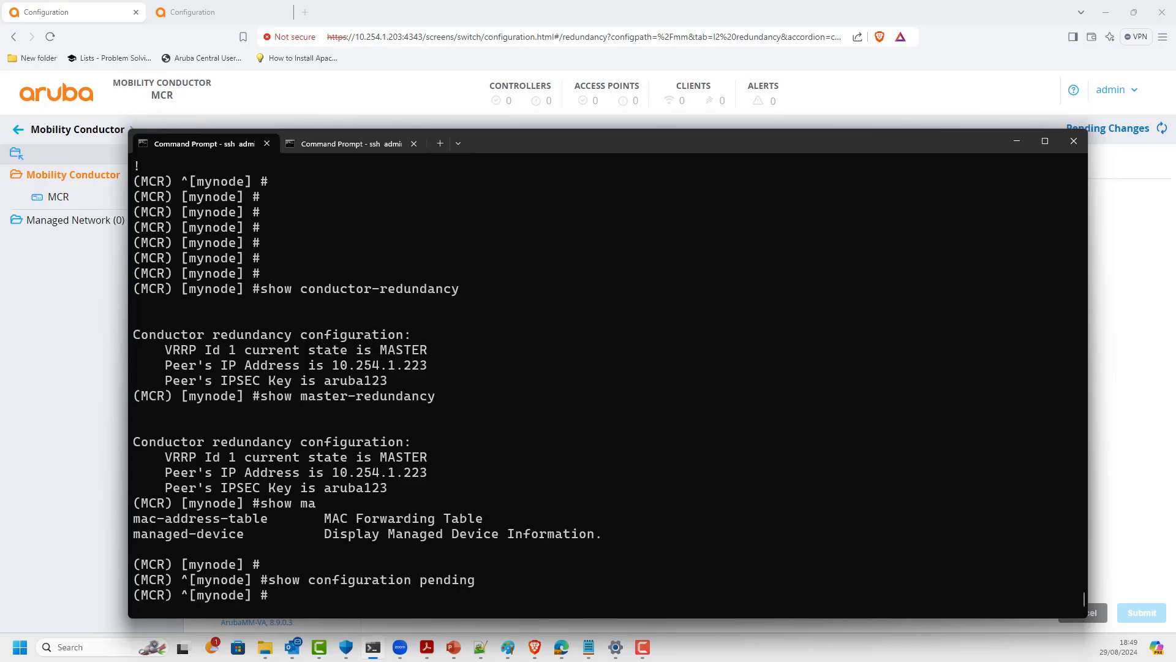
{"action": "type", "text": "cd mm"}
{"action": "key", "text": "Return"}
{"action": "key", "text": "Up"}
{"action": "key", "text": "Up"}
{"action": "key", "text": "Return"}
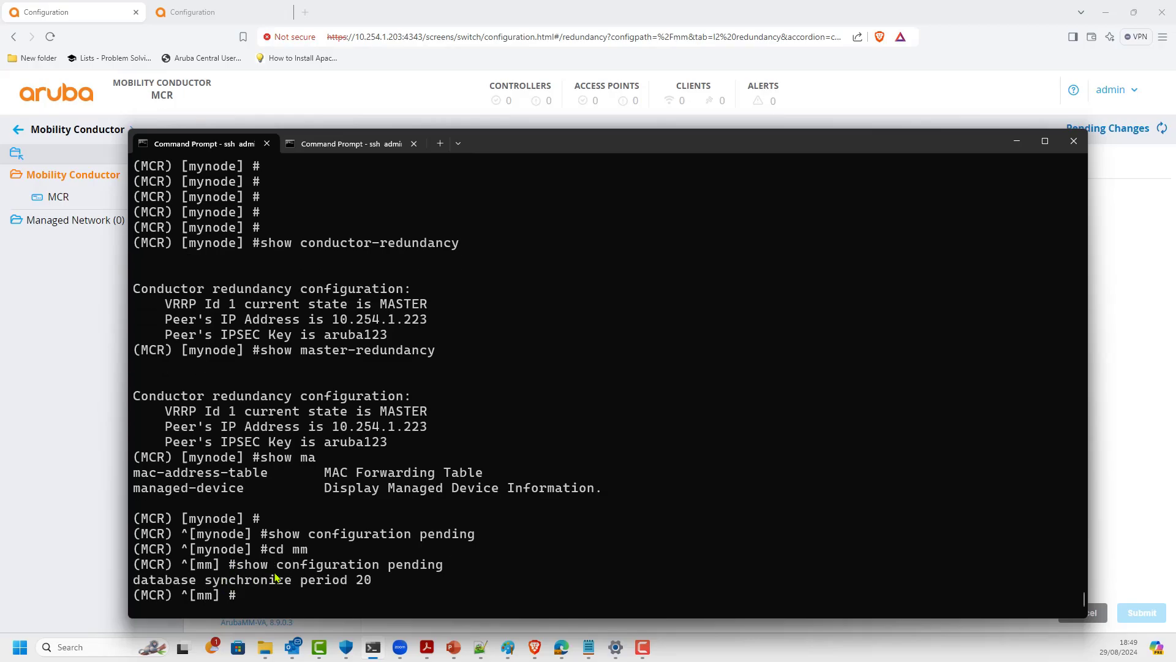
Copy the database synchronize period 20 line and save the configuration with 'write me'
{"action": "mouse_move", "coordinate": [389, 568]}
{"action": "left_mouse_down"}
{"action": "mouse_move", "coordinate": [367, 582]}
{"action": "mouse_move", "coordinate": [224, 580]}
{"action": "mouse_move", "coordinate": [385, 585]}
{"action": "left_mouse_up"}
{"action": "right_click", "coordinate": [370, 596]}
{"action": "type", "text": "write me"}
{"action": "key", "text": "Return"}
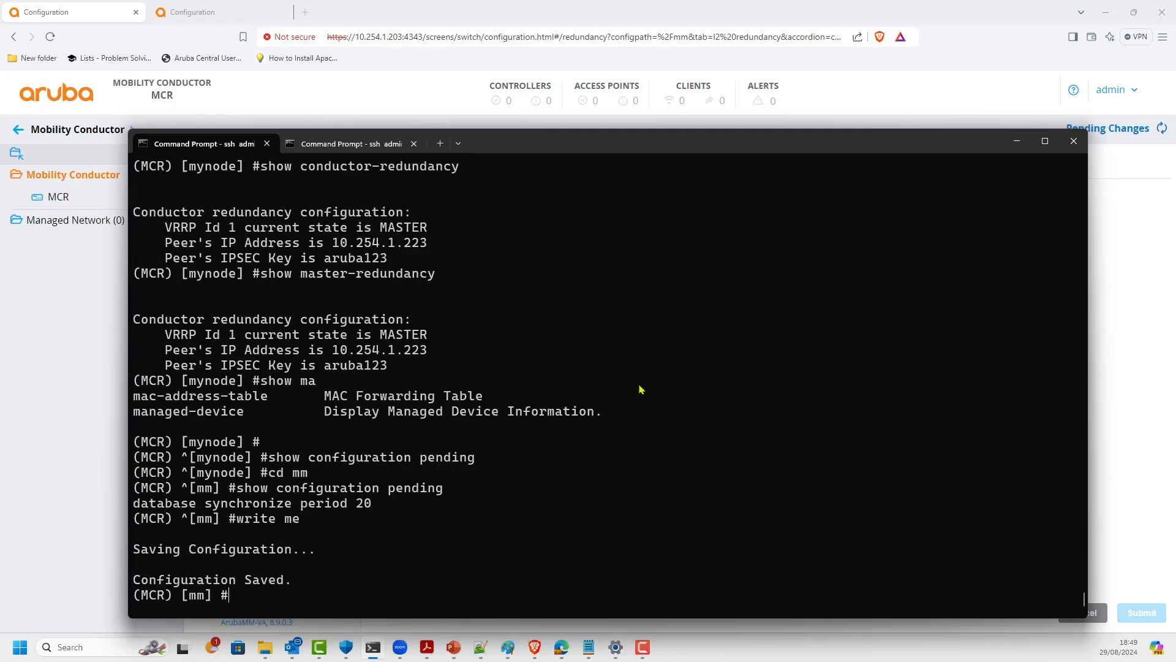
{"action": "left_click", "coordinate": [1127, 249]}
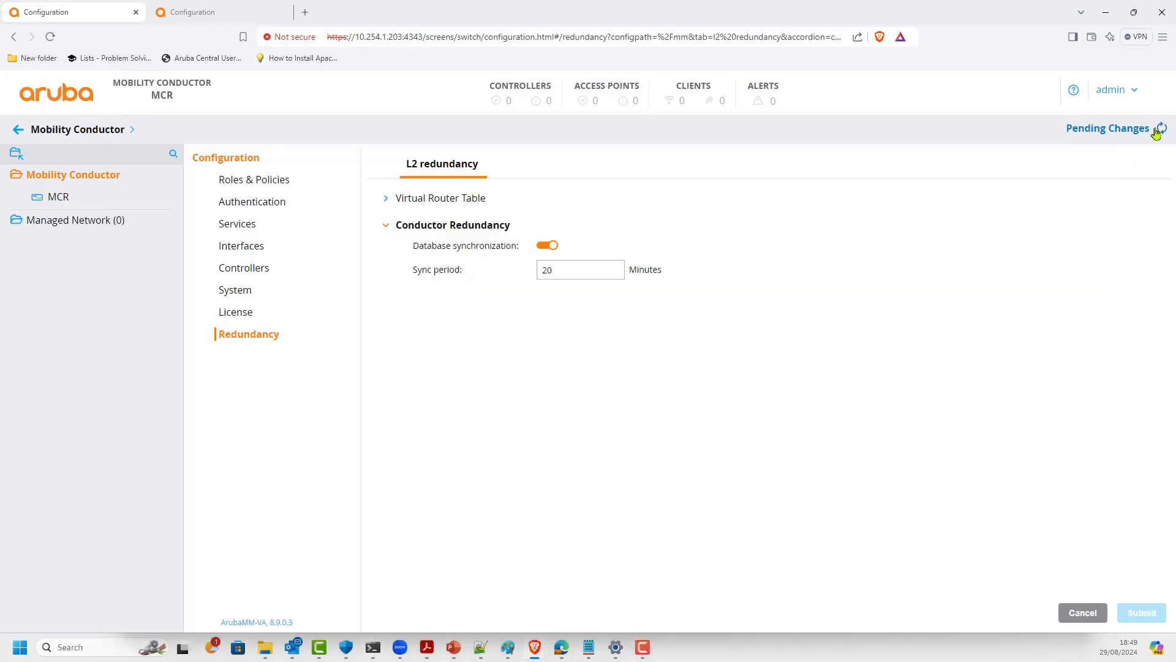
Review the Configuration Deployment Status from the Pending Changes icon and close it
{"action": "left_click", "coordinate": [1158, 130]}
{"action": "left_click", "coordinate": [744, 338]}
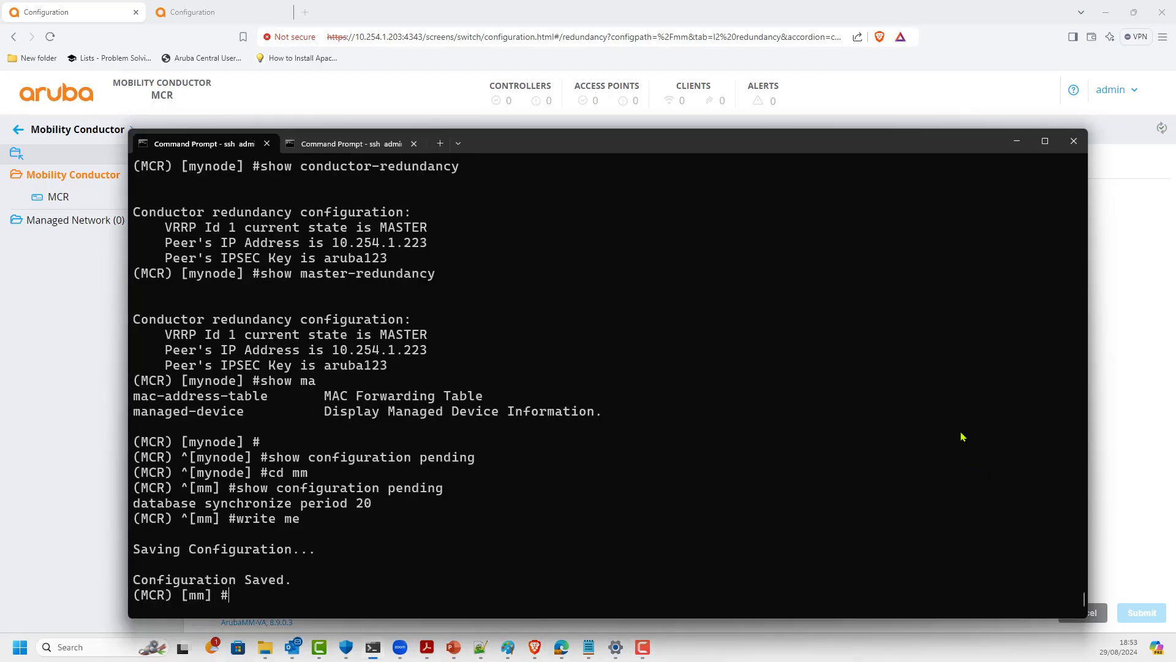
Run 'show switches' and mark MCR as conductor, MCR-Standby as standby, both UPDATE SUCCESSFUL
{"action": "type", "text": "show switche"}
{"action": "key", "text": "Return"}
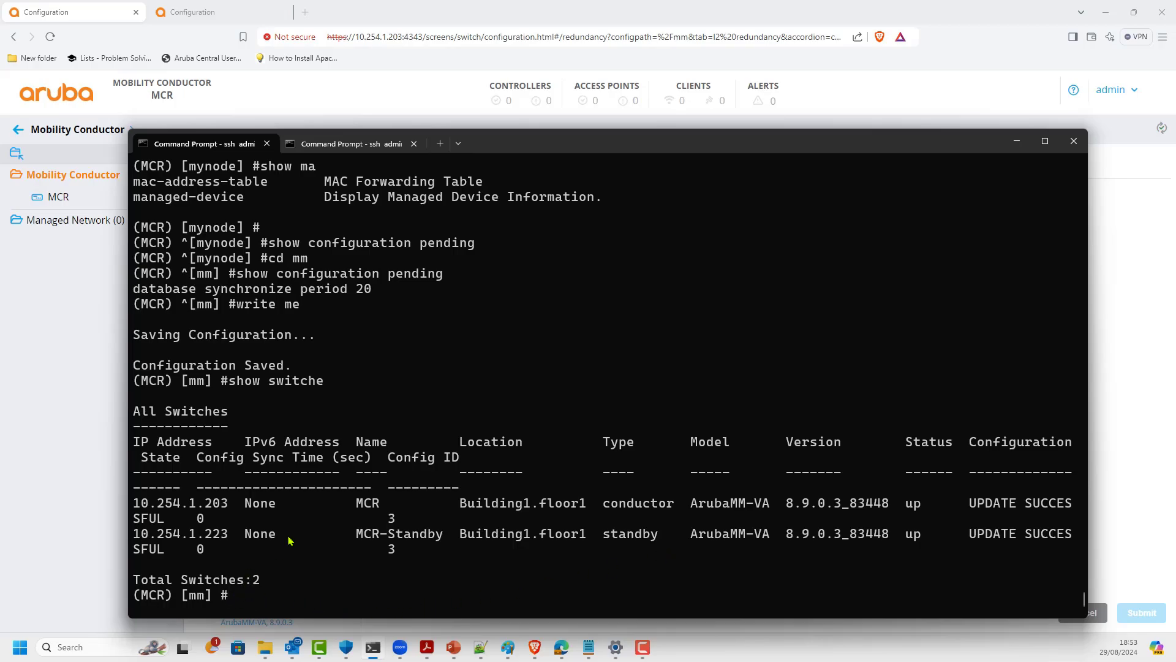
{"action": "left_click_drag", "start_coordinate": [355, 503], "coordinate": [376, 504]}
{"action": "right_click", "coordinate": [539, 586]}
{"action": "type", "text": "show crypto ipsec sa"}
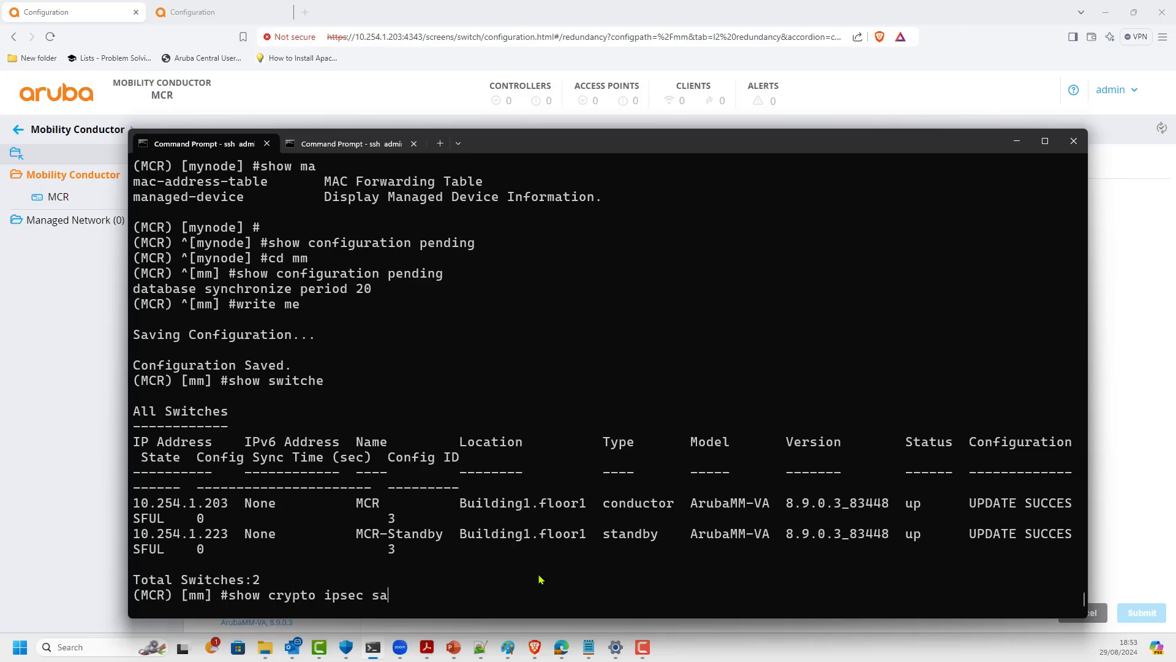
Show the conductor's IPsec SA, marking peers 10.254.1.203 and 10.254.1.223 and SPI b3b9cd00
{"action": "key", "text": "Return"}
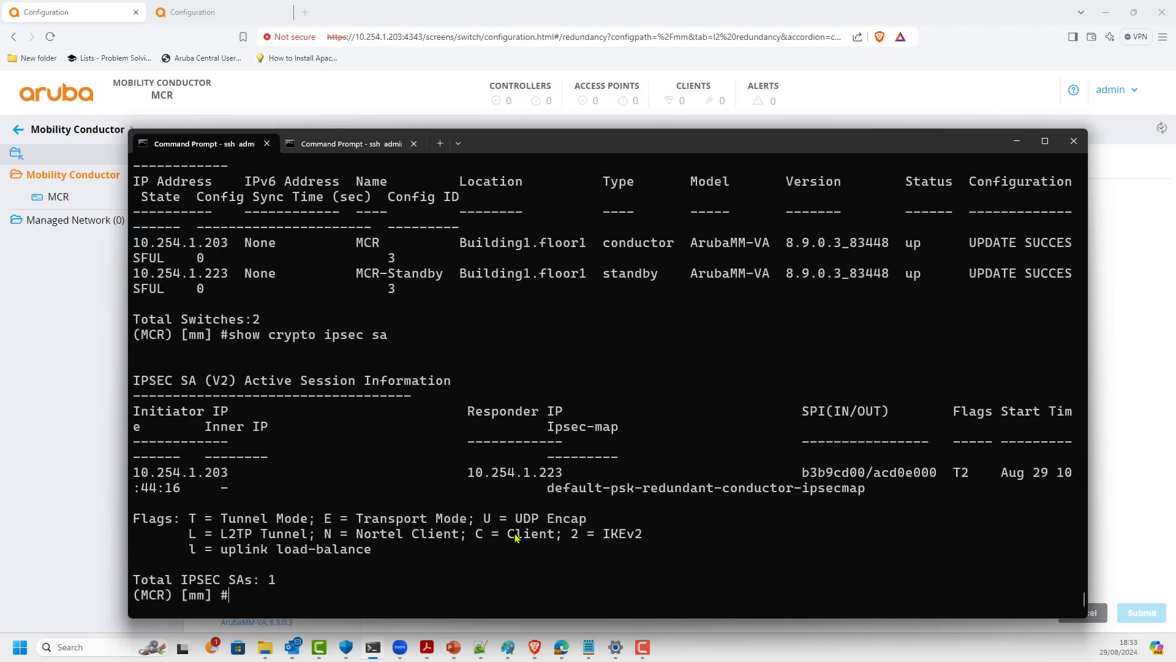
{"action": "left_click_drag", "start_coordinate": [228, 475], "coordinate": [135, 476]}
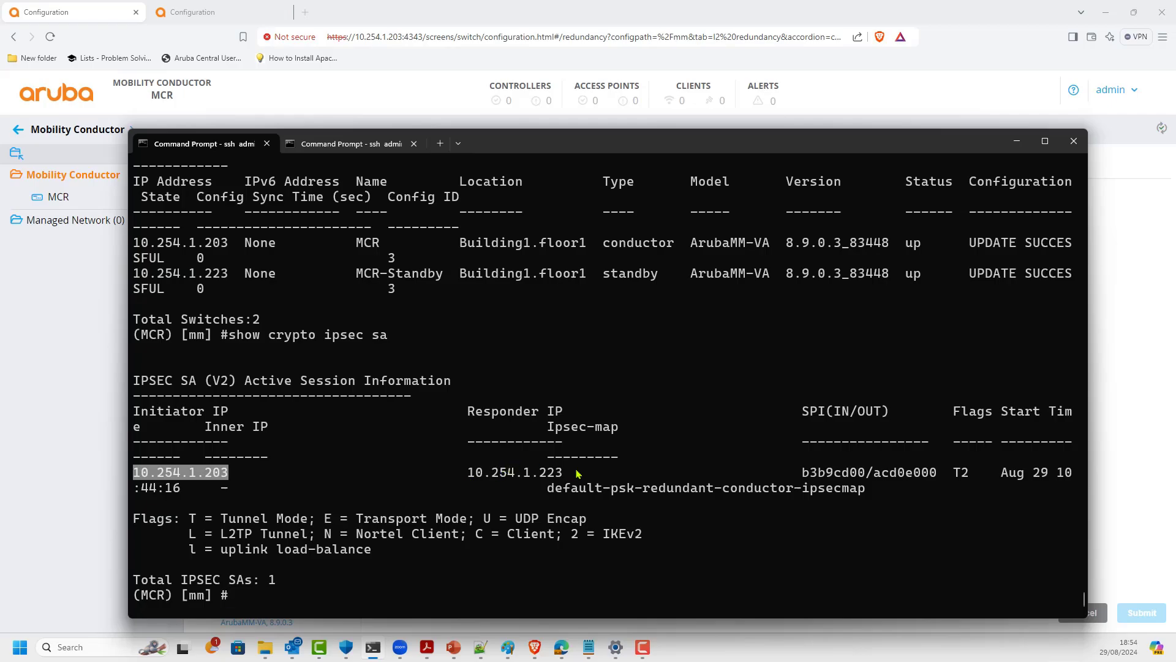
{"action": "left_click_drag", "start_coordinate": [567, 475], "coordinate": [460, 476]}
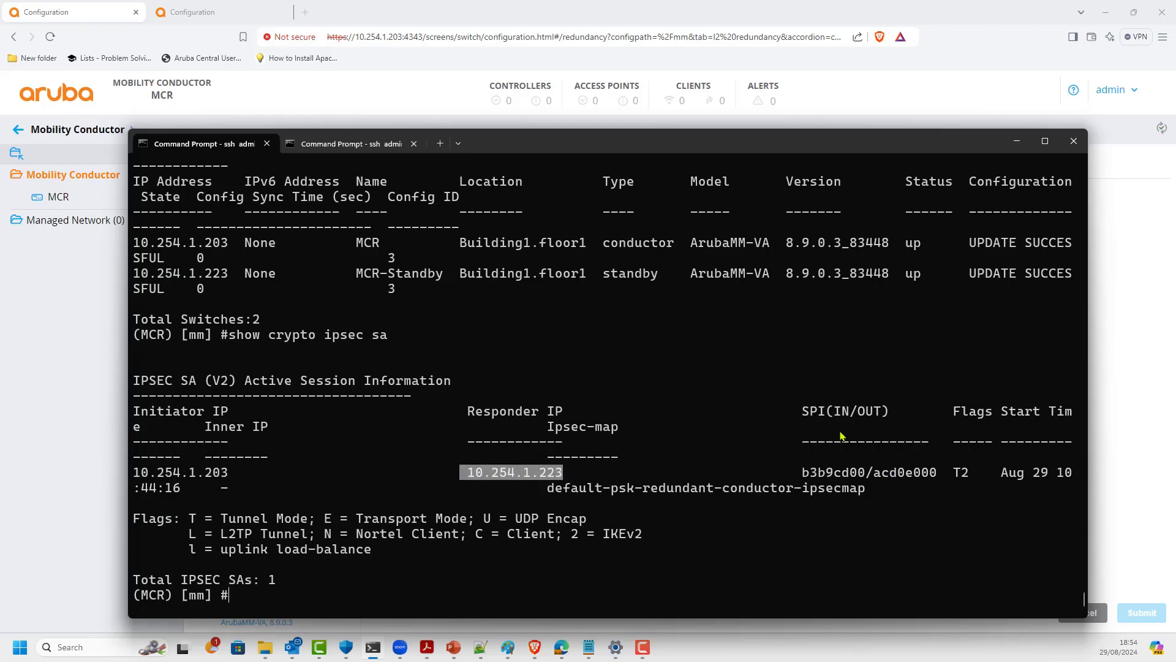
{"action": "left_click_drag", "start_coordinate": [803, 476], "coordinate": [932, 477]}
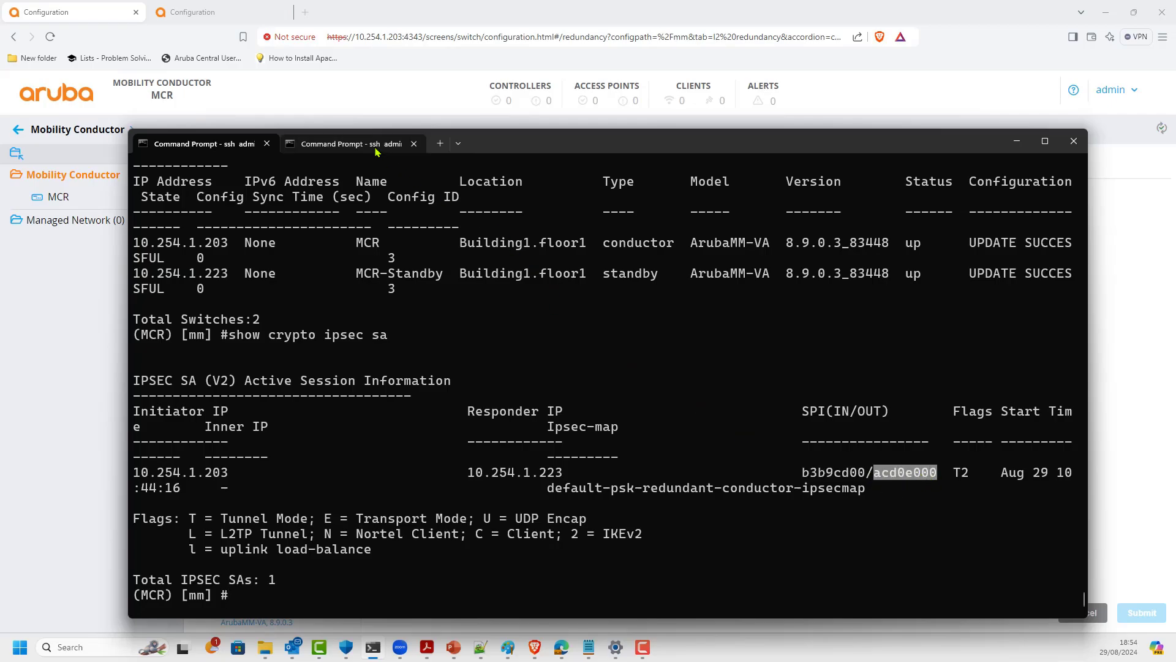
Run 'show crypto ipsec sa' on the standby and mark its inbound SPI acd0e000
{"action": "left_click", "coordinate": [377, 151]}
{"action": "left_click", "coordinate": [657, 519]}
{"action": "type", "text": "show crypto ipsec s"}
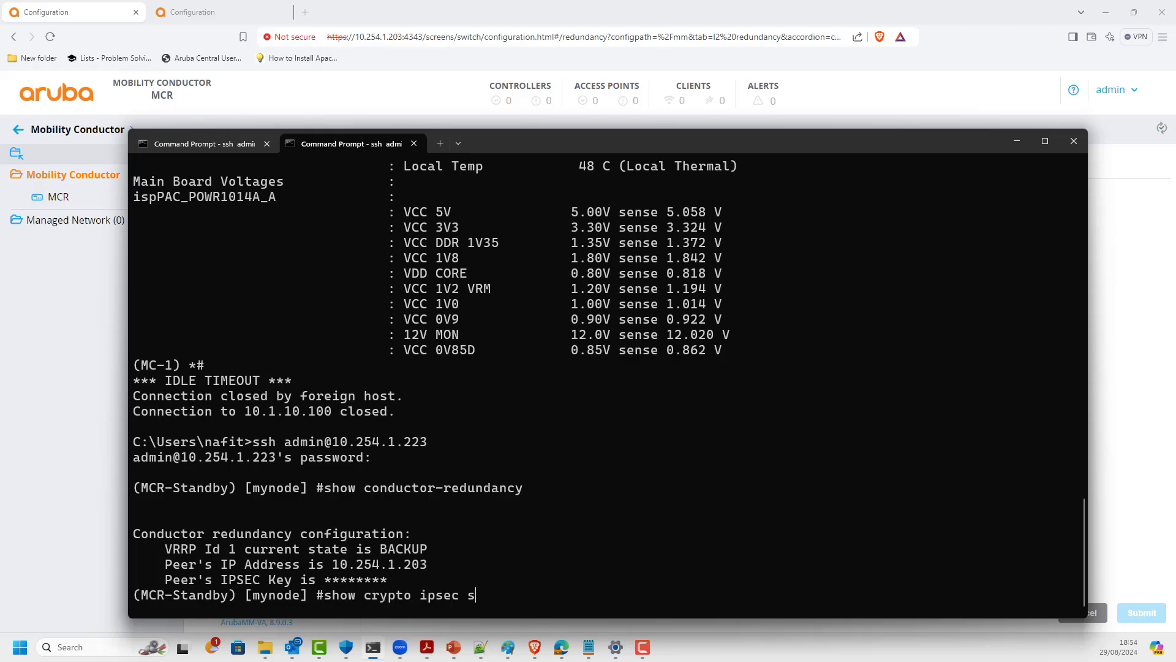
{"action": "type", "text": "a"}
{"action": "key", "text": "Return"}
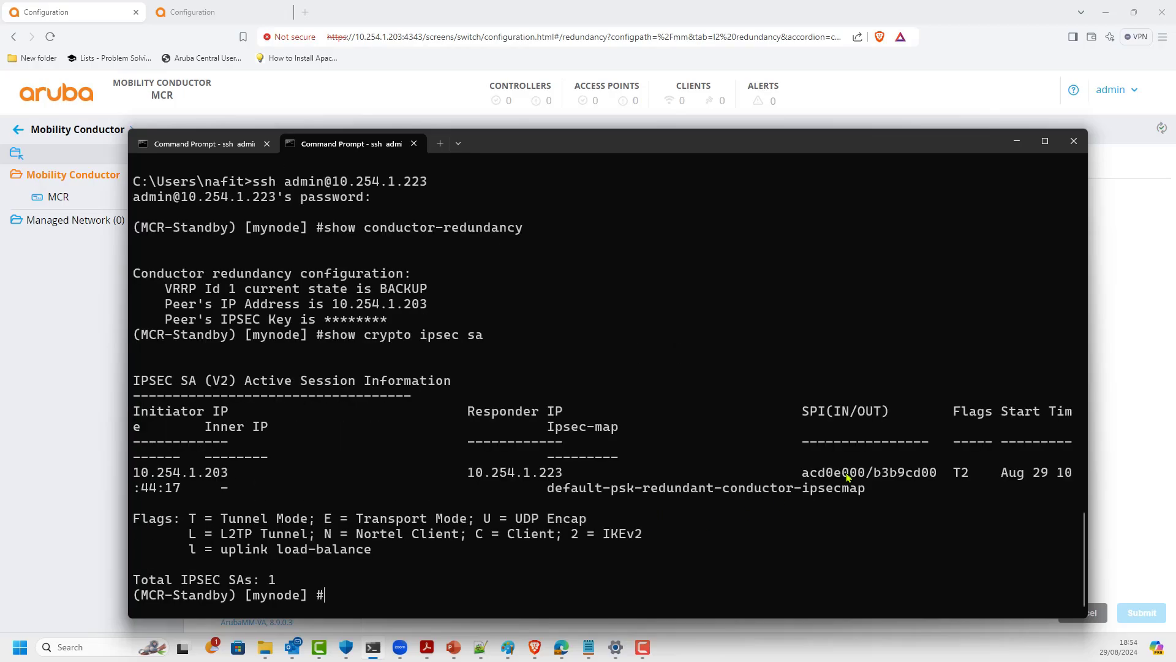
{"action": "left_click_drag", "start_coordinate": [865, 474], "coordinate": [804, 478]}
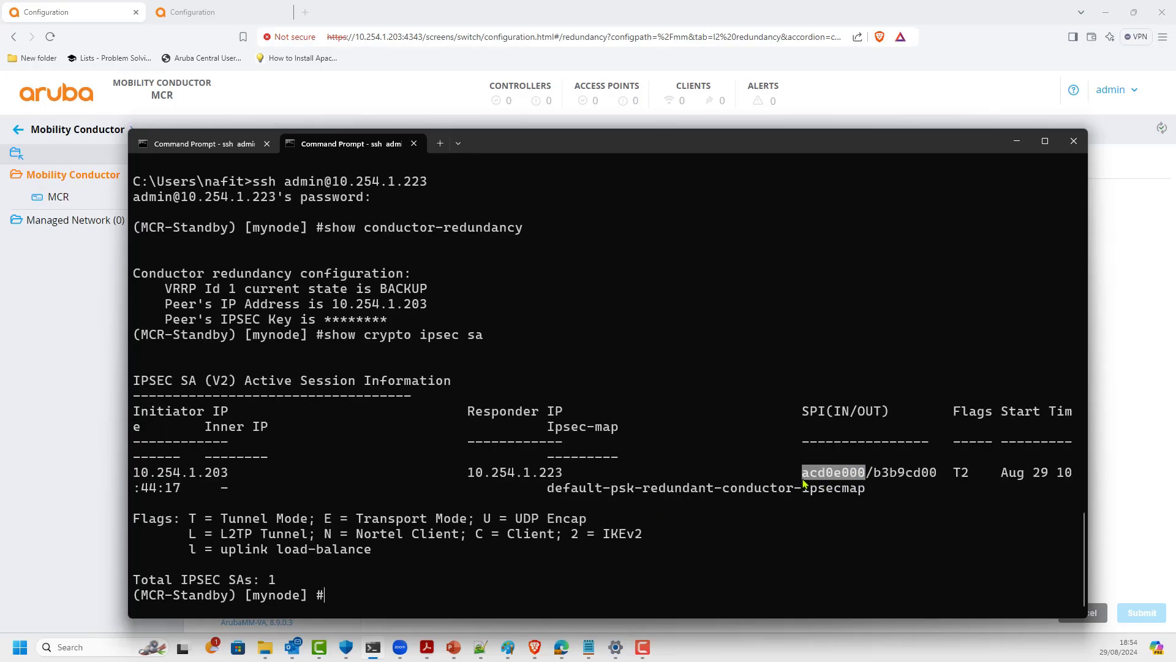
Compare SPIs: conductor inbound b3b9cd00 matches the standby's outbound b3b9cd00
{"action": "left_click", "coordinate": [233, 145]}
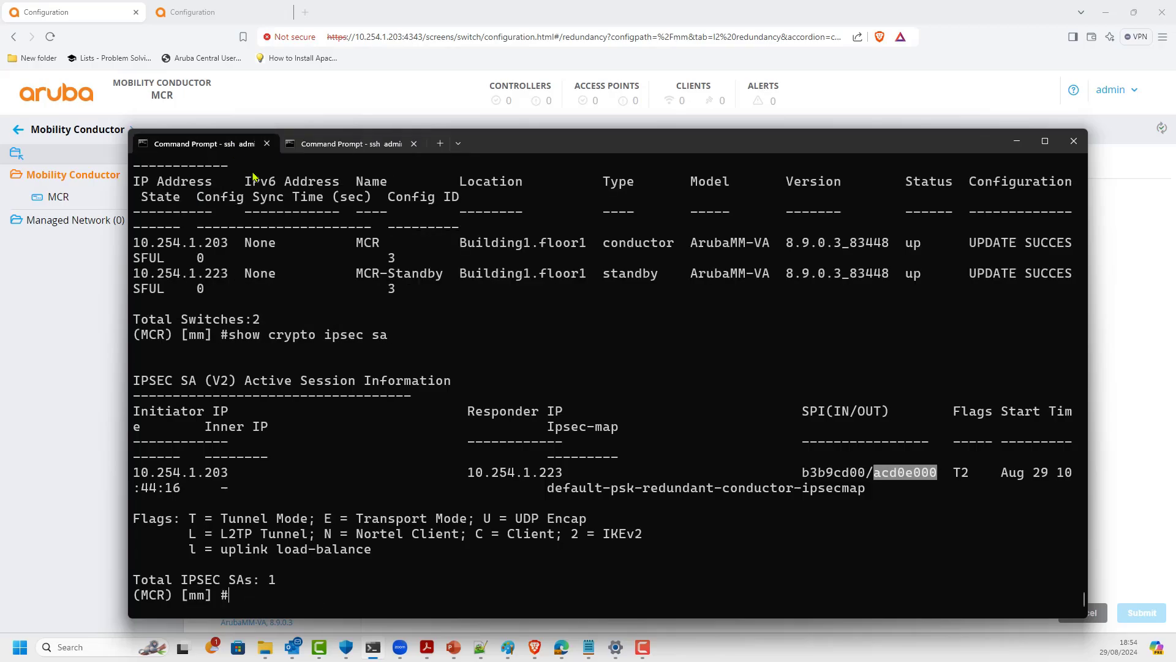
{"action": "left_click_drag", "start_coordinate": [866, 475], "coordinate": [803, 475]}
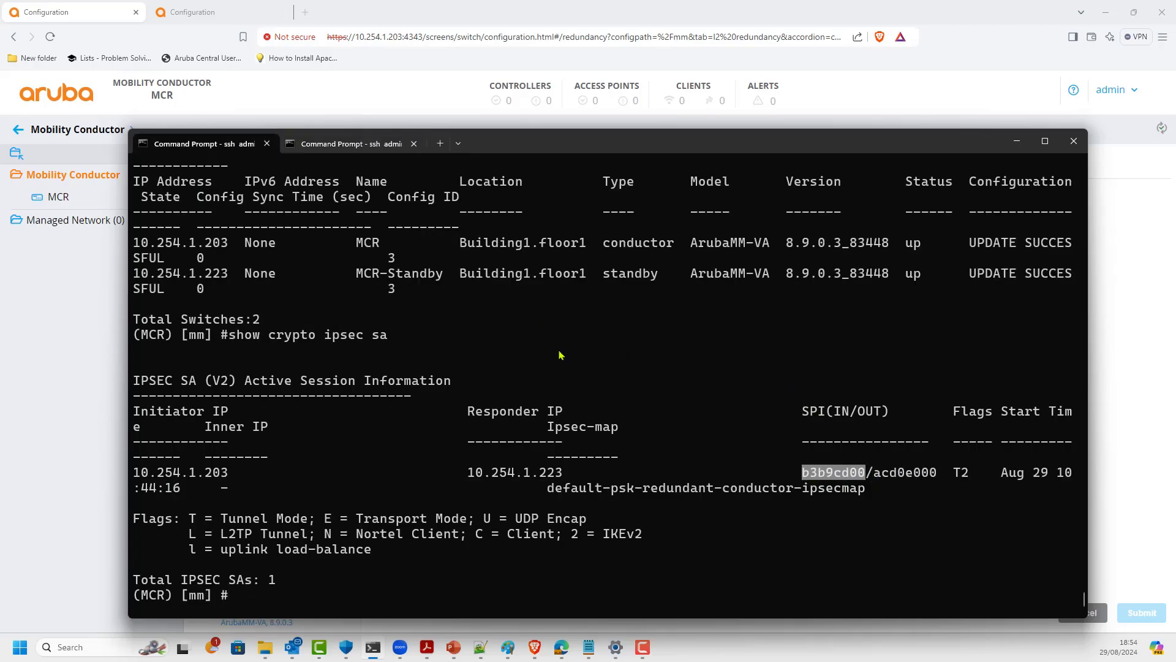
{"action": "left_click", "coordinate": [346, 144]}
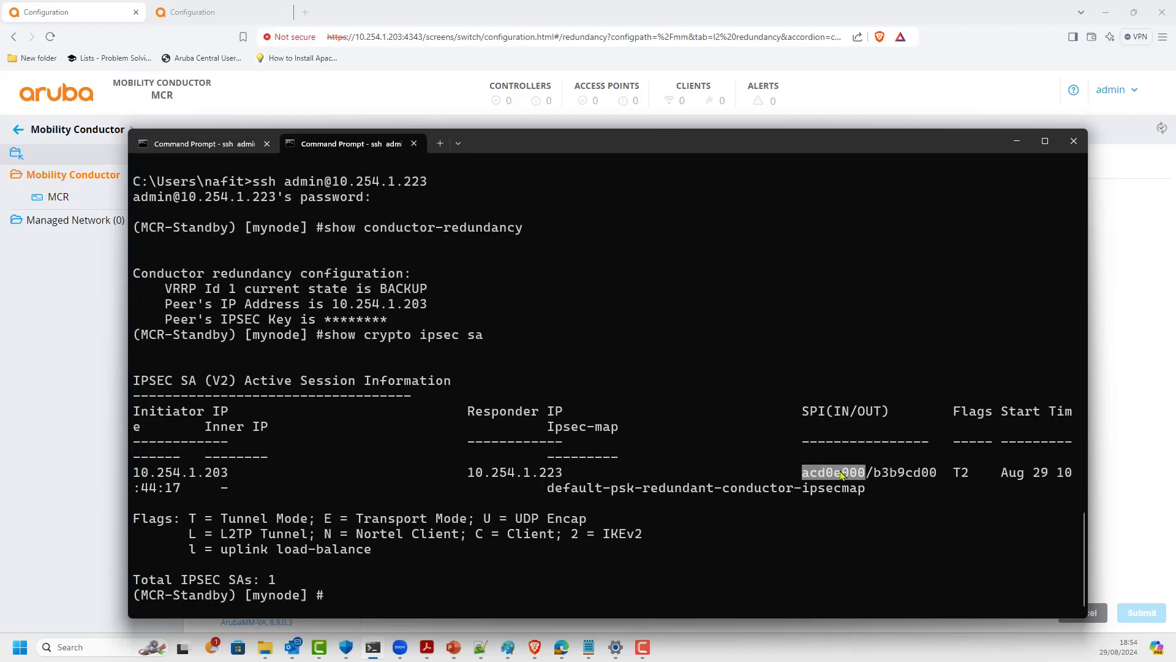
{"action": "left_click", "coordinate": [837, 496]}
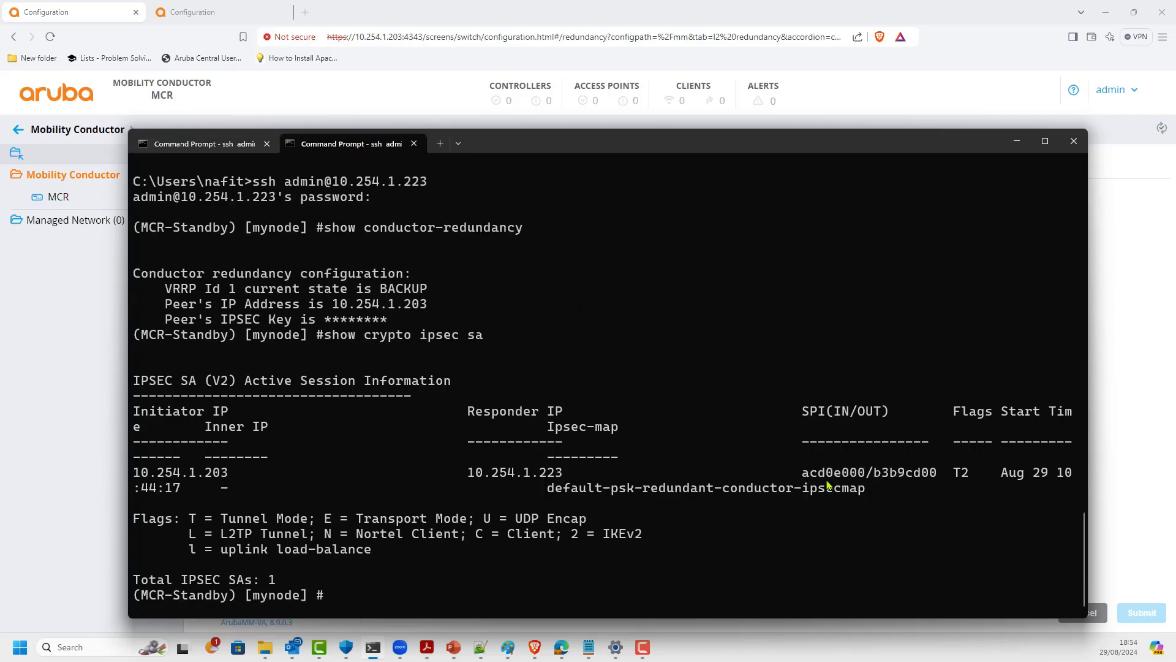
{"action": "left_click_drag", "start_coordinate": [937, 473], "coordinate": [878, 483]}
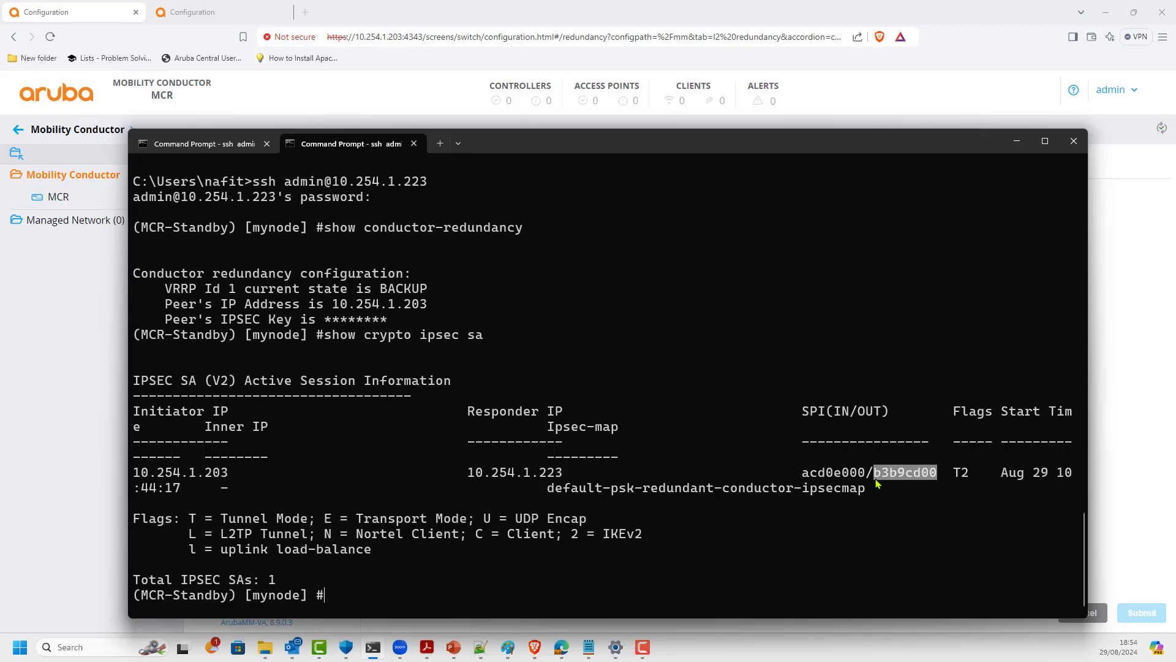
{"action": "left_click", "coordinate": [214, 144]}
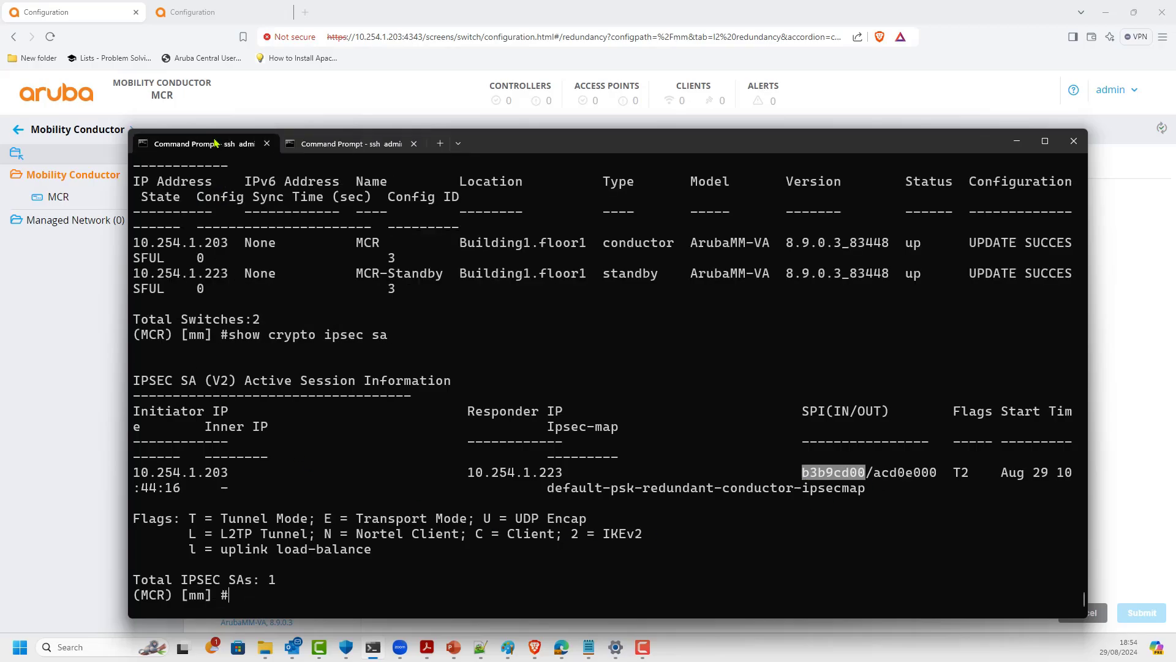
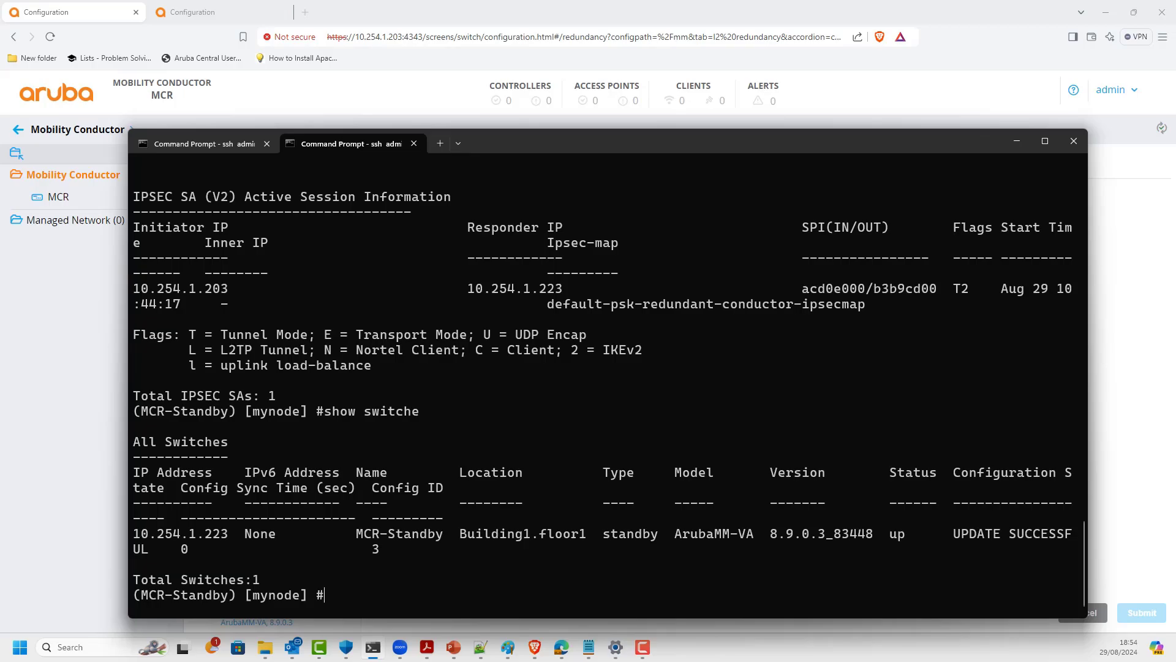
In the MCR SSH session, run 'show switches' to list the conductor and standby switches
{"action": "left_click", "coordinate": [205, 143]}
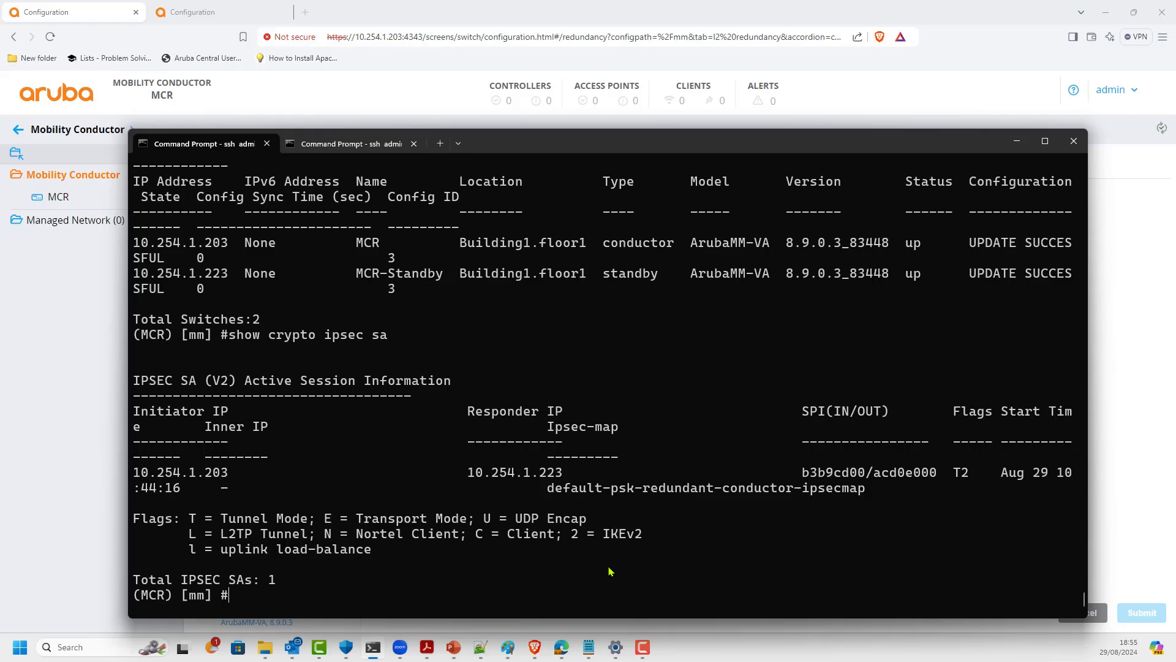
{"action": "type", "text": "show switche"}
{"action": "key", "text": "Return"}
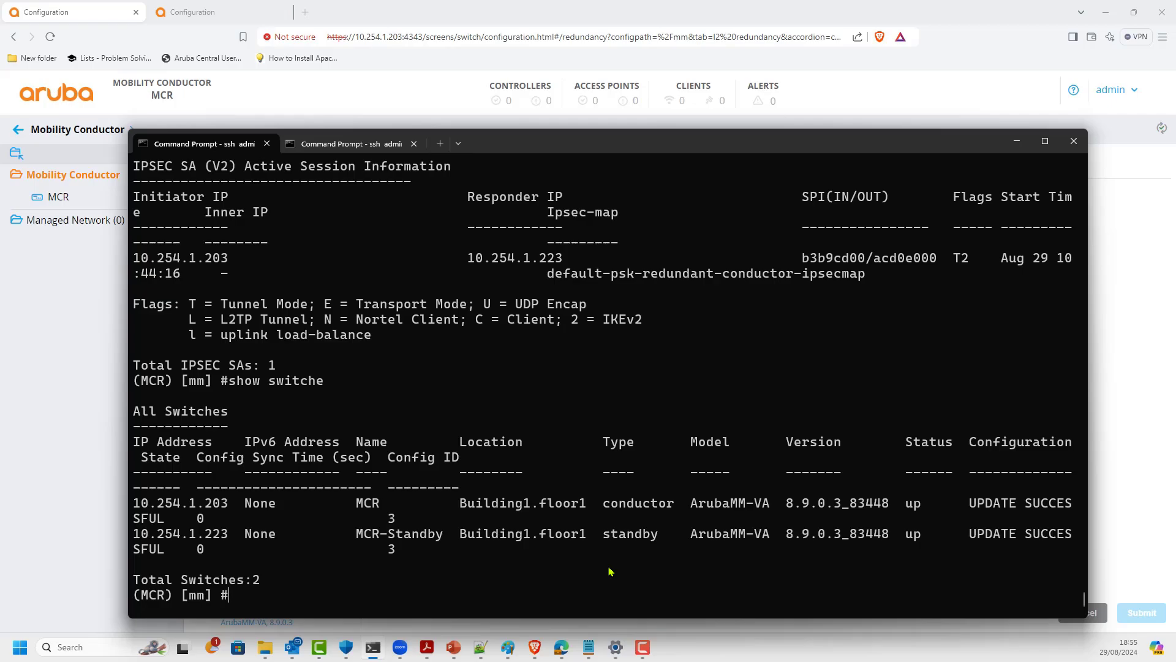
Move to the mynode level, then back to the mm level, and return to the browser
{"action": "type", "text": "cd mynode"}
{"action": "key", "text": "Return"}
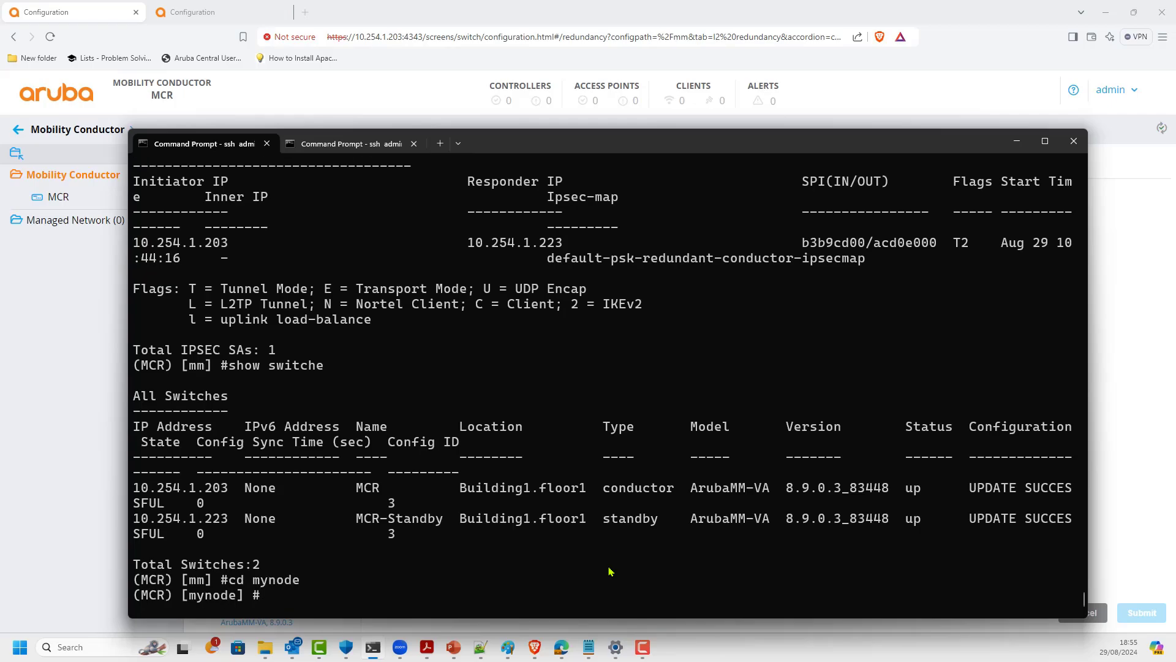
{"action": "type", "text": "cd mm"}
{"action": "key", "text": "Return"}
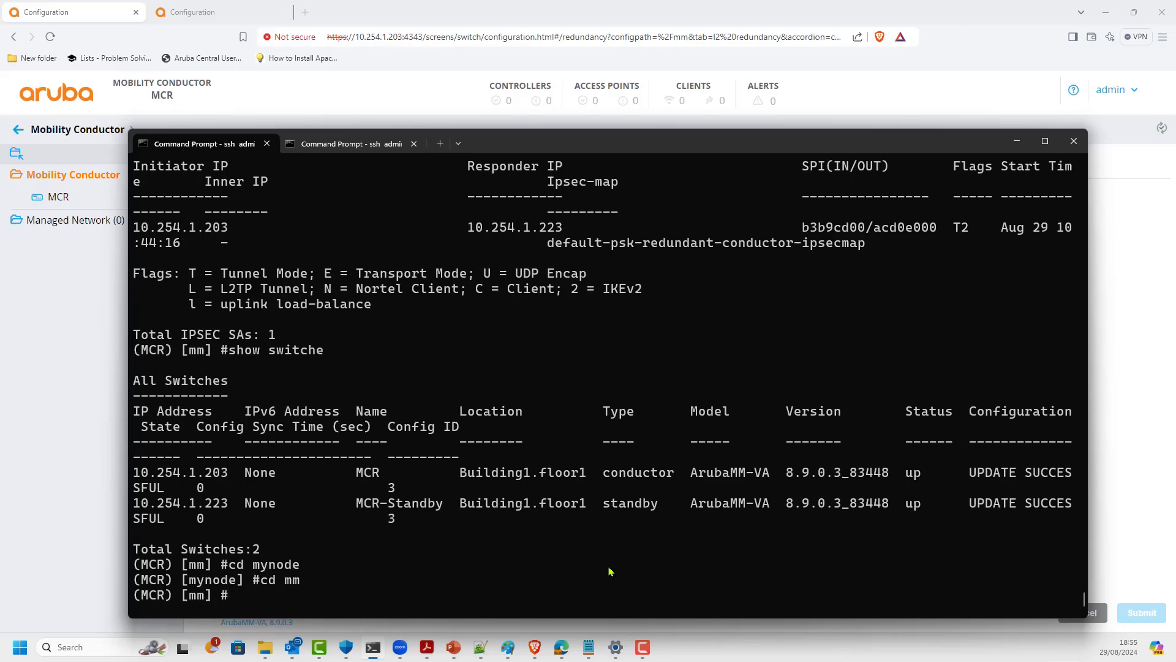
{"action": "left_click", "coordinate": [78, 363]}
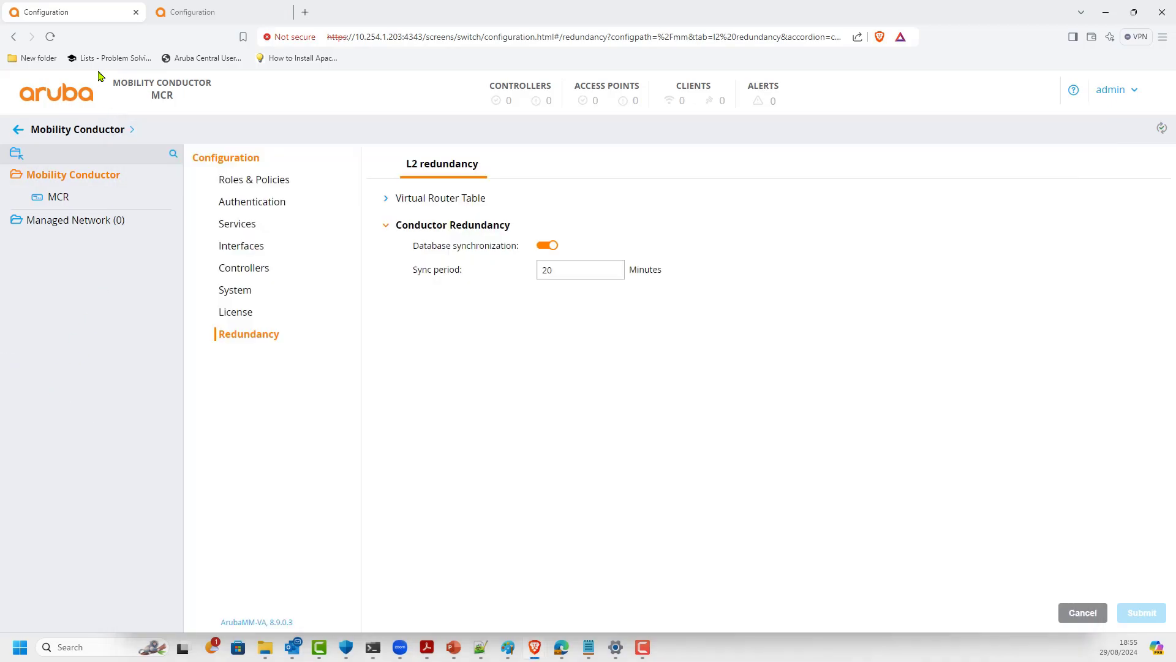
Discard the redundancy form changes and show the Managed Network's Interfaces VLAN list
{"action": "left_click", "coordinate": [1080, 617]}
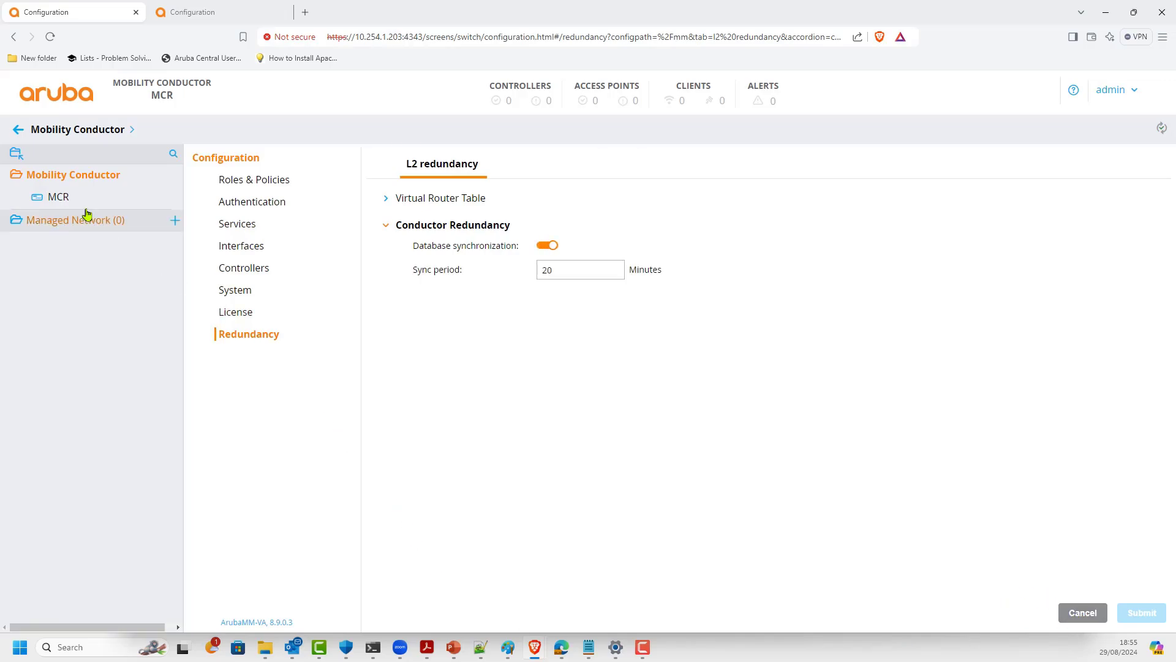
{"action": "left_click", "coordinate": [58, 198]}
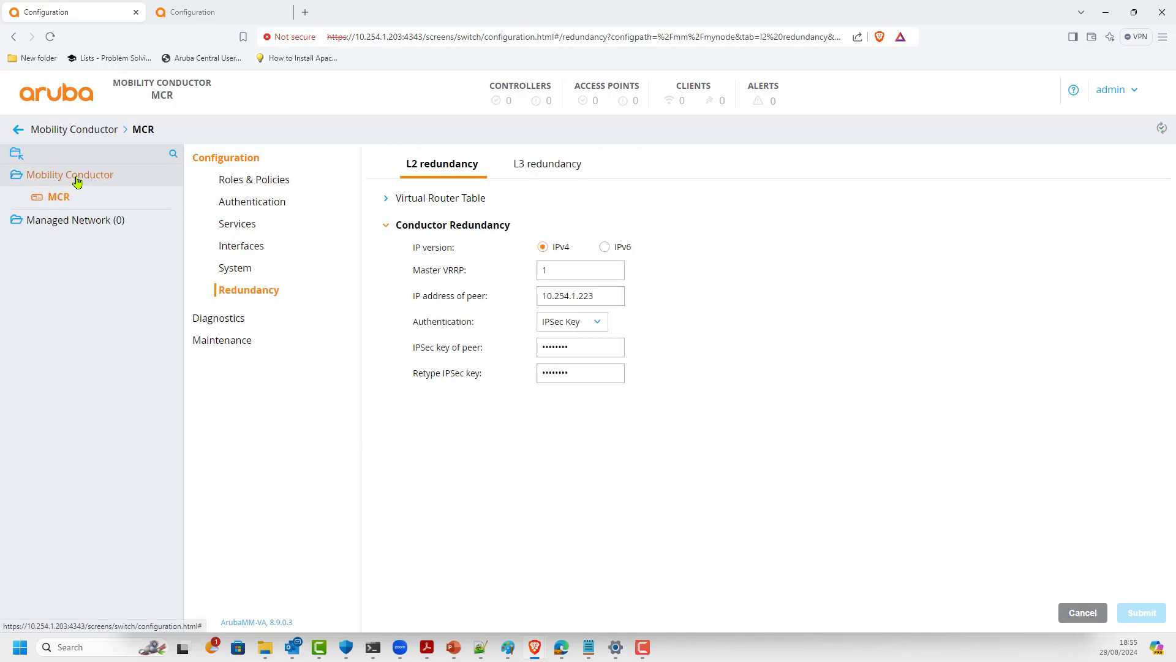
{"action": "left_click", "coordinate": [72, 177]}
{"action": "left_click", "coordinate": [89, 223]}
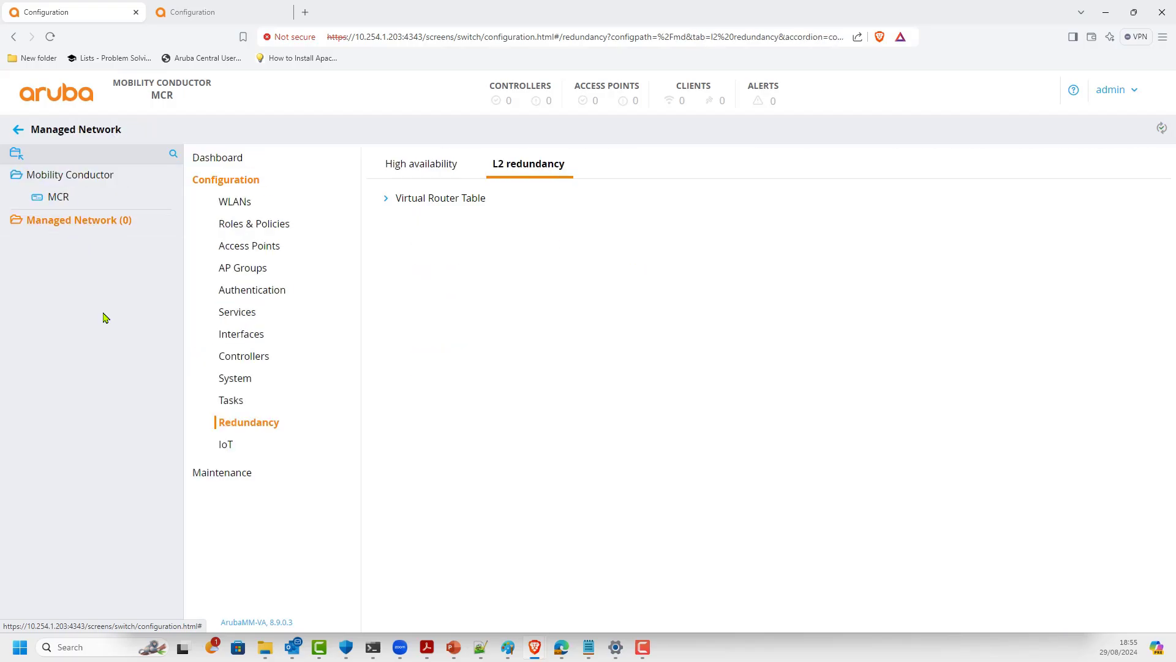
{"action": "left_click", "coordinate": [252, 338]}
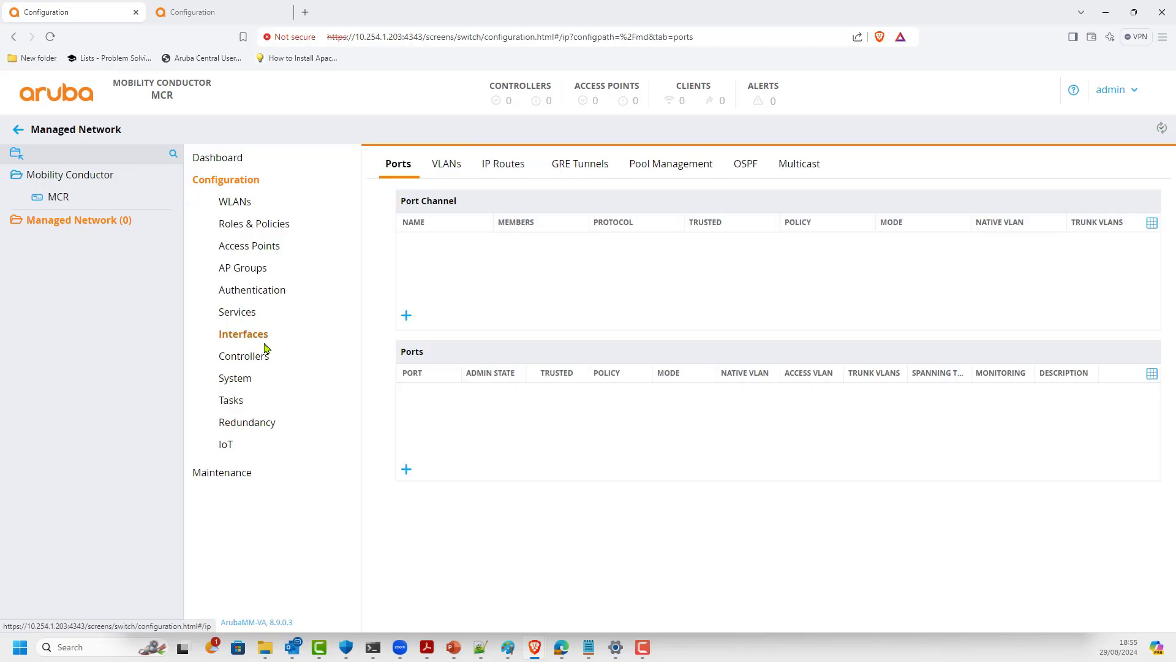
{"action": "left_click", "coordinate": [442, 172]}
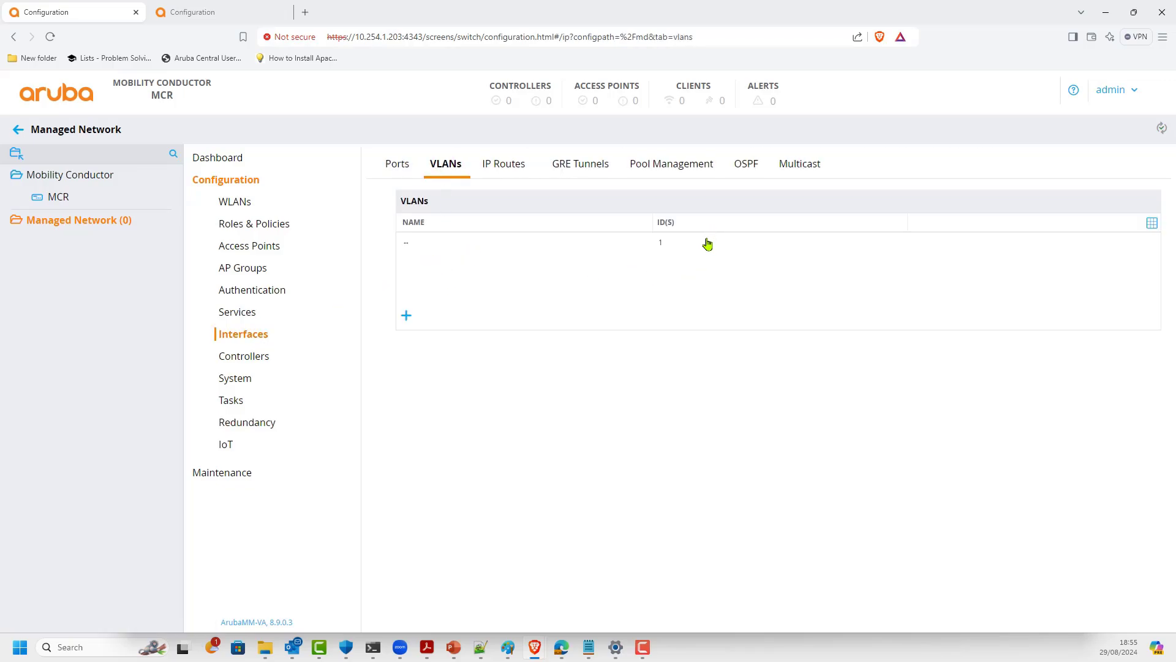
Add a new VLAN named vlan_guest with ID 100 in the Managed Network
{"action": "left_click", "coordinate": [406, 316]}
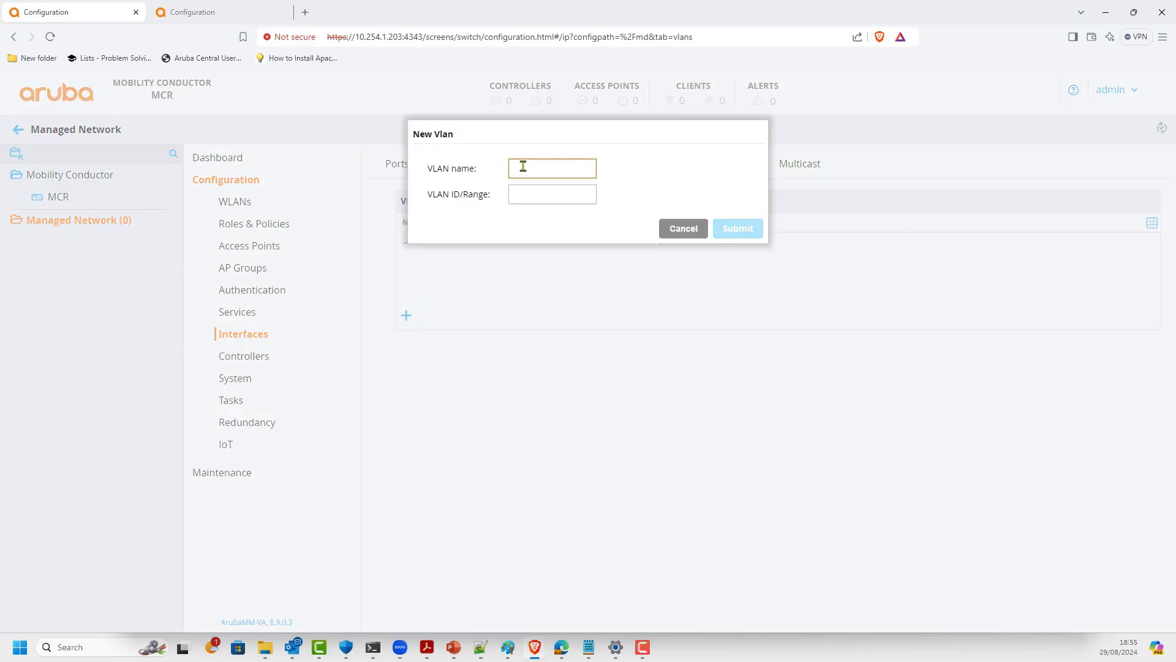
{"action": "type", "text": "vlan guest"}
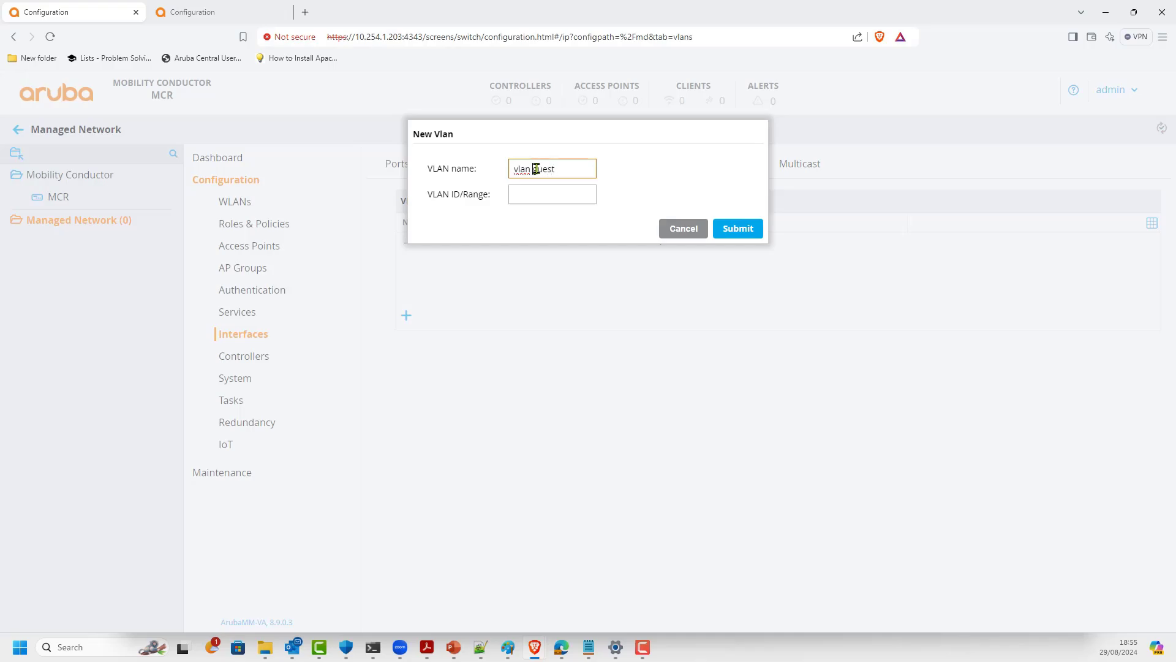
{"action": "left_click", "coordinate": [536, 168]}
{"action": "key", "text": "BackSpace"}
{"action": "type", "text": "_"}
{"action": "key", "text": "Tab"}
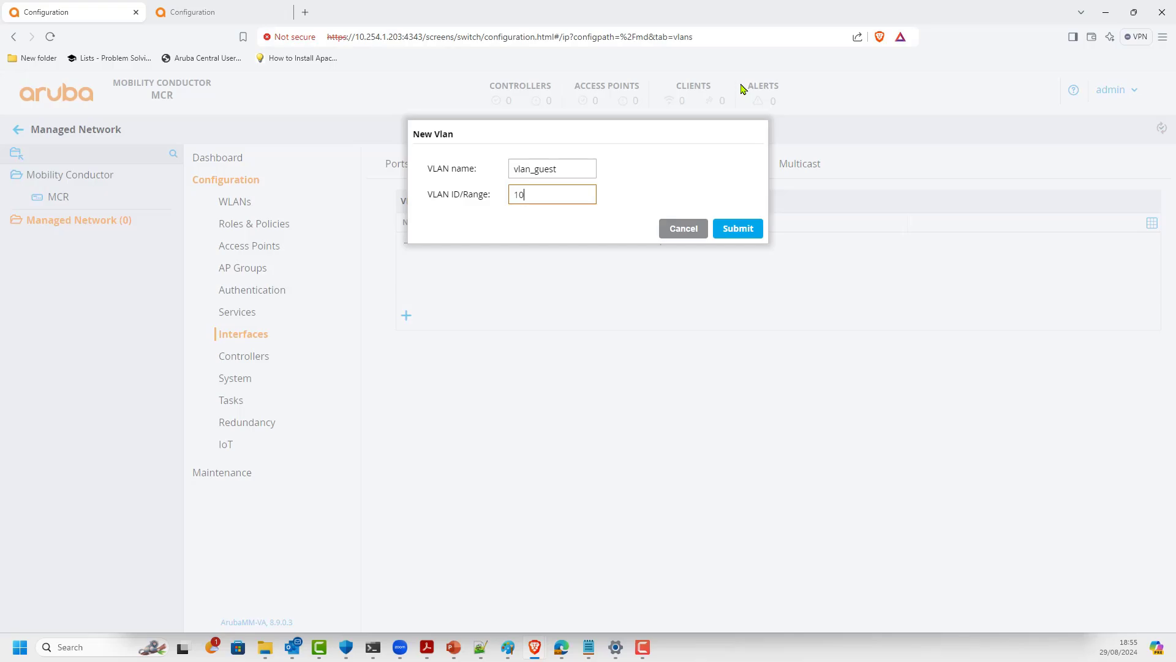
{"action": "type", "text": "100"}
{"action": "left_click", "coordinate": [746, 229]}
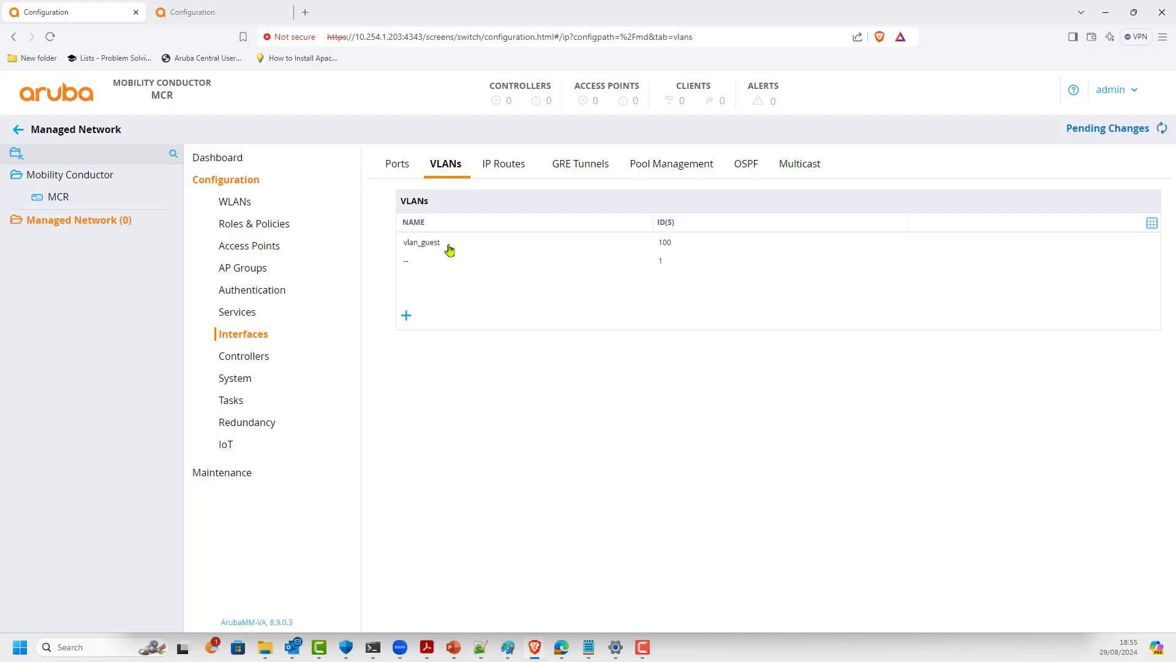
Deploy the pending VLAN change to the network
{"action": "left_click", "coordinate": [1114, 129]}
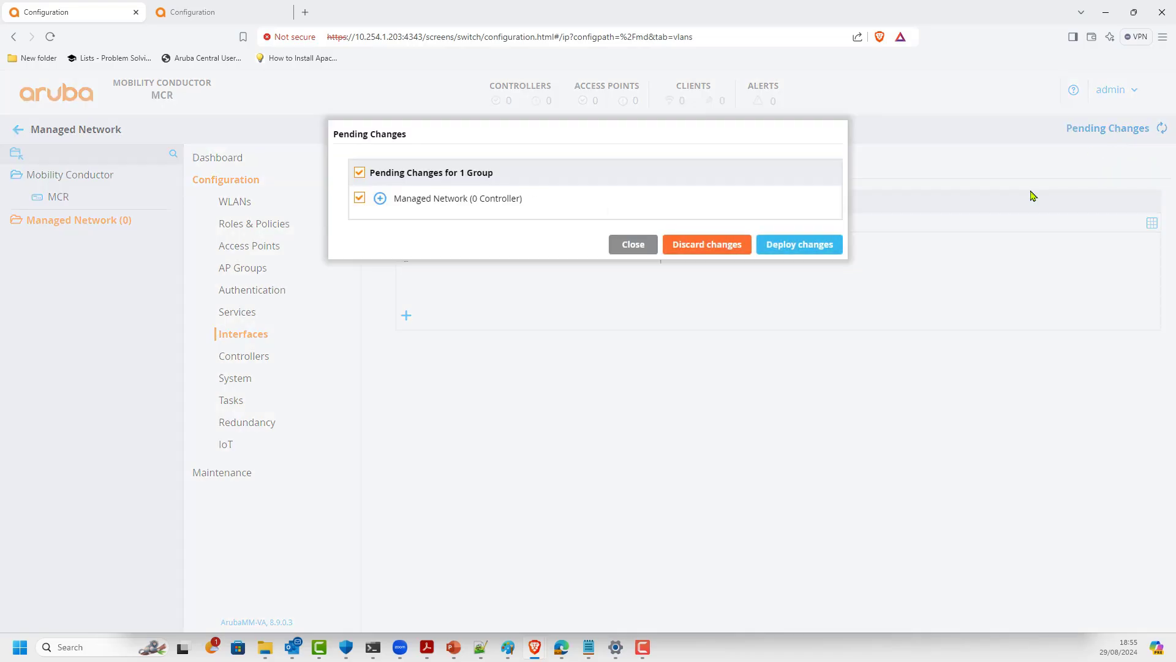
{"action": "left_click", "coordinate": [823, 246]}
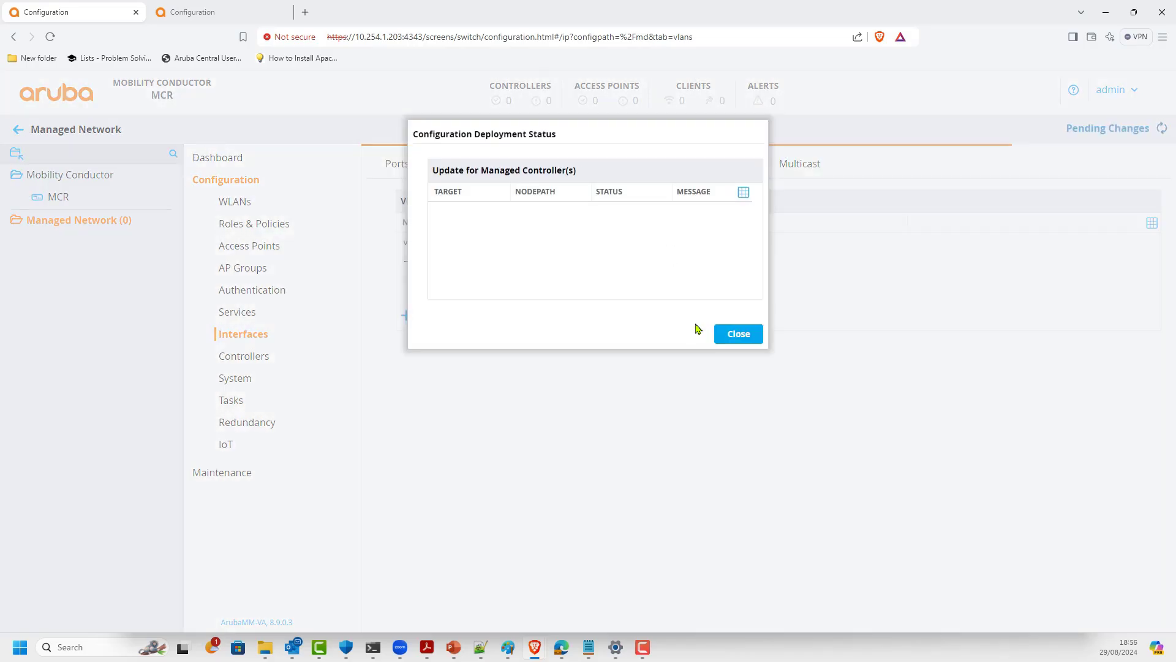
{"action": "left_click", "coordinate": [747, 335]}
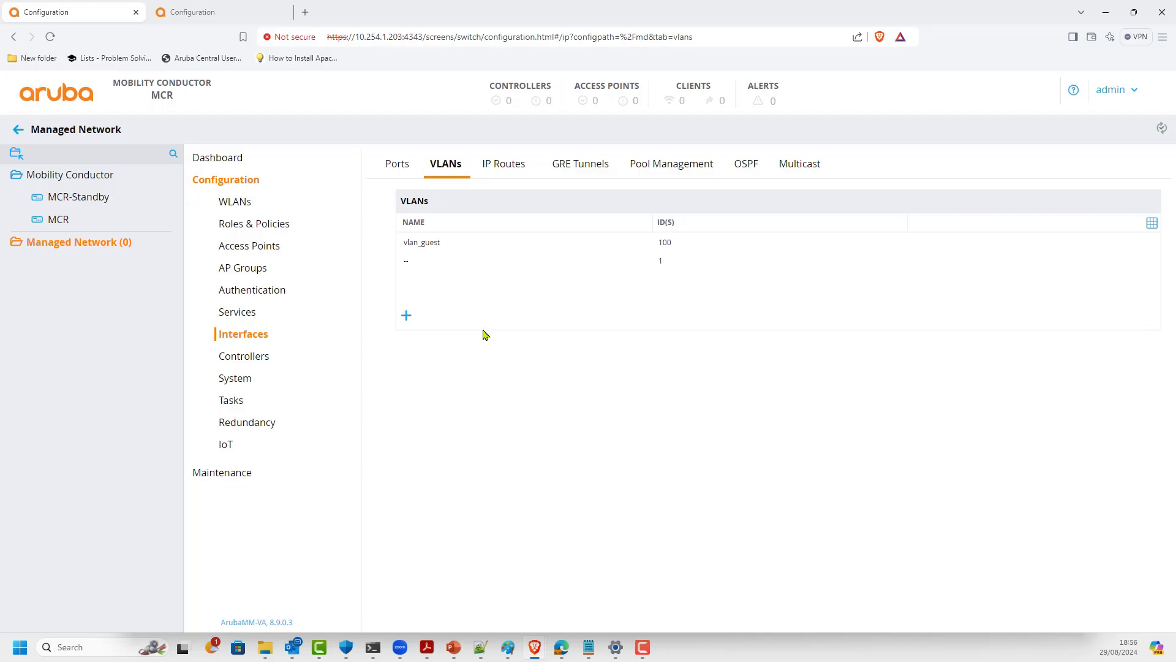
On the standby conductor (10.254.1.223), show the Managed Network VLAN list containing vlan_guest
{"action": "left_click", "coordinate": [238, 14]}
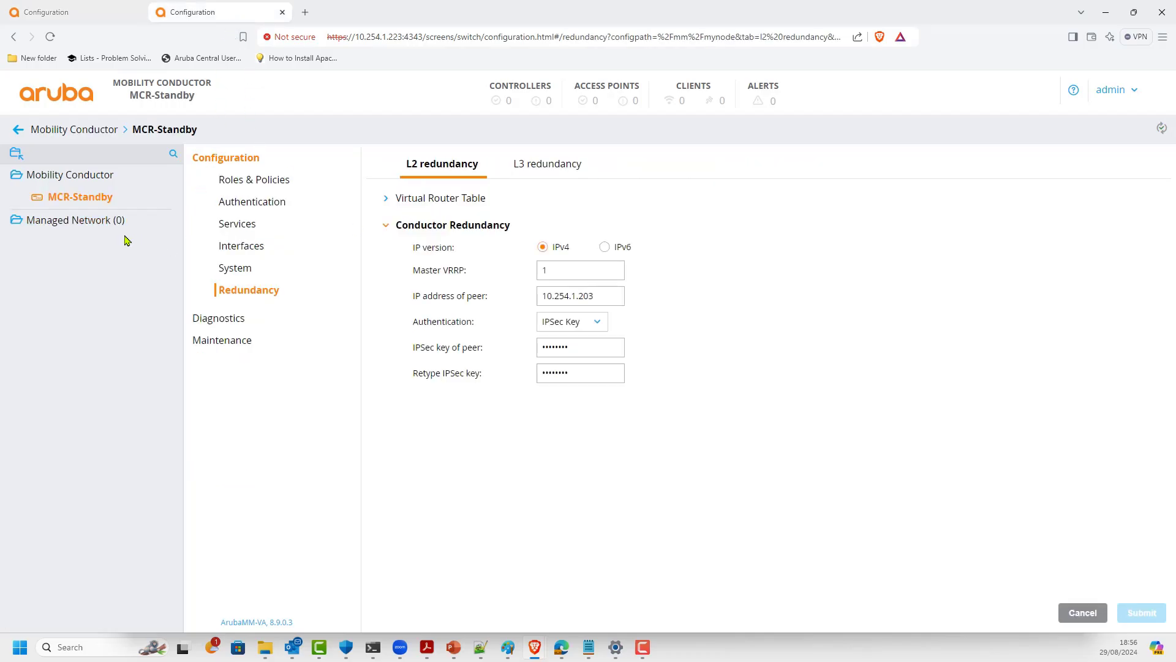
{"action": "left_click", "coordinate": [113, 220]}
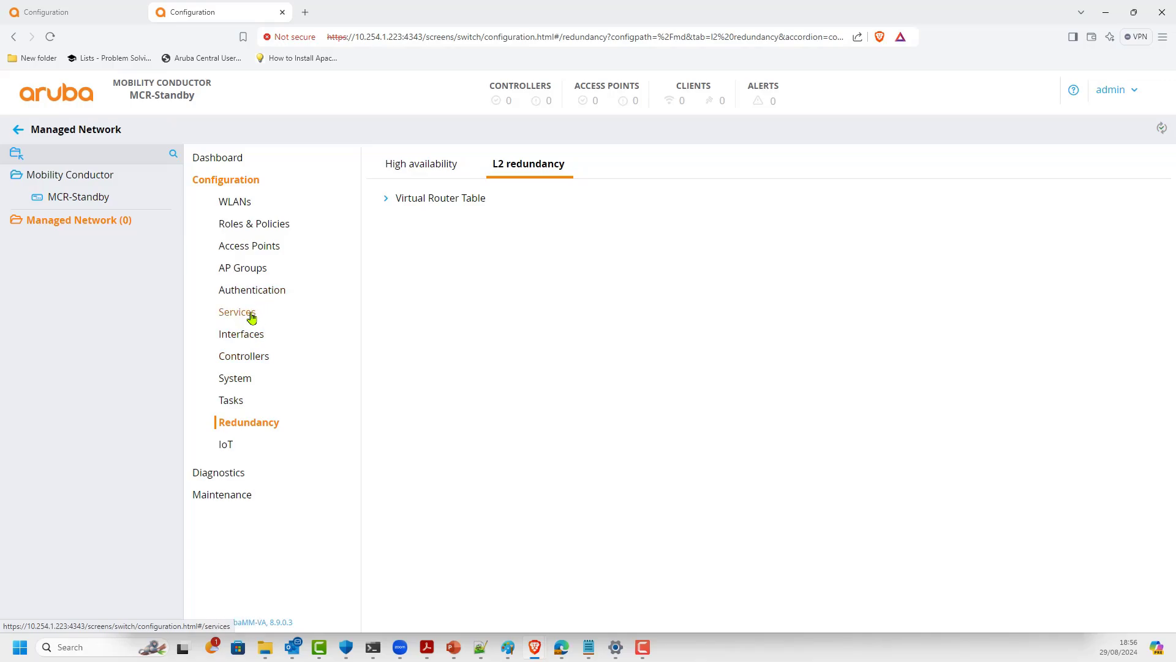
{"action": "left_click", "coordinate": [249, 335]}
{"action": "left_click", "coordinate": [451, 173]}
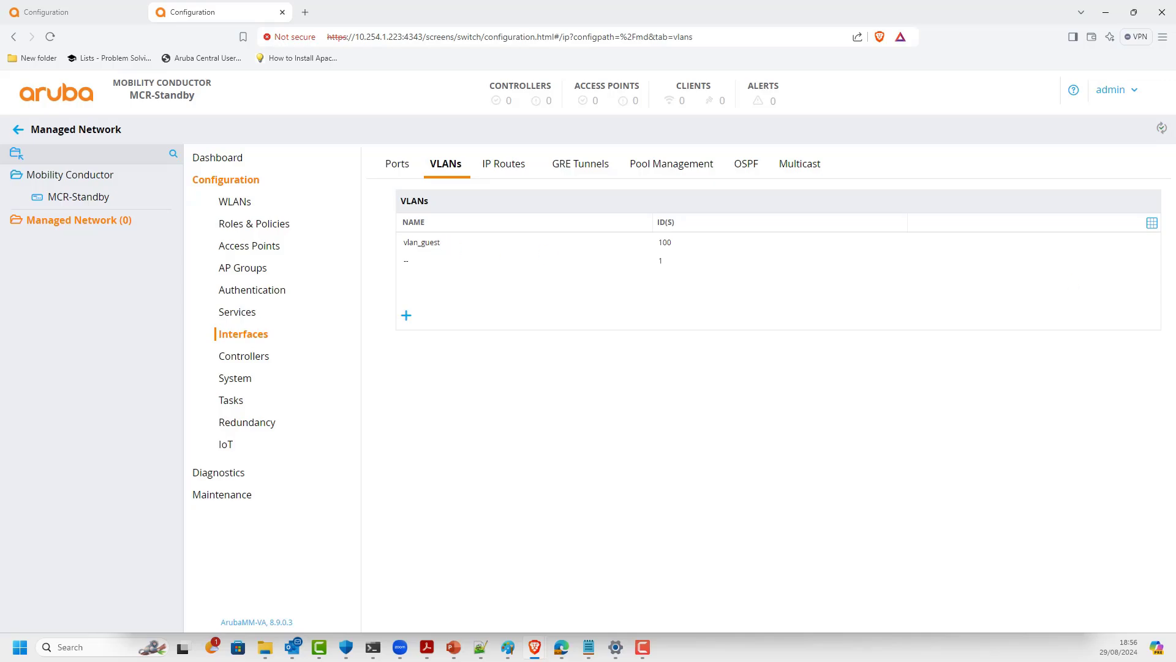
Run 'show database synchronize' and highlight the L2 periodic sync status lines
{"action": "key", "text": "alt+Tab"}
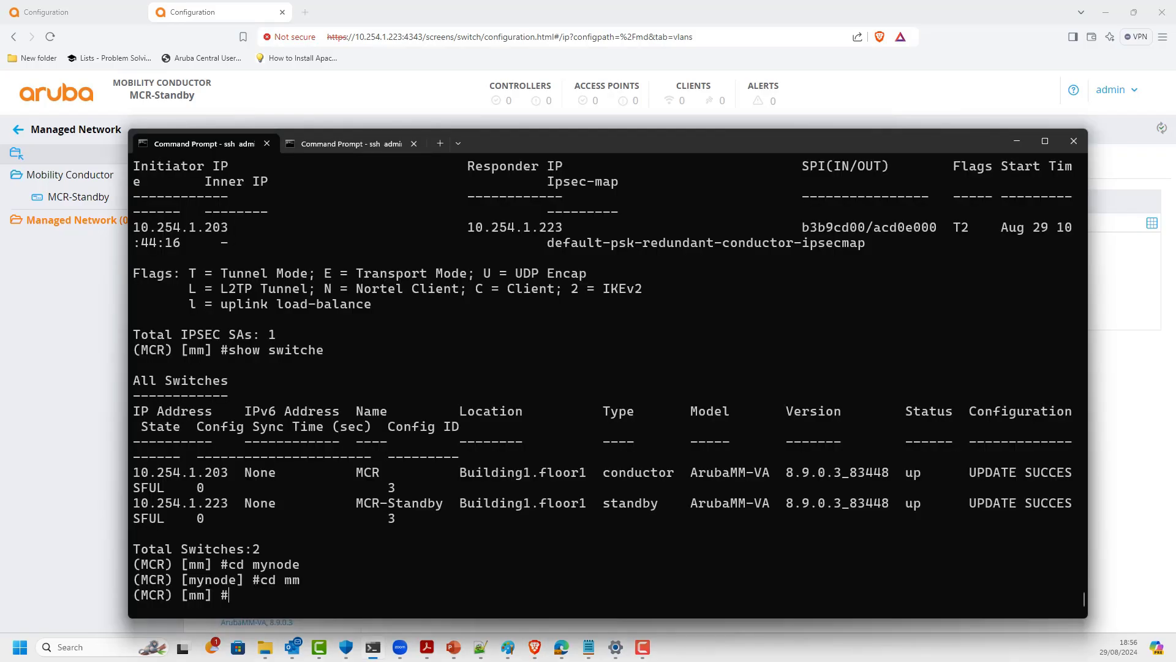
{"action": "type", "text": "show database synchronize"}
{"action": "key", "text": "Return"}
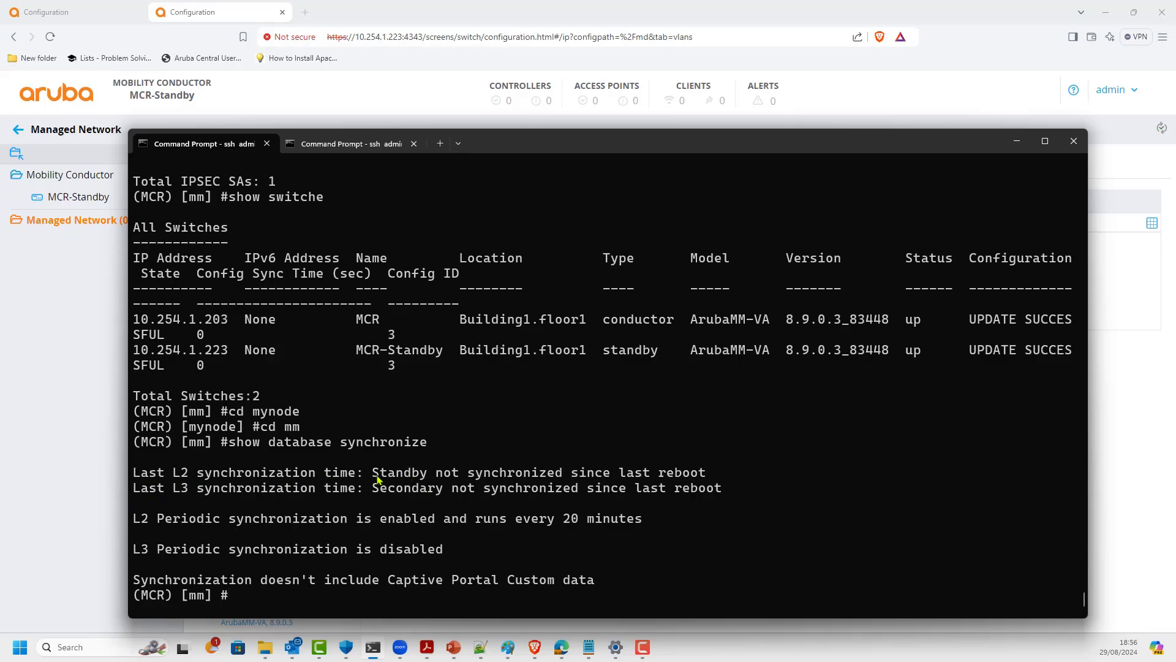
{"action": "left_click_drag", "start_coordinate": [713, 472], "coordinate": [516, 472]}
{"action": "left_click_drag", "start_coordinate": [138, 526], "coordinate": [657, 531]}
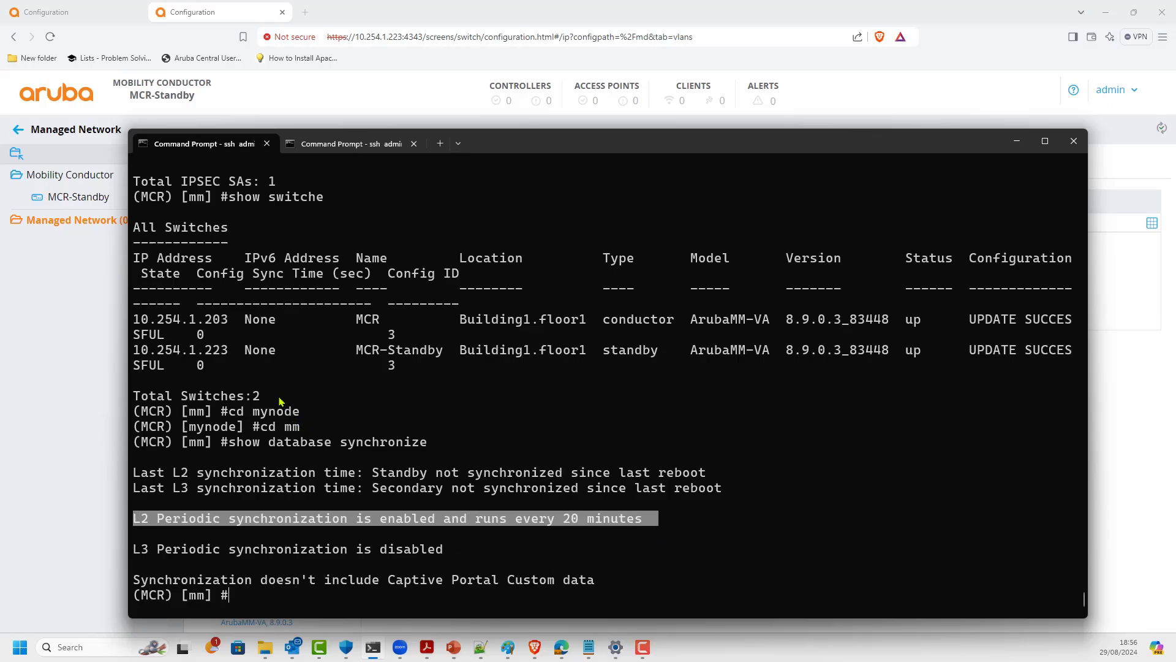
{"action": "left_click", "coordinate": [288, 598]}
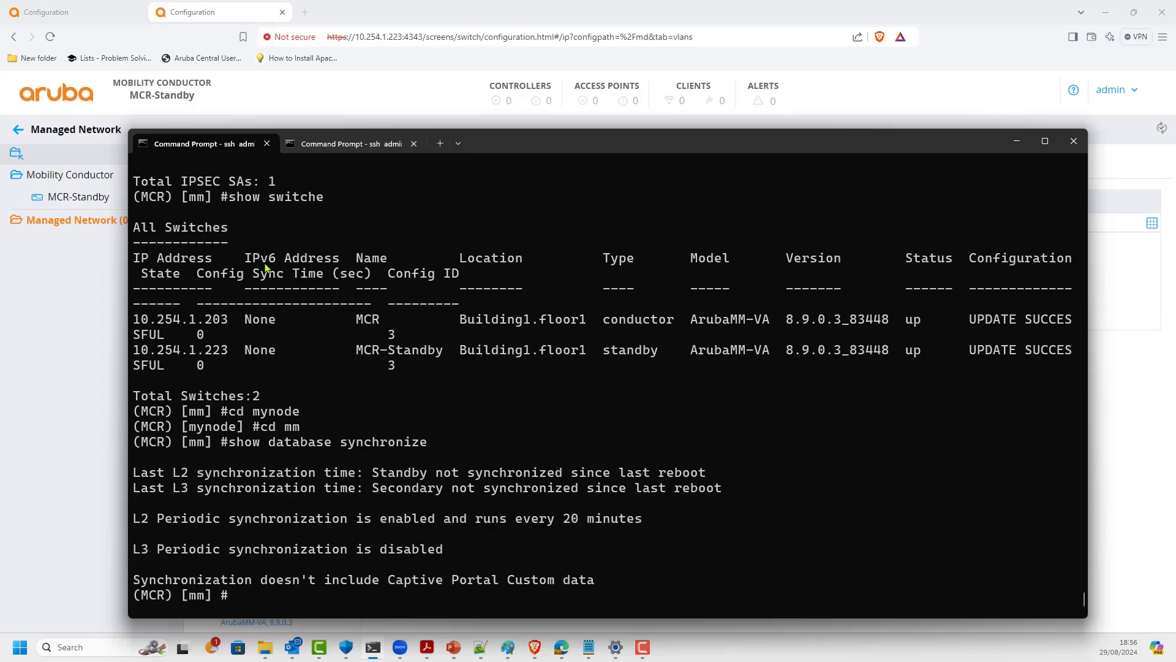
Change to the mynode level after a mistyped 'cd mn', and highlight the switch rows
{"action": "type", "text": "cd mn"}
{"action": "key", "text": "Return"}
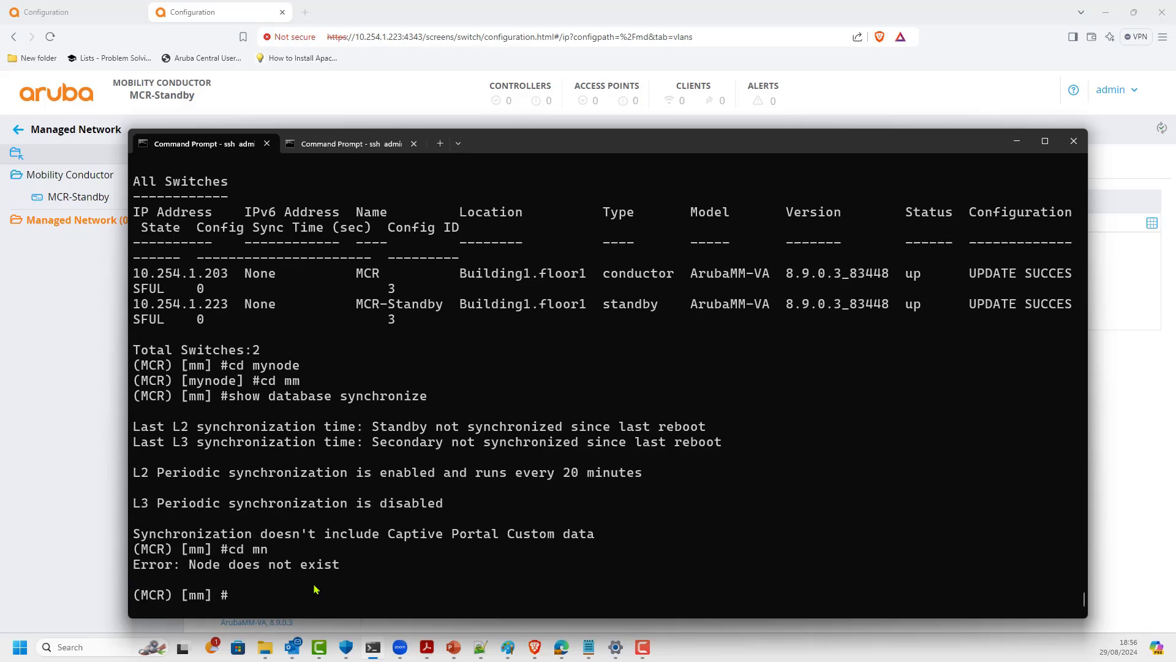
{"action": "type", "text": "cd mynode"}
{"action": "key", "text": "Return"}
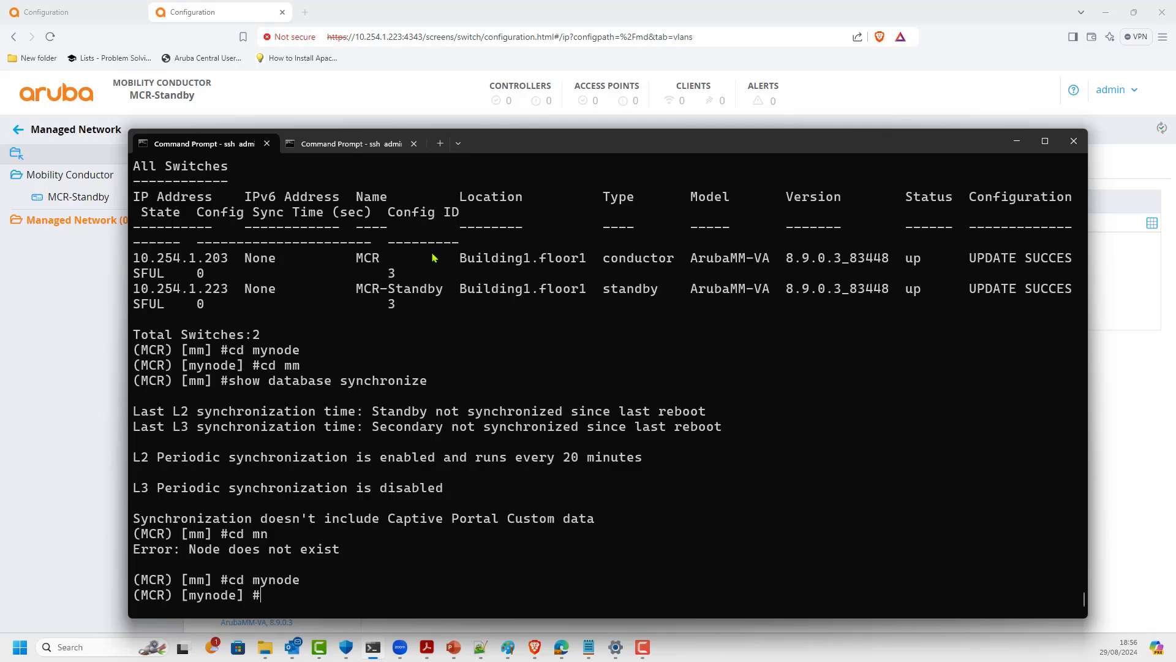
{"action": "left_click_drag", "start_coordinate": [430, 257], "coordinate": [1069, 291]}
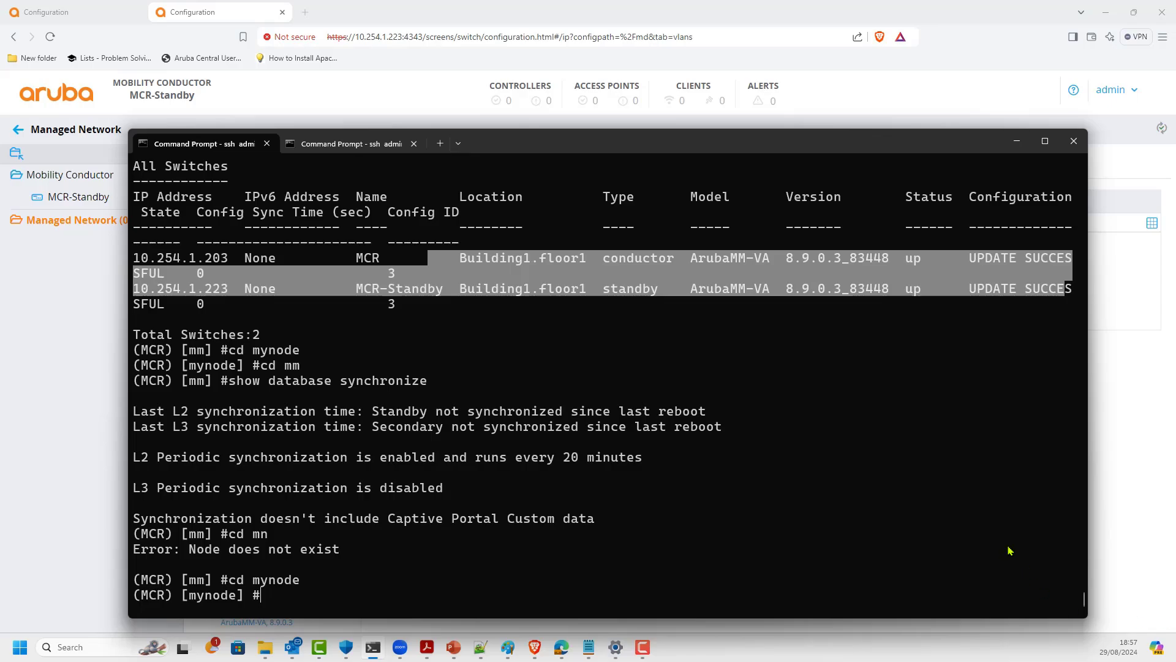
{"action": "left_click", "coordinate": [992, 519]}
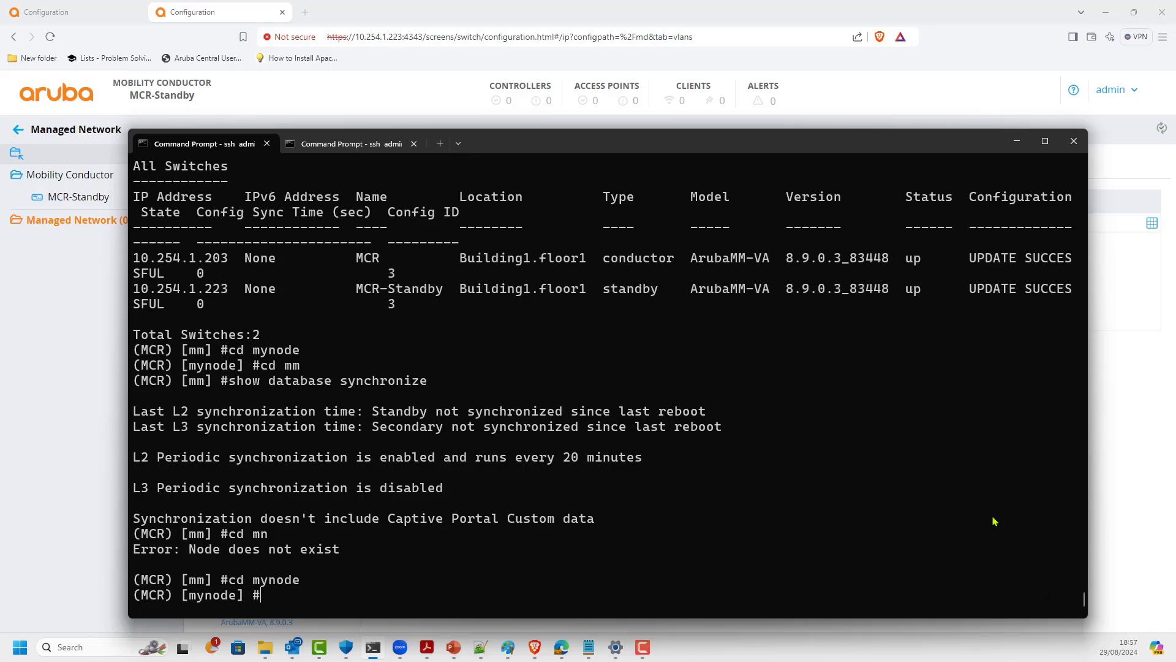